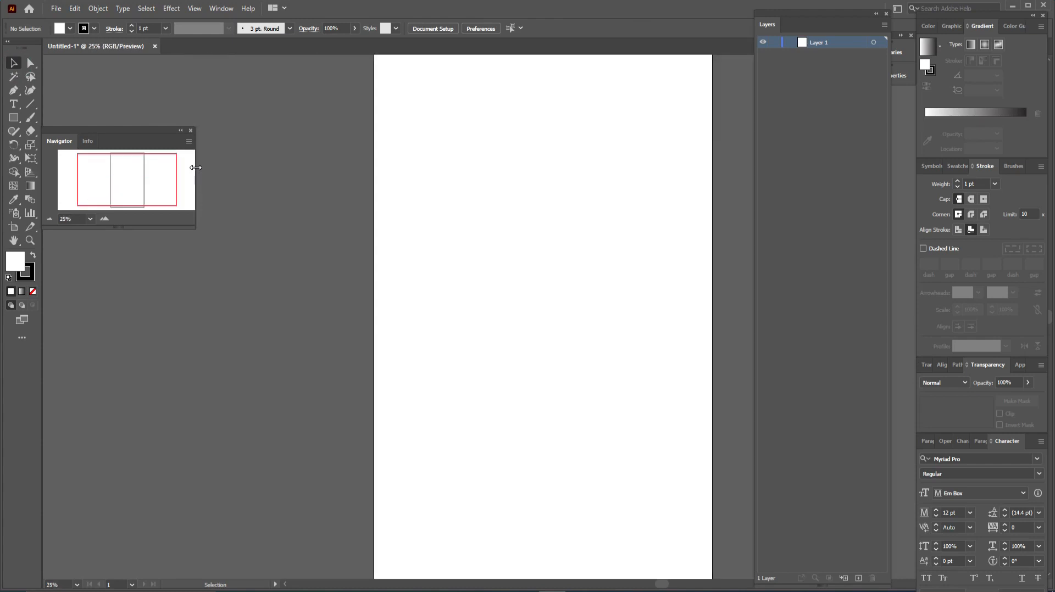
Move the Navigator panel up beneath the document tabs and deselect the column of colour swatches beside the artboard
{"action": "left_click_drag", "start_coordinate": [570, 231], "coordinate": [502, 230]}
{"action": "left_click_drag", "start_coordinate": [148, 129], "coordinate": [151, 58]}
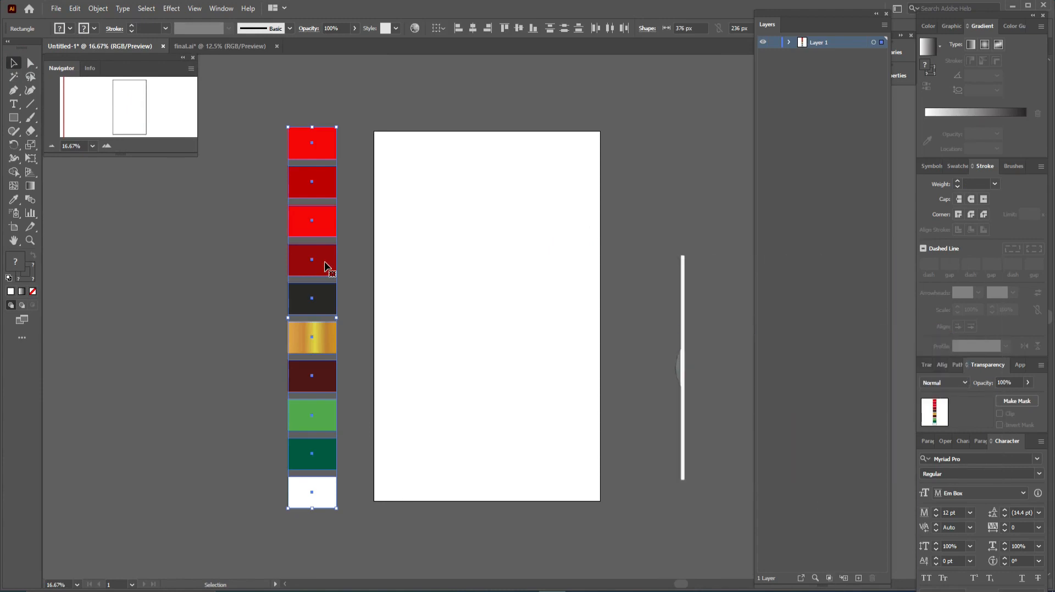
{"action": "left_click", "coordinate": [345, 216]}
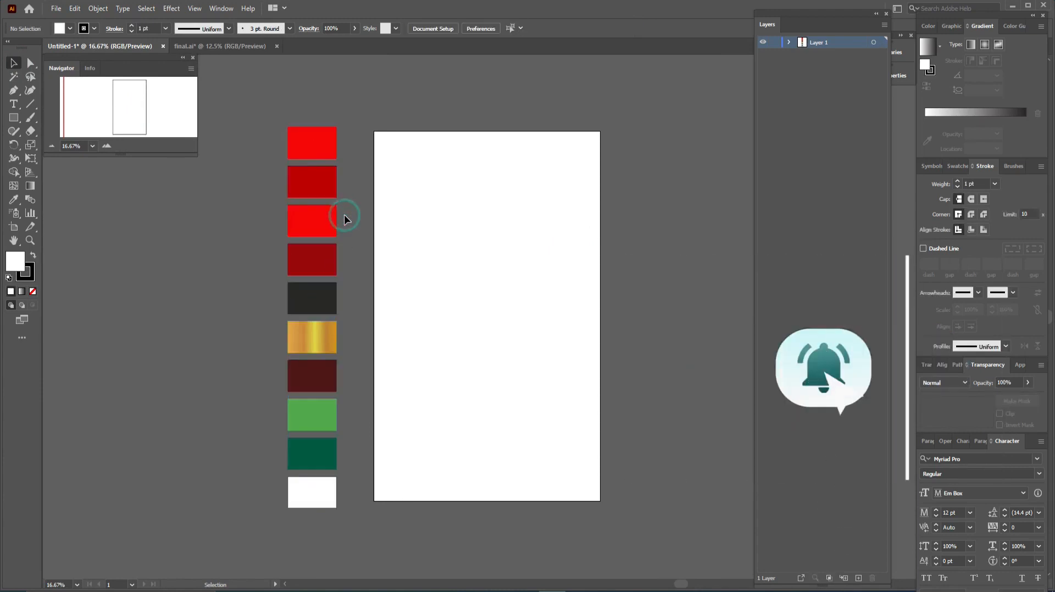
Draw a header rectangle about 1743 × 259 px across the artboard's top and fill it with the first bright red swatch's colour
{"action": "left_click", "coordinate": [13, 117]}
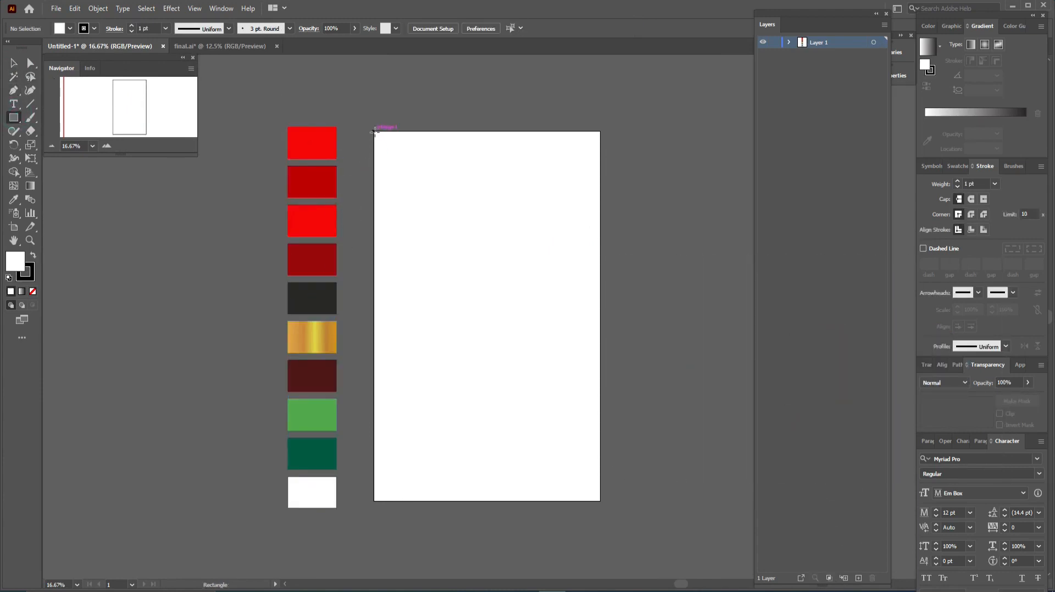
{"action": "left_click_drag", "start_coordinate": [375, 130], "coordinate": [601, 167]}
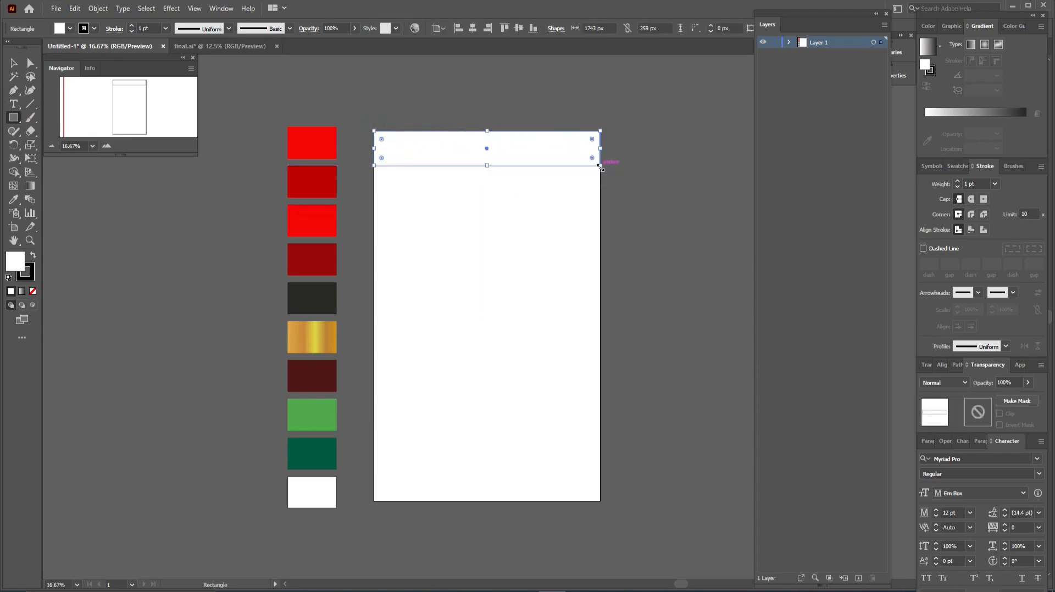
{"action": "key", "text": "i"}
{"action": "left_click", "coordinate": [318, 146]}
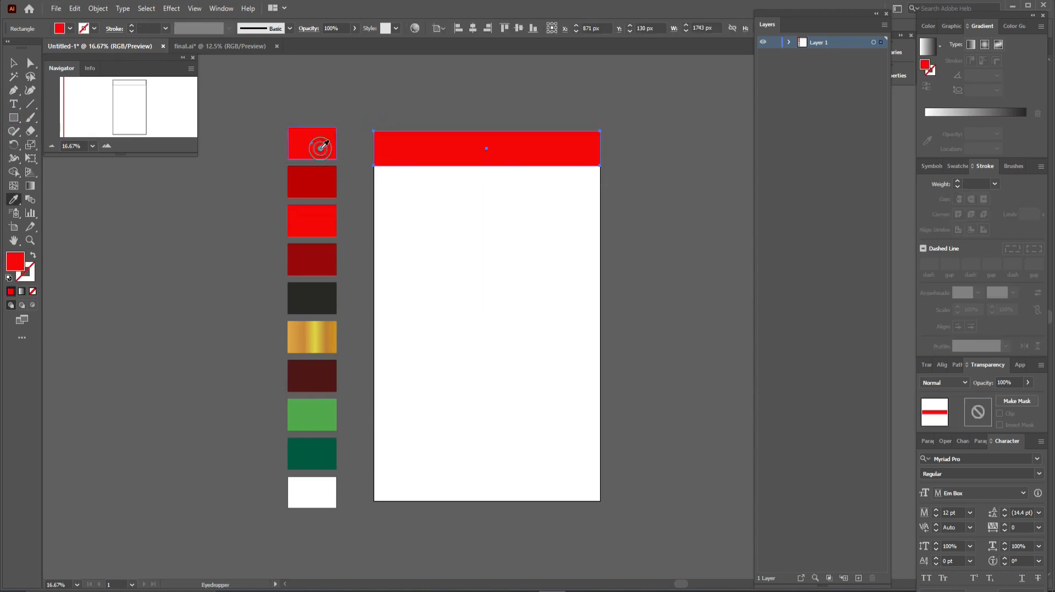
{"action": "left_click", "coordinate": [15, 116]}
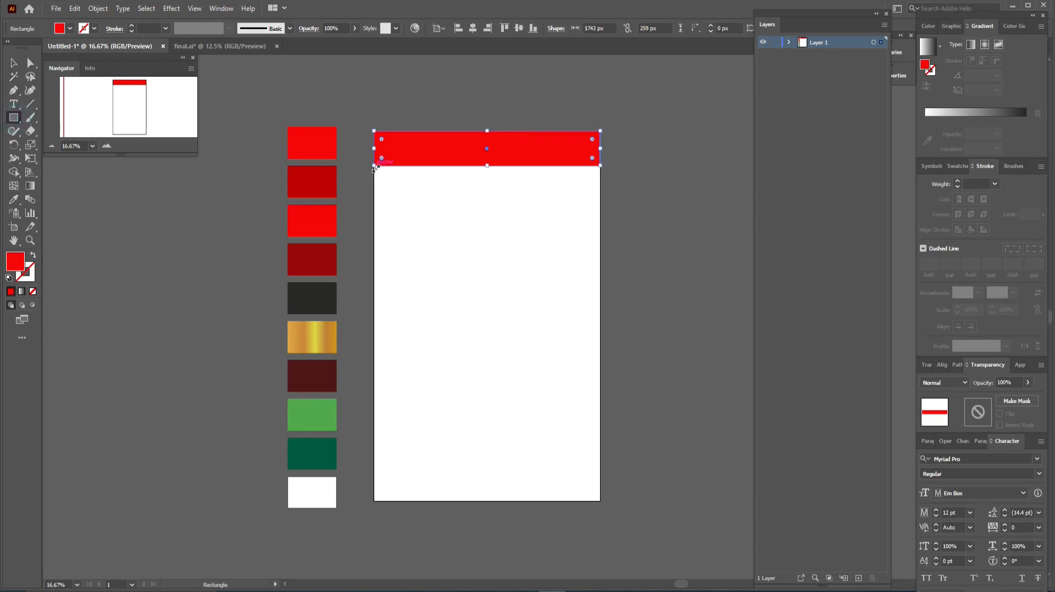
{"action": "left_click", "coordinate": [14, 62]}
{"action": "left_click", "coordinate": [439, 219]}
Draw a rectangle about 1742 × 2259 px directly below the header and fill it with the second swatch's darker red
{"action": "left_click", "coordinate": [15, 117]}
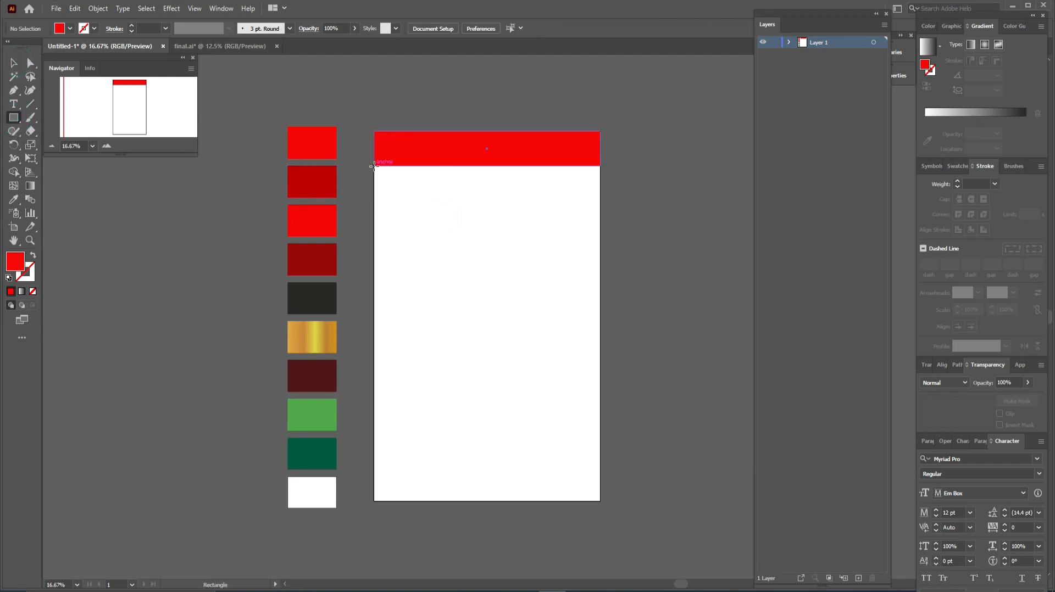
{"action": "mouse_move", "coordinate": [374, 167]}
{"action": "left_mouse_down"}
{"action": "mouse_move", "coordinate": [450, 426]}
{"action": "mouse_move", "coordinate": [487, 486]}
{"action": "mouse_move", "coordinate": [600, 470]}
{"action": "left_mouse_up"}
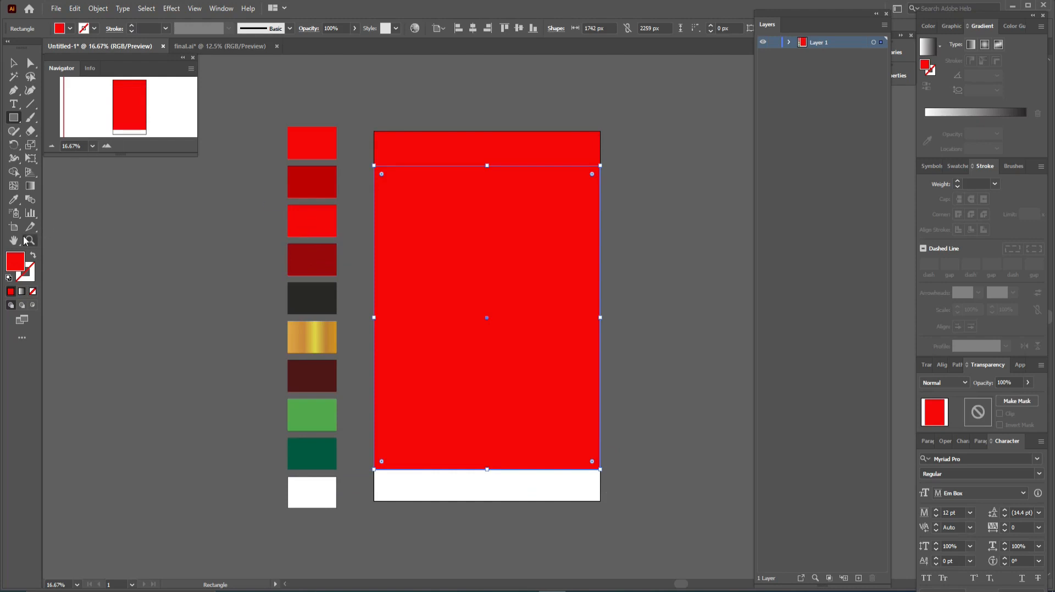
{"action": "left_click", "coordinate": [14, 199]}
{"action": "left_click", "coordinate": [318, 177]}
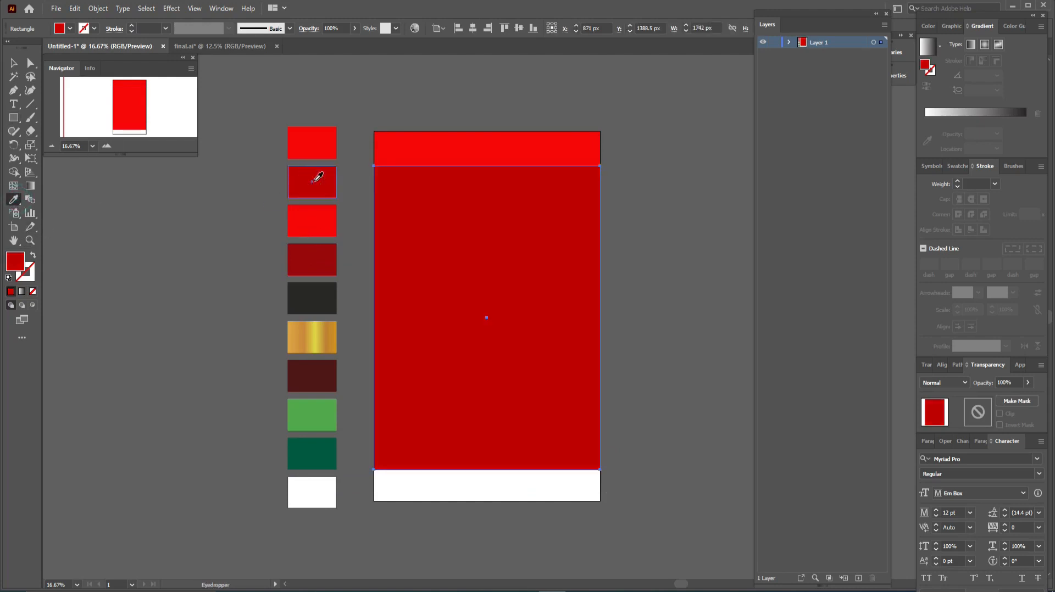
{"action": "left_click", "coordinate": [14, 117]}
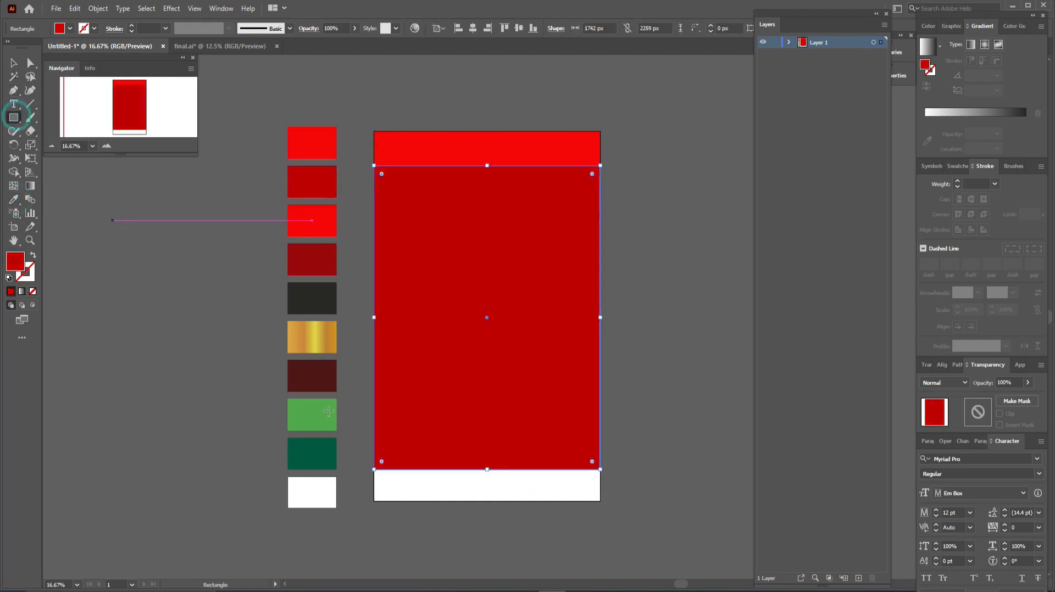
{"action": "left_click", "coordinate": [13, 63]}
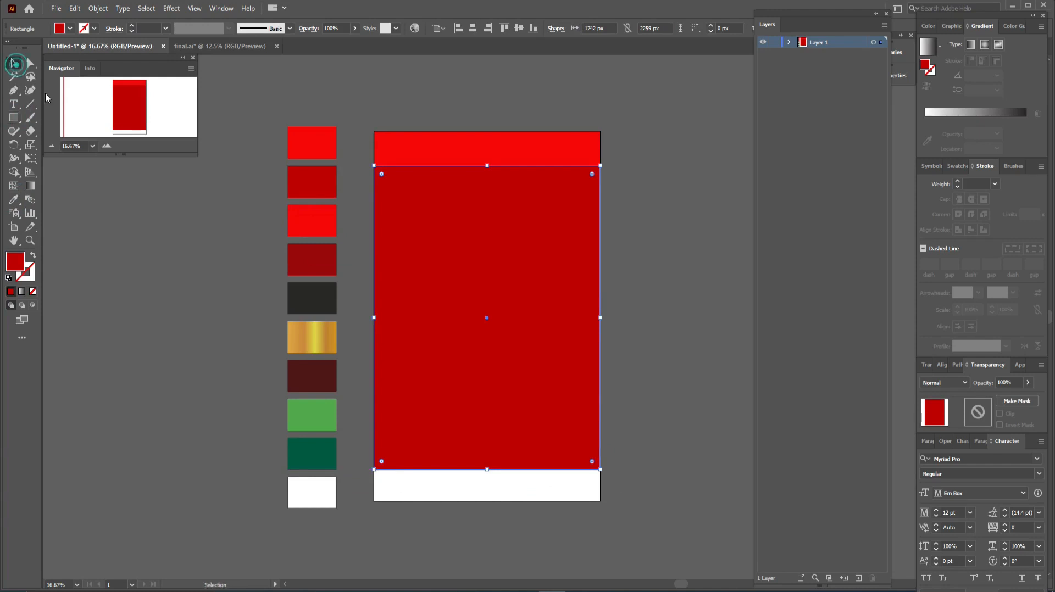
{"action": "left_click", "coordinate": [618, 281]}
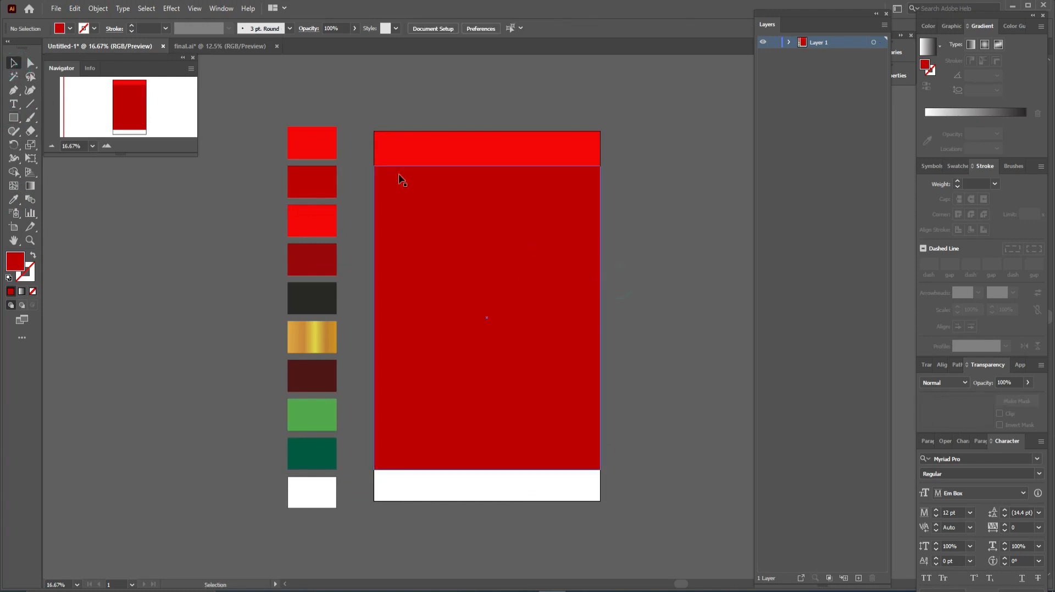
Draw a footer rectangle about 1742 × 234 px along the artboard's bottom and fill it with the third swatch's bright red
{"action": "left_click", "coordinate": [14, 117]}
{"action": "left_click_drag", "start_coordinate": [374, 469], "coordinate": [600, 500]}
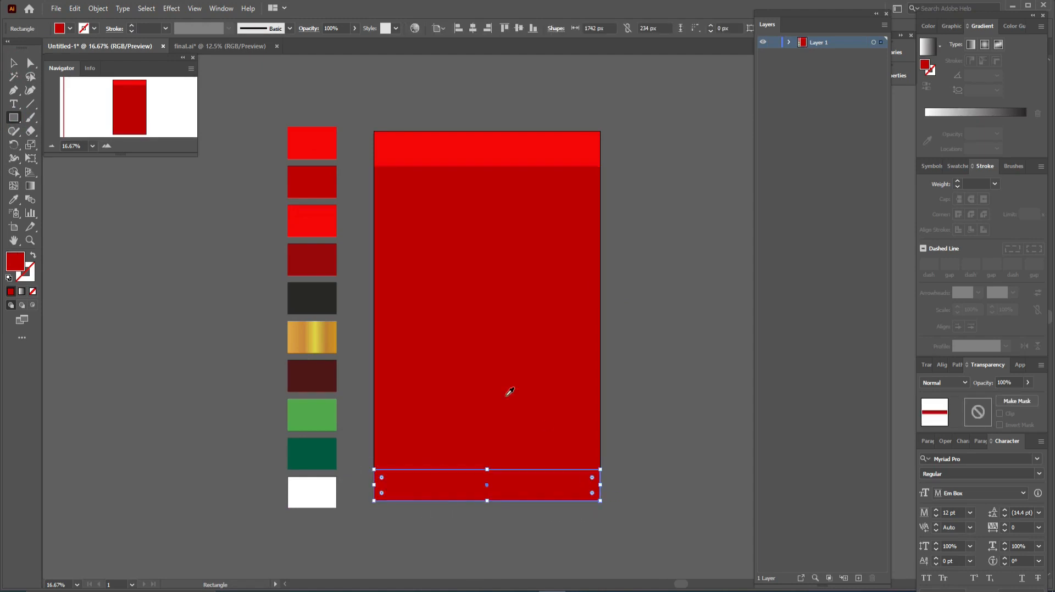
{"action": "key", "text": "i"}
{"action": "left_click", "coordinate": [323, 223]}
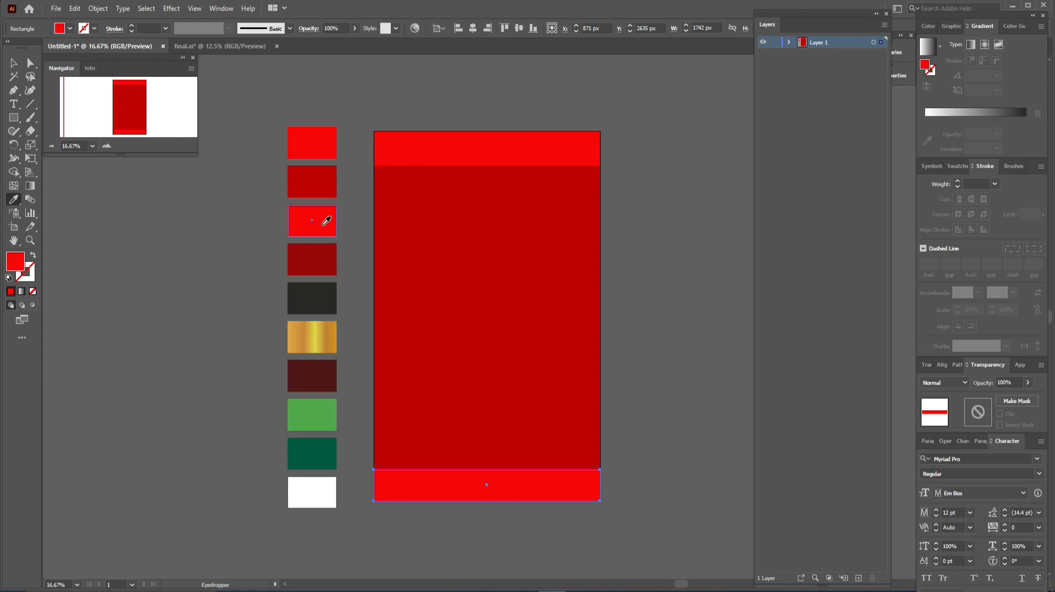
{"action": "left_click", "coordinate": [14, 64]}
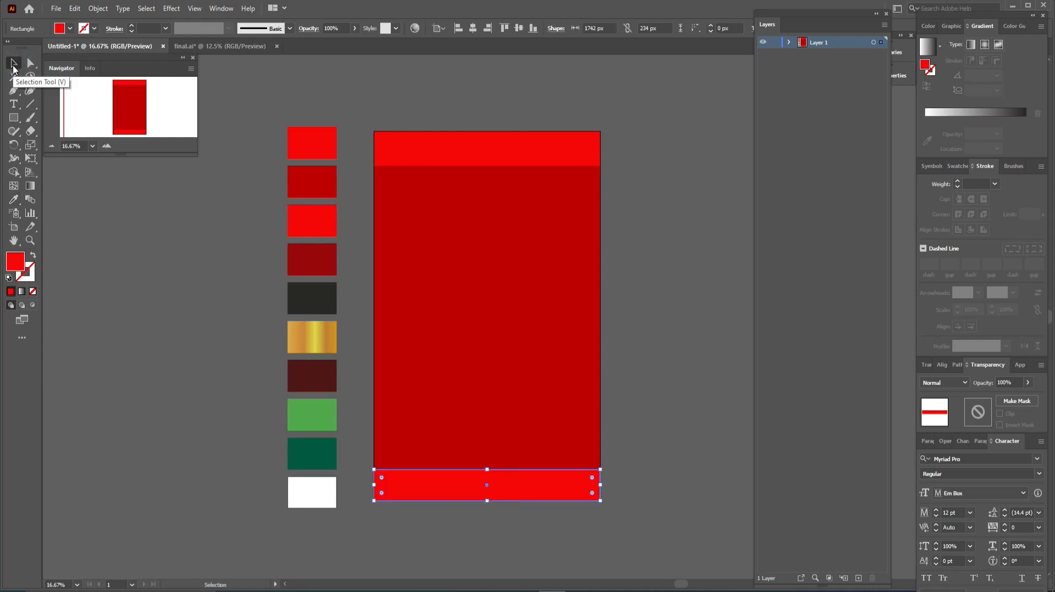
Show the rulers and place a vertical guide through the horizontal centre of the large middle rectangle
{"action": "left_click", "coordinate": [493, 273]}
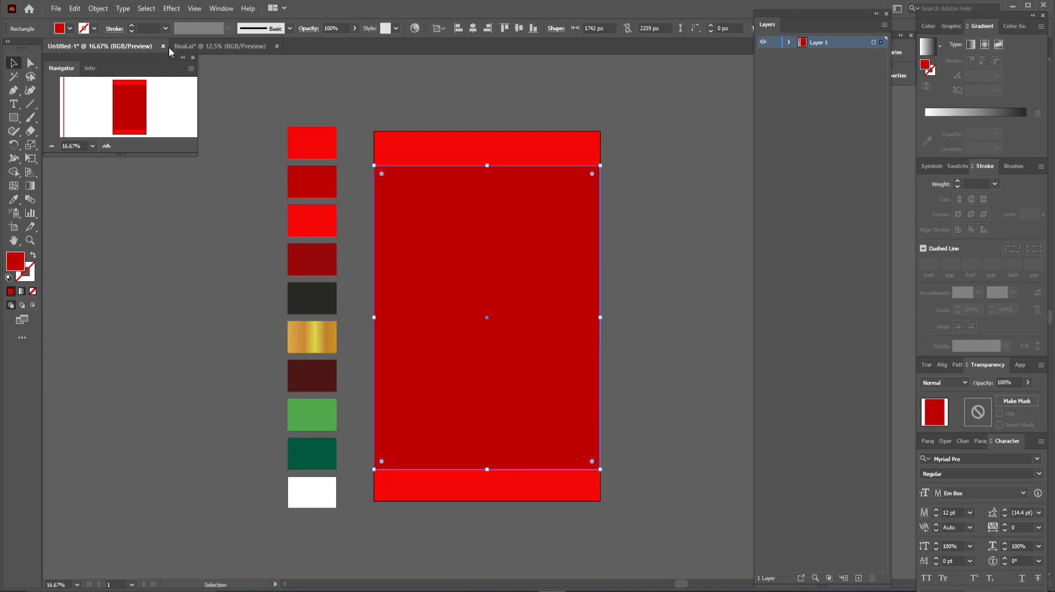
{"action": "left_click", "coordinate": [195, 10]}
{"action": "mouse_move", "coordinate": [246, 401]}
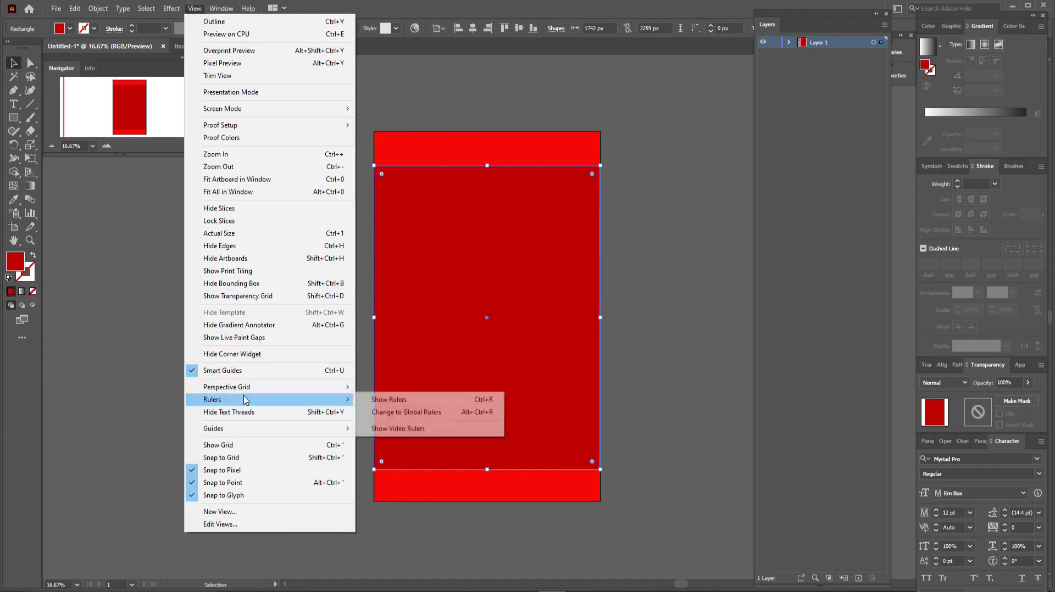
{"action": "left_click", "coordinate": [373, 399]}
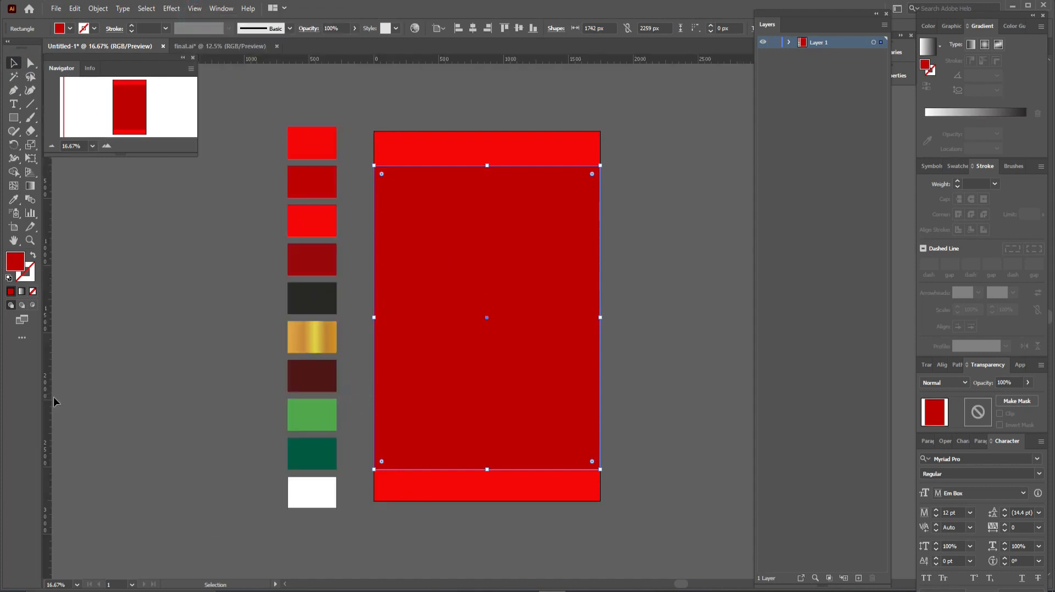
{"action": "left_click_drag", "start_coordinate": [48, 400], "coordinate": [308, 401]}
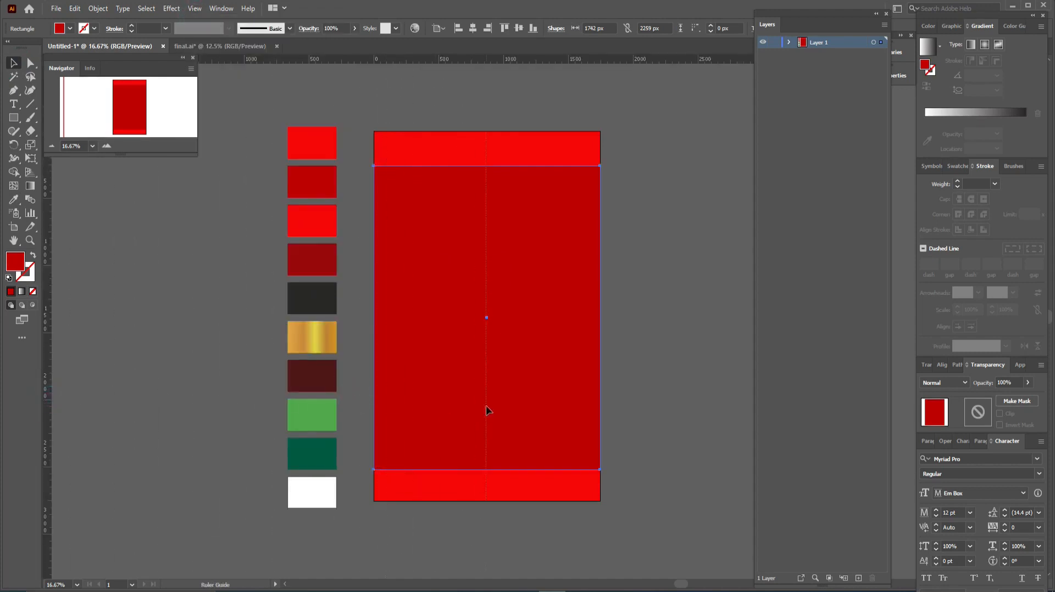
{"action": "left_click_drag", "start_coordinate": [486, 406], "coordinate": [485, 407]}
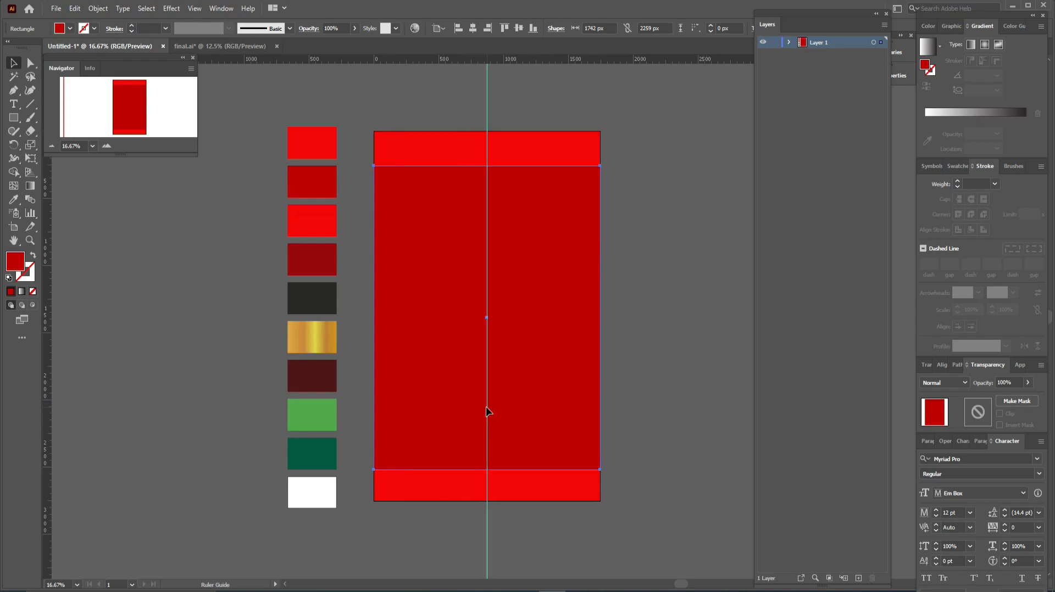
Draw a dark red curved shape with the Pen tool over the footer's left half, from the artboard's left edge to the centre guide
{"action": "left_click", "coordinate": [14, 90]}
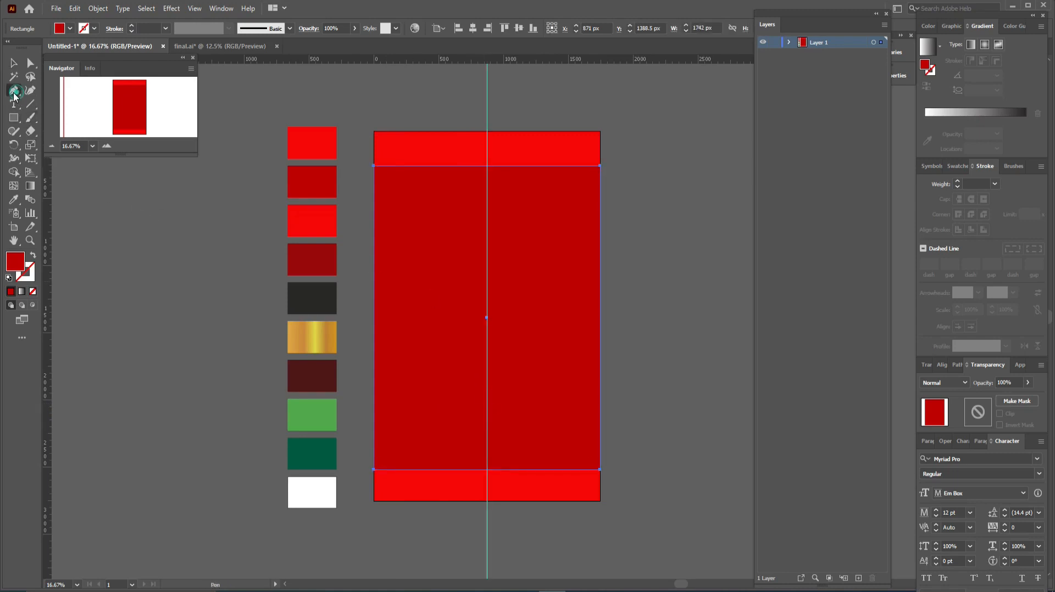
{"action": "left_click", "coordinate": [374, 472]}
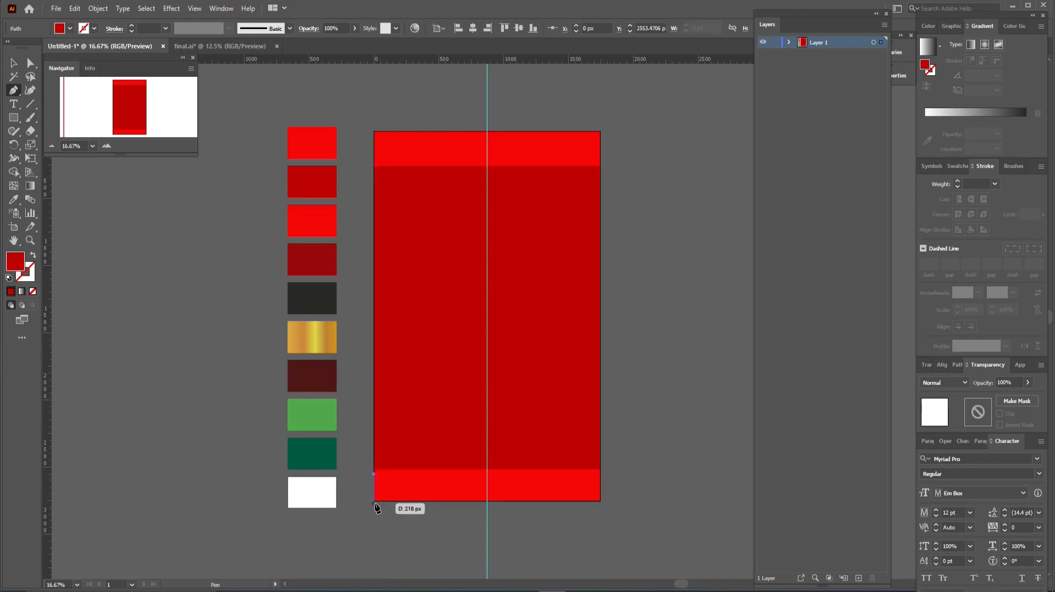
{"action": "left_click", "coordinate": [374, 501]}
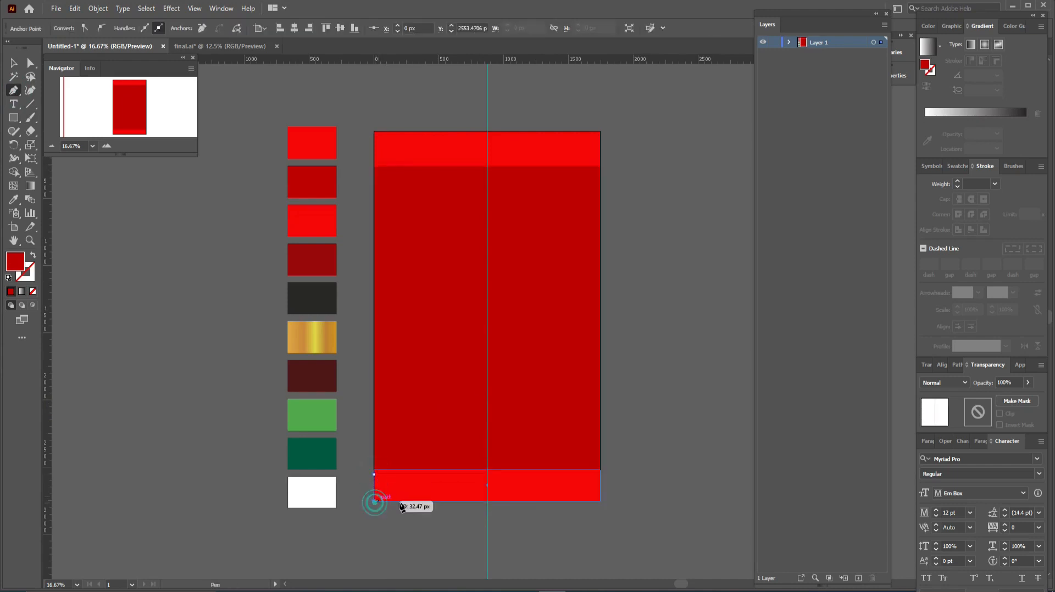
{"action": "left_click", "coordinate": [486, 500]}
{"action": "left_click_drag", "start_coordinate": [374, 474], "coordinate": [311, 478]}
Draw a matching dark red curved shape with the Pen tool over the footer's right half, then deselect it
{"action": "left_click", "coordinate": [600, 474]}
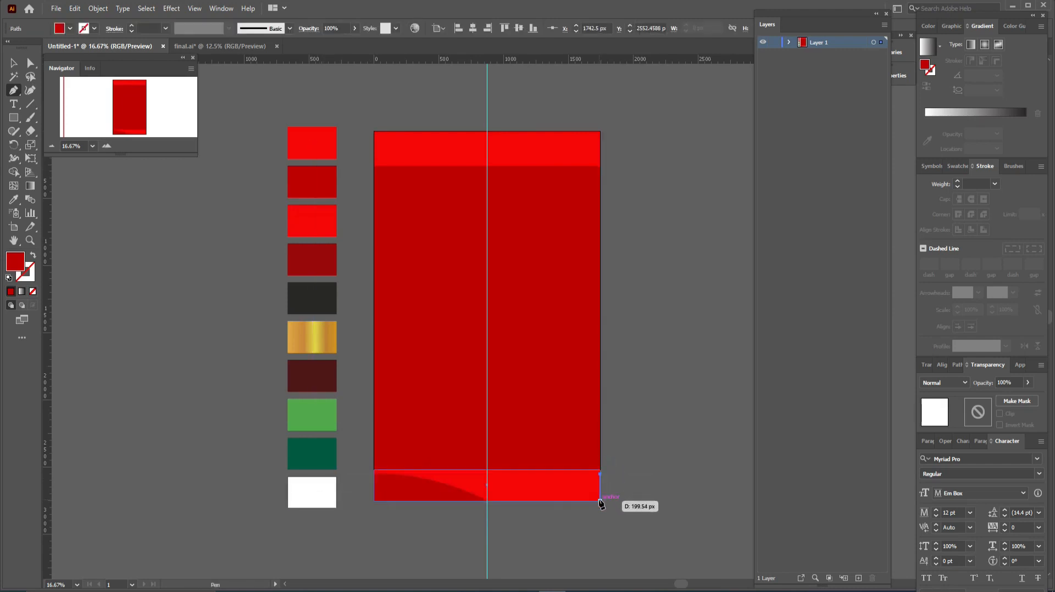
{"action": "left_click", "coordinate": [599, 500]}
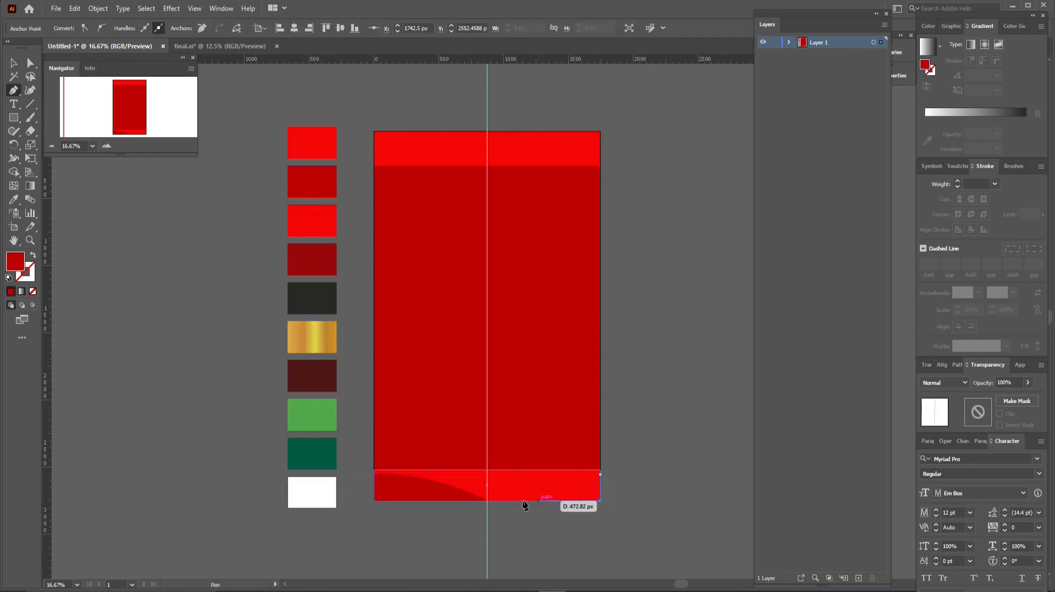
{"action": "left_click", "coordinate": [491, 501]}
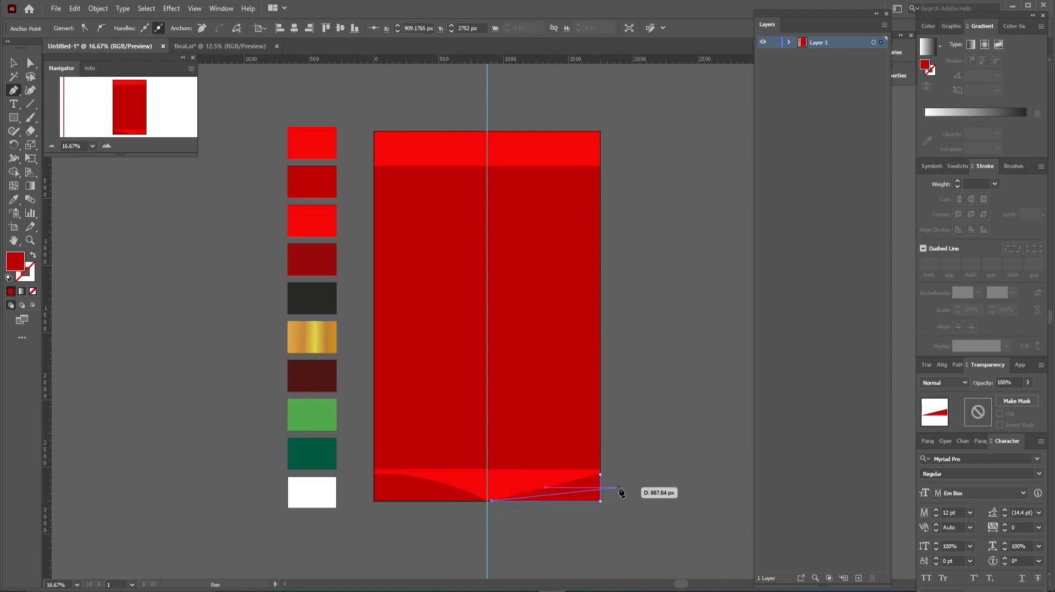
{"action": "left_click_drag", "start_coordinate": [600, 475], "coordinate": [651, 488]}
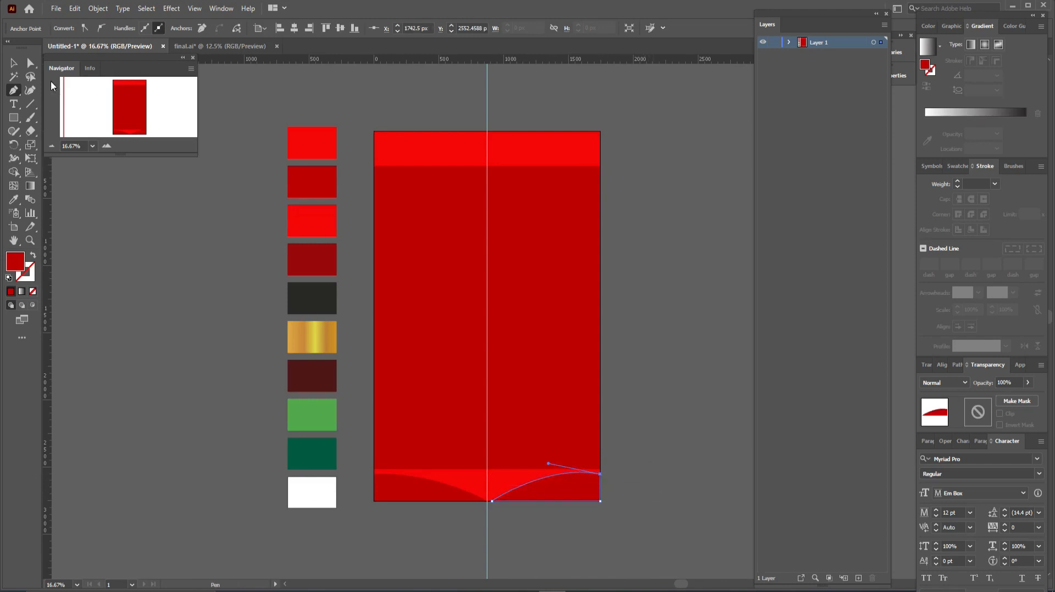
{"action": "left_click", "coordinate": [15, 65]}
{"action": "left_click", "coordinate": [192, 365]}
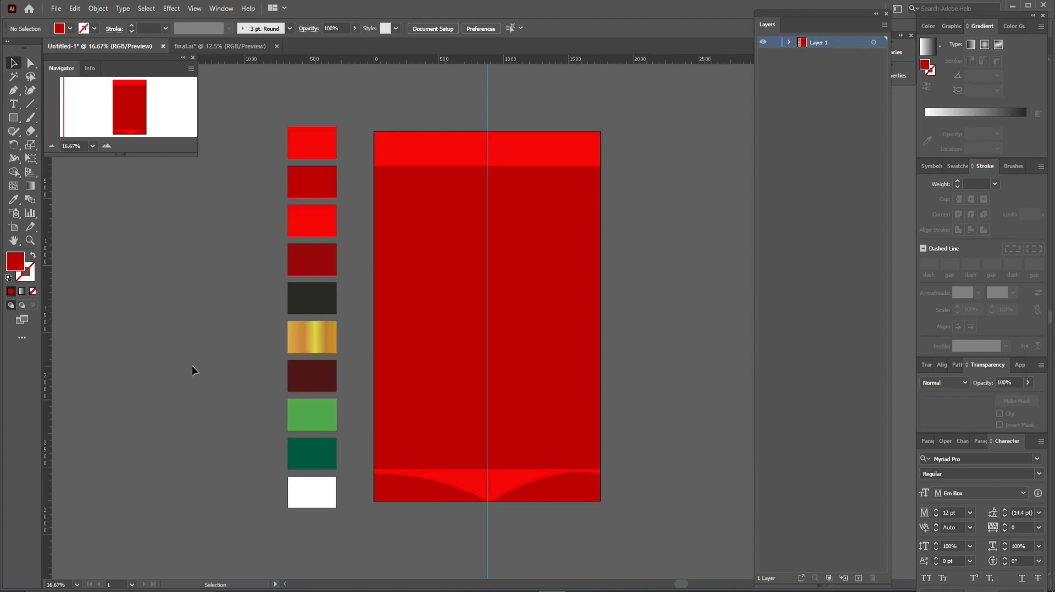
Lock the large dark red middle rectangle
{"action": "left_click", "coordinate": [13, 90]}
{"action": "left_click", "coordinate": [14, 63]}
{"action": "left_click", "coordinate": [424, 225]}
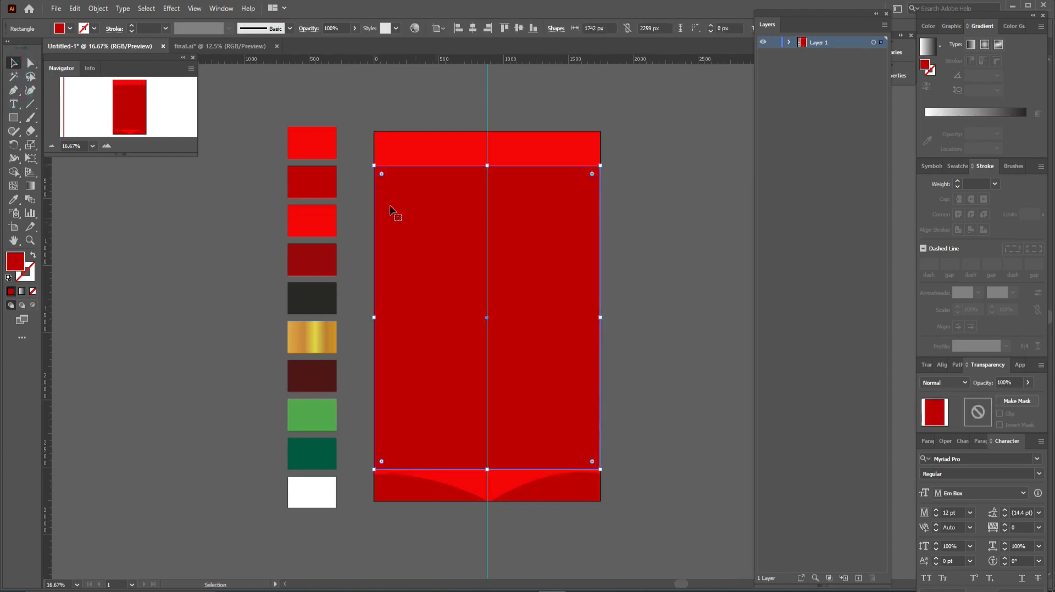
{"action": "left_click", "coordinate": [98, 9]}
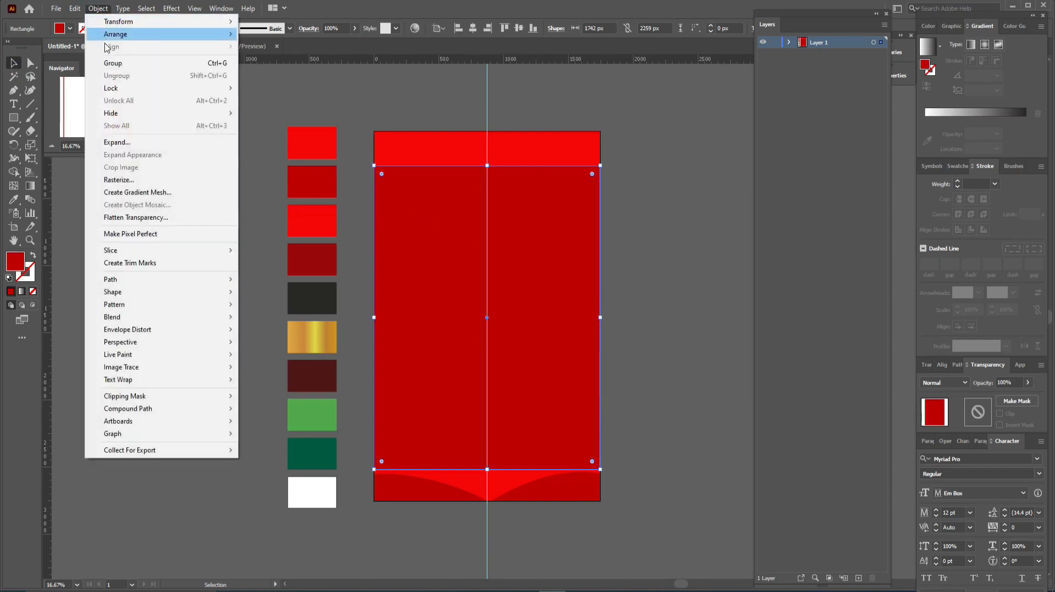
{"action": "mouse_move", "coordinate": [113, 87]}
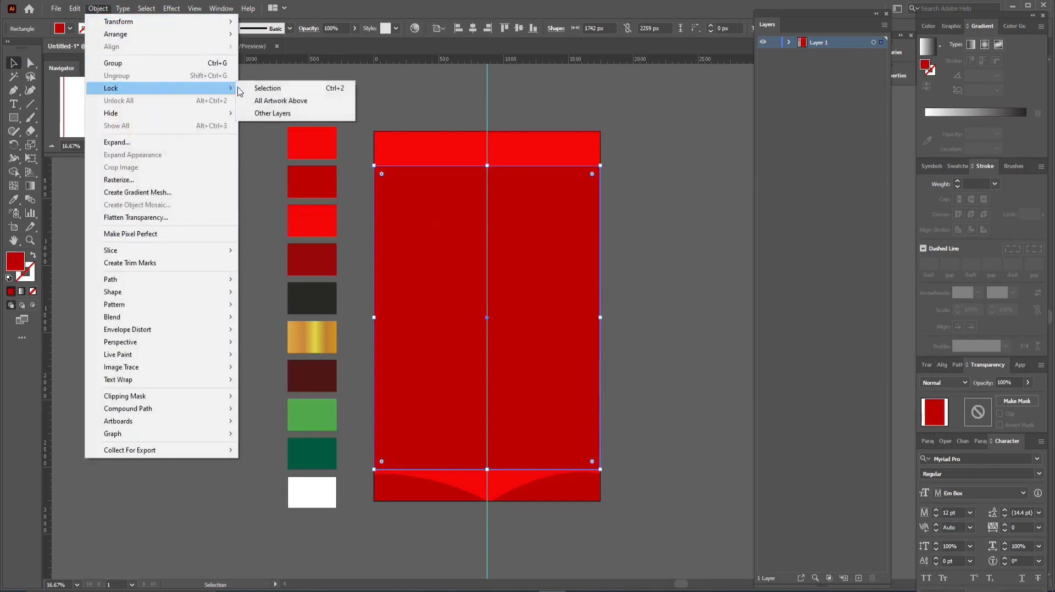
{"action": "left_click", "coordinate": [241, 88]}
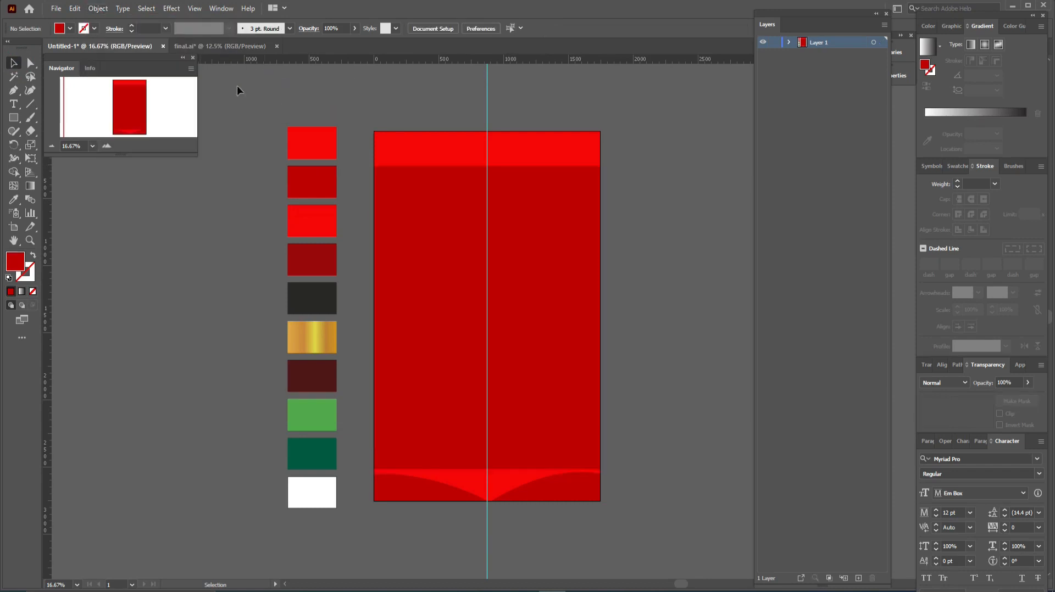
Draw a closed curved corner shape with the Pen tool directly below the header at the artboard's left edge, about 570 px wide and 308 px high
{"action": "left_click", "coordinate": [14, 90]}
{"action": "left_click", "coordinate": [373, 166]}
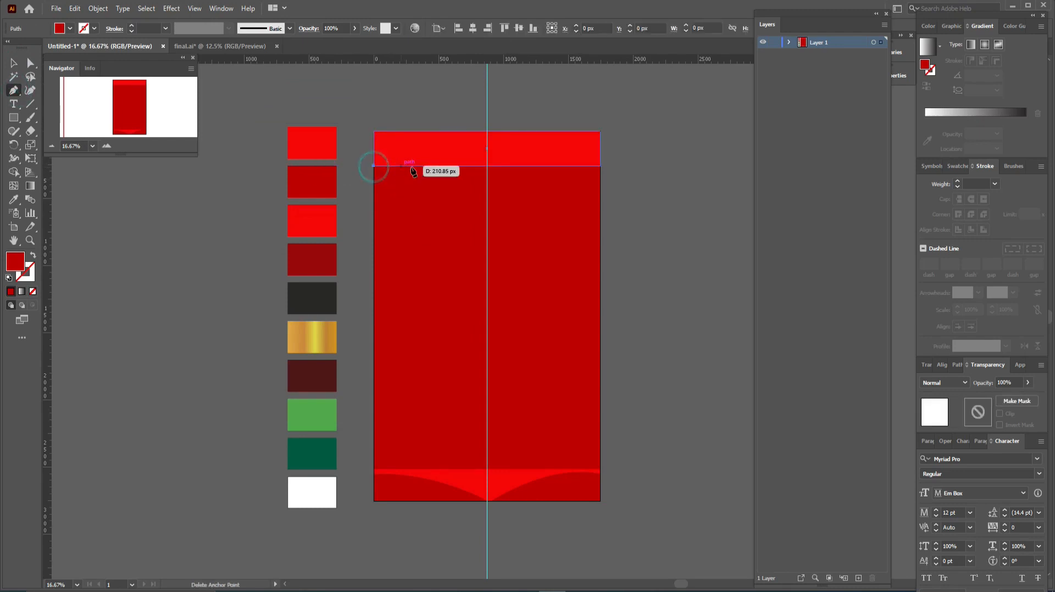
{"action": "left_click", "coordinate": [447, 166]}
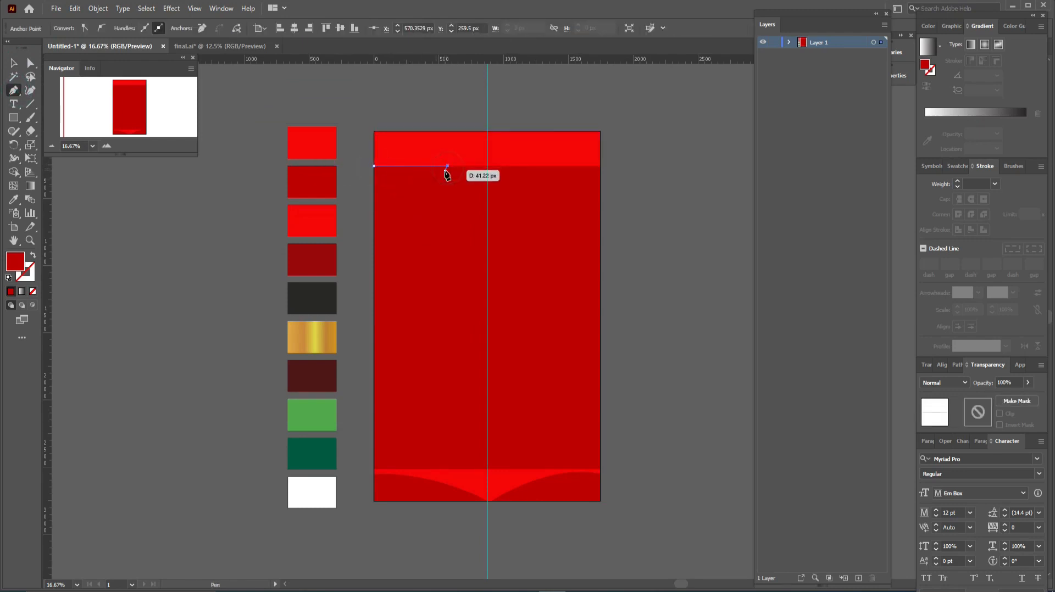
{"action": "left_click", "coordinate": [374, 207]}
{"action": "left_click_drag", "start_coordinate": [374, 207], "coordinate": [374, 225]}
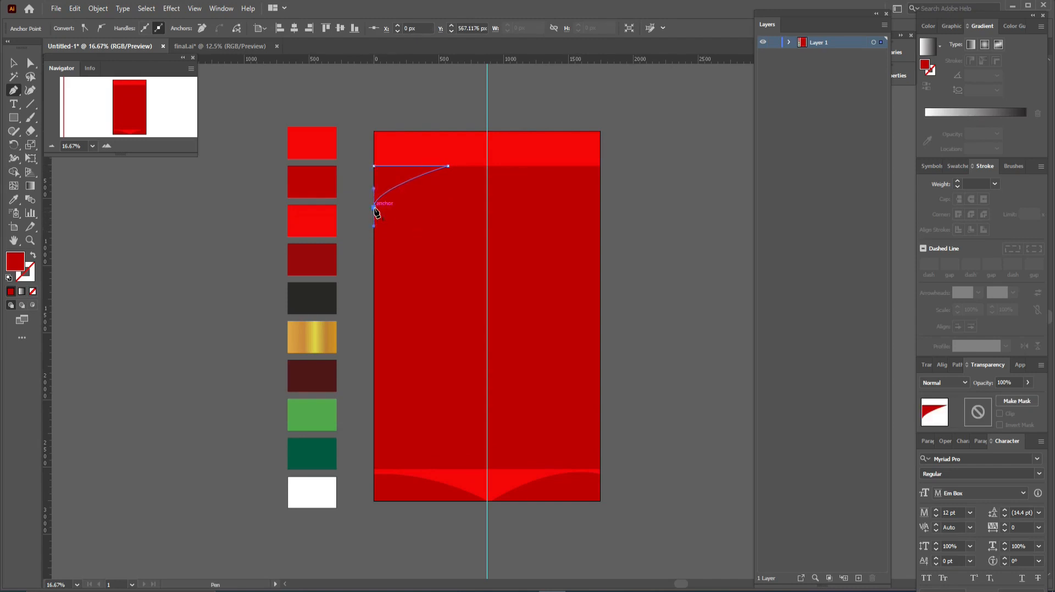
{"action": "left_click", "coordinate": [373, 207]}
{"action": "left_click", "coordinate": [373, 166]}
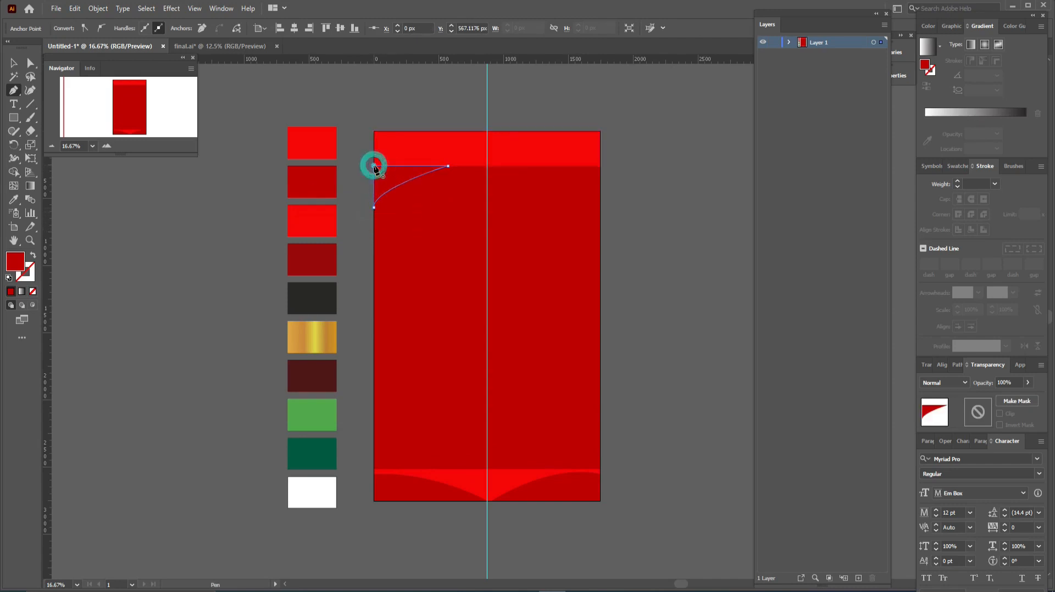
Fill the new corner shape with the dark green sampled from the swatch palette, then deselect it
{"action": "left_click", "coordinate": [14, 62]}
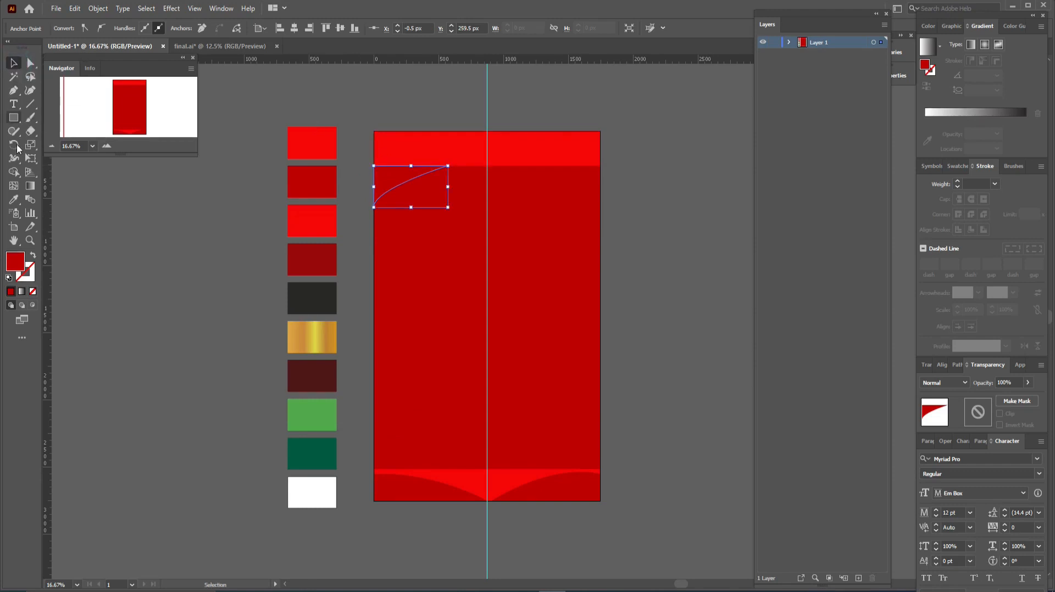
{"action": "left_click", "coordinate": [13, 200]}
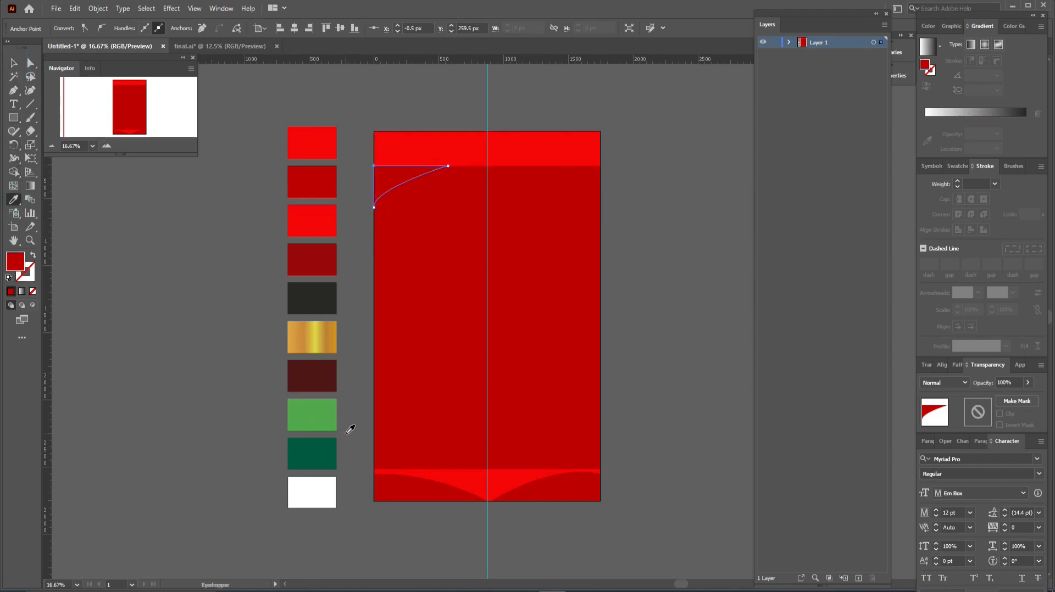
{"action": "left_click", "coordinate": [325, 447]}
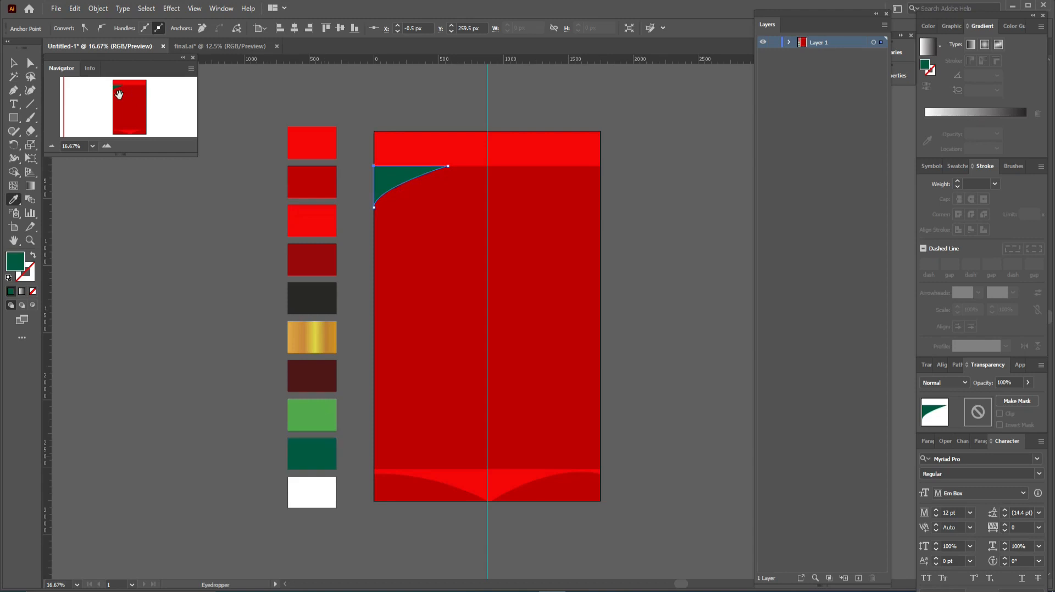
{"action": "left_click", "coordinate": [14, 62]}
{"action": "left_click", "coordinate": [189, 254]}
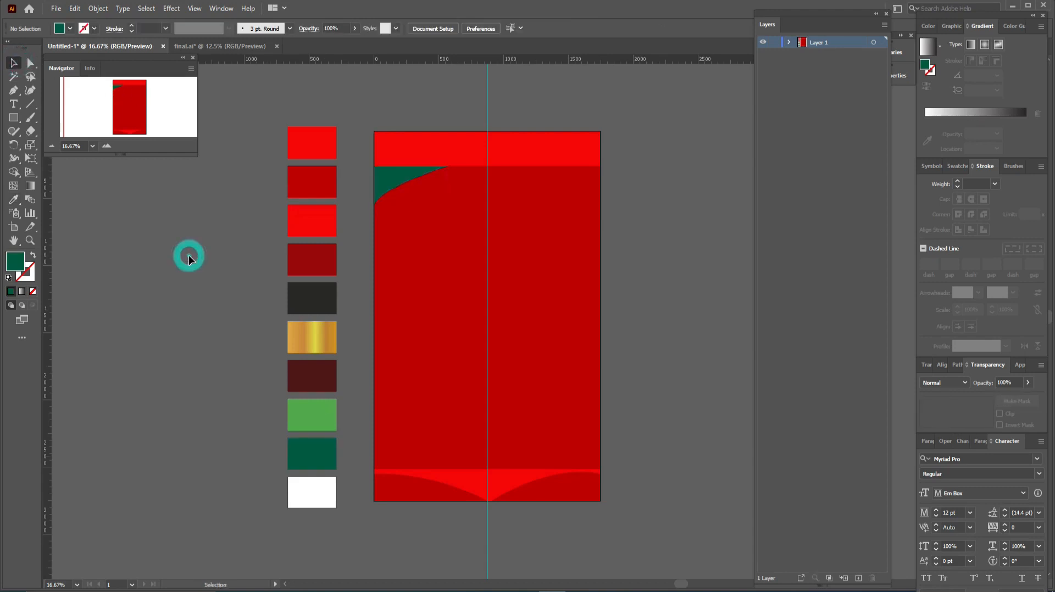
Add the point text "200G" on the green corner shape
{"action": "left_click", "coordinate": [10, 106]}
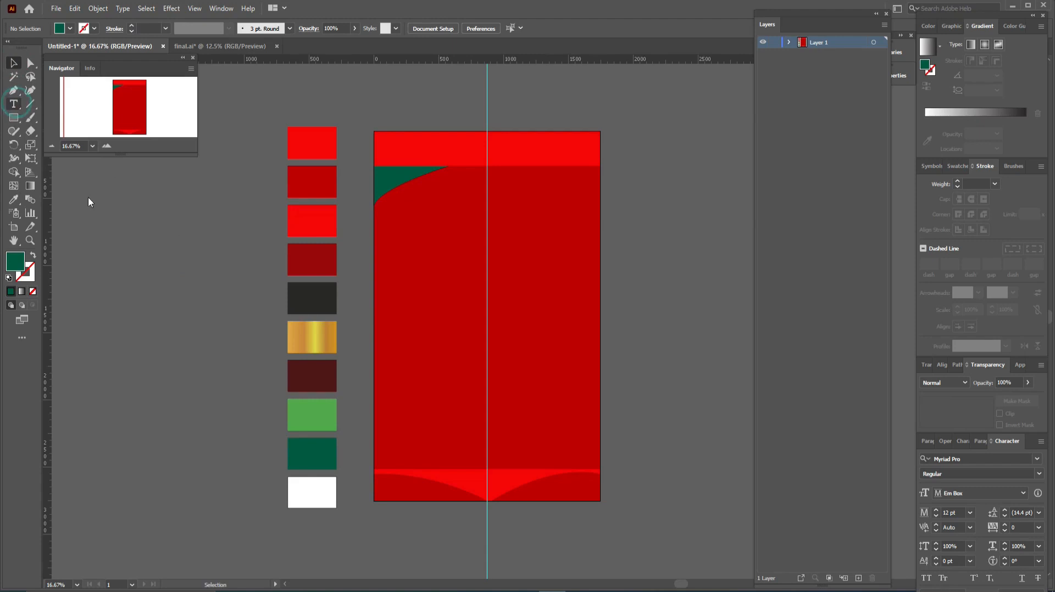
{"action": "left_click", "coordinate": [384, 176]}
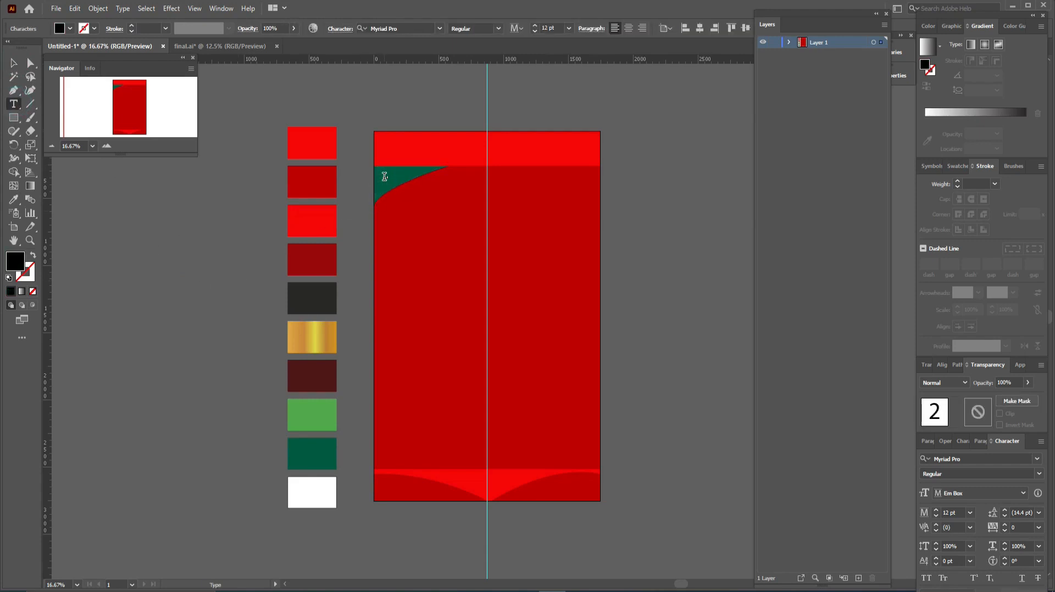
{"action": "type", "text": "200G"}
{"action": "left_click", "coordinate": [13, 63]}
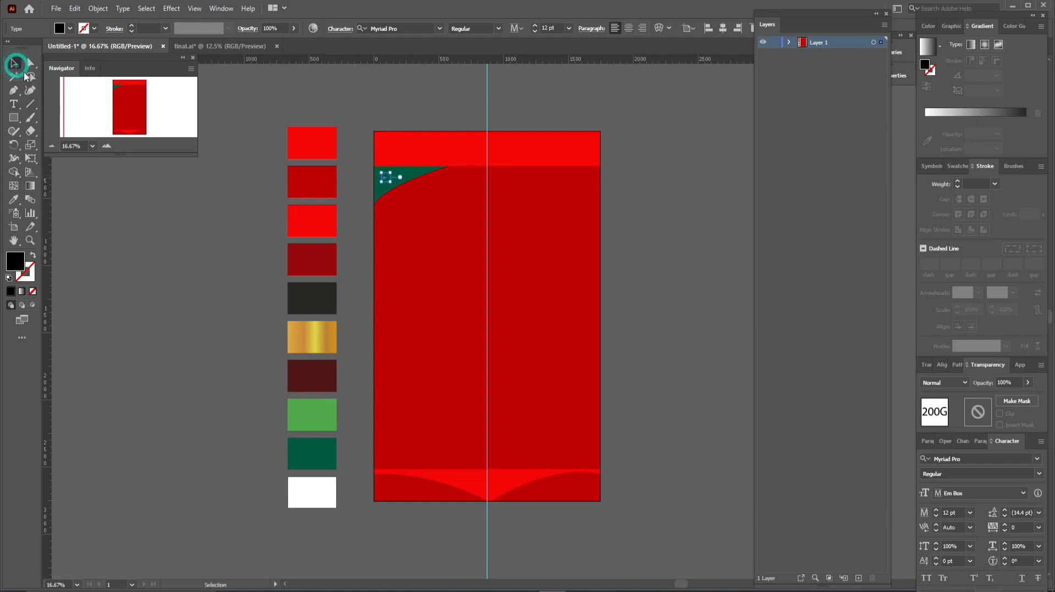
Set the 200G text in the Akrobat Black font with a white fill
{"action": "left_click", "coordinate": [409, 27]}
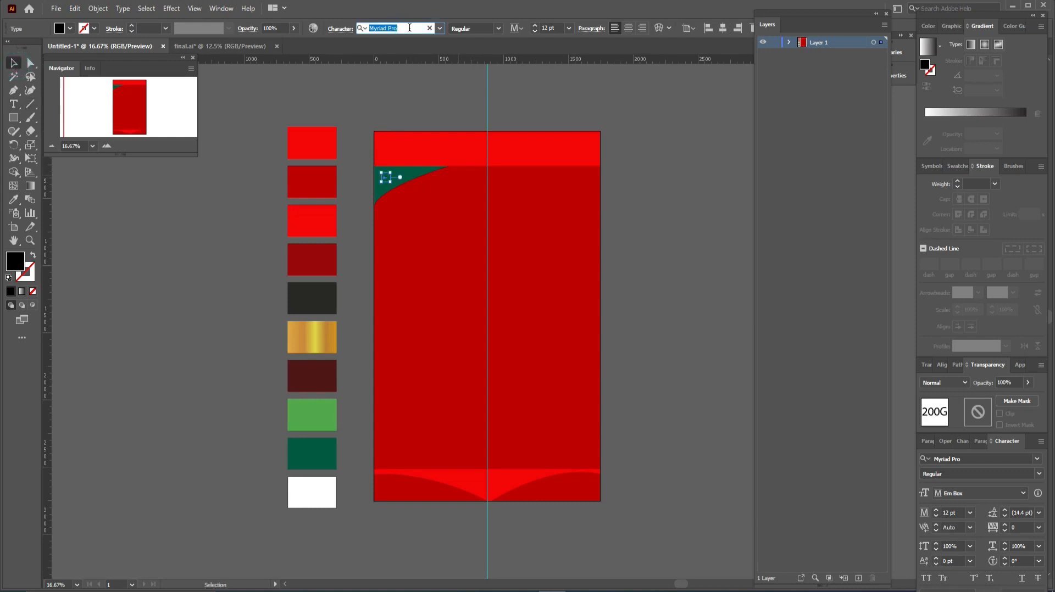
{"action": "type", "text": "ak"}
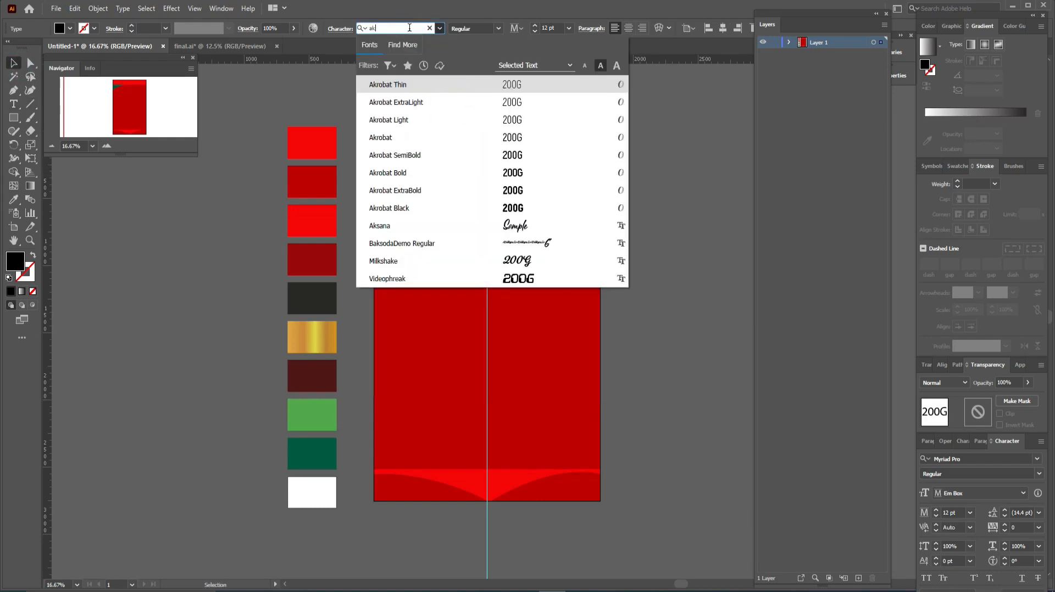
{"action": "left_click", "coordinate": [497, 208]}
{"action": "left_click", "coordinate": [70, 28]}
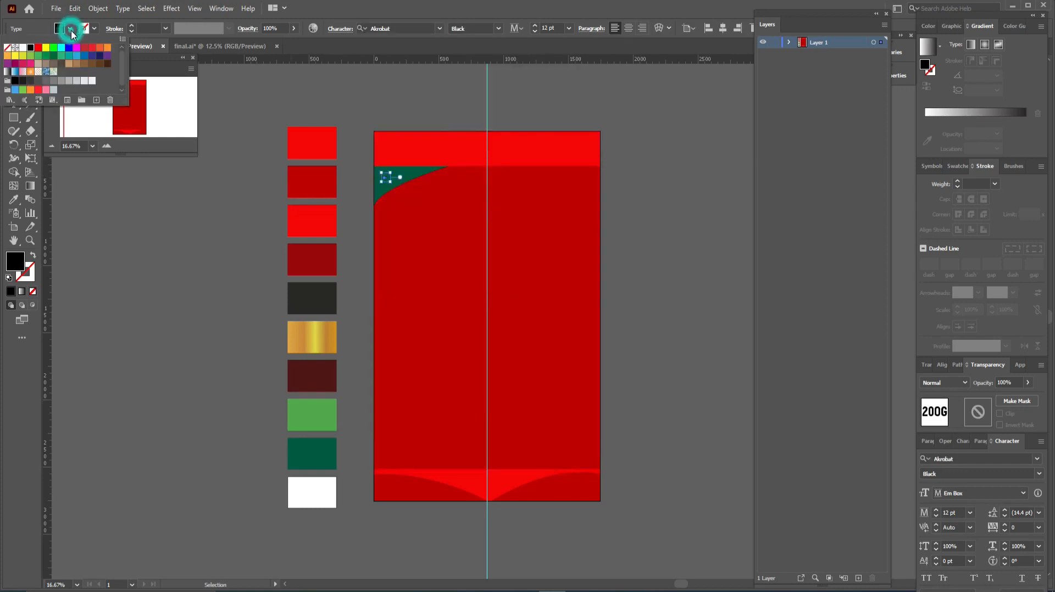
{"action": "left_click", "coordinate": [23, 47]}
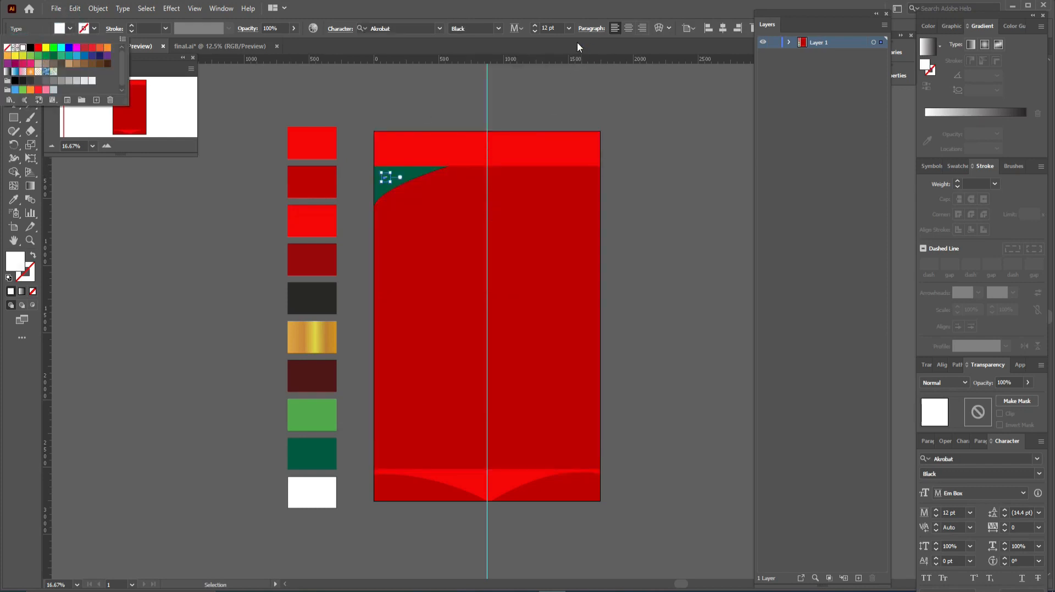
Set the font size of the 200G text to 50 pt
{"action": "left_click", "coordinate": [546, 24]}
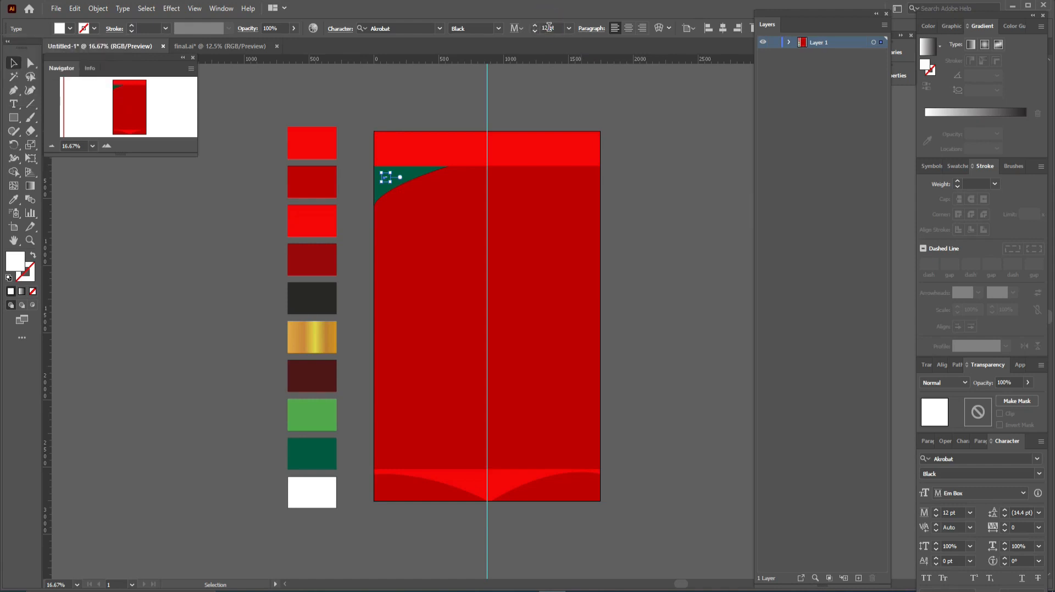
{"action": "double_click", "coordinate": [547, 26]}
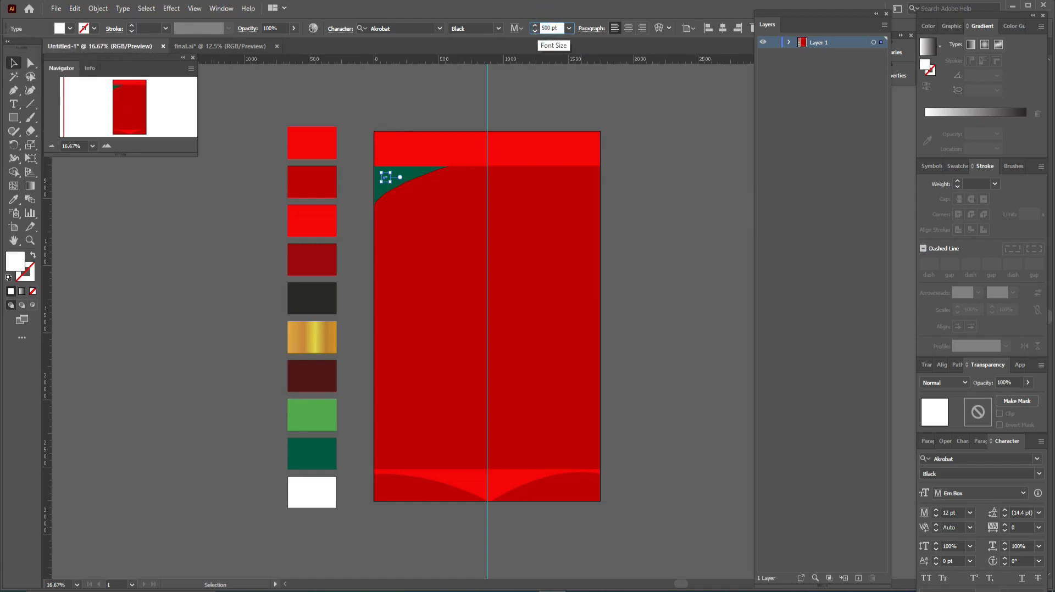
{"action": "type", "text": "50"}
{"action": "key", "text": "Return"}
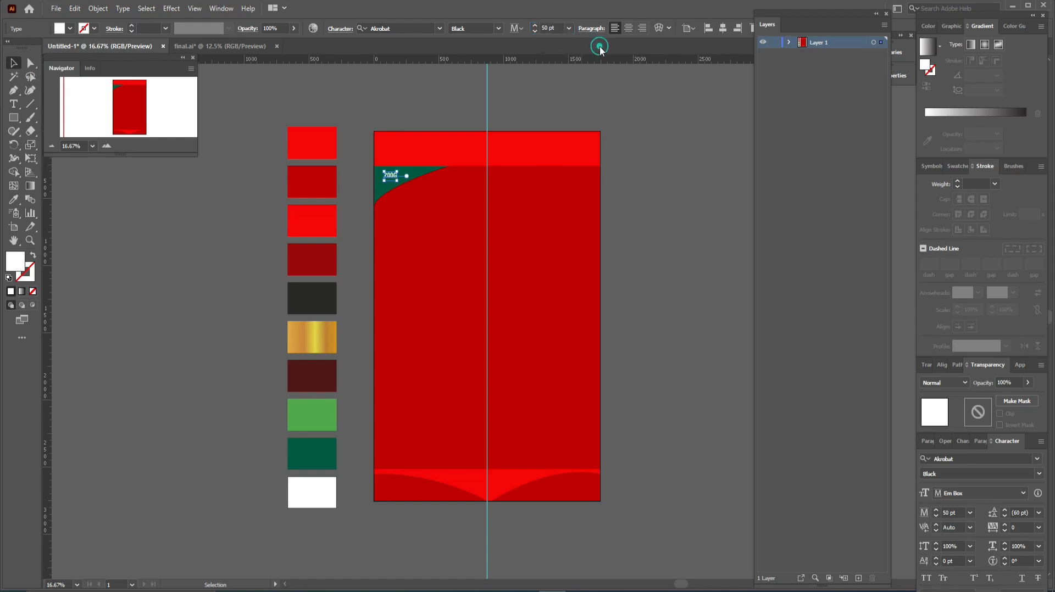
Rotate the 200G text to slant upward along the green corner's curve, enlarge it to about 89 pt, and deselect it
{"action": "left_click", "coordinate": [11, 60]}
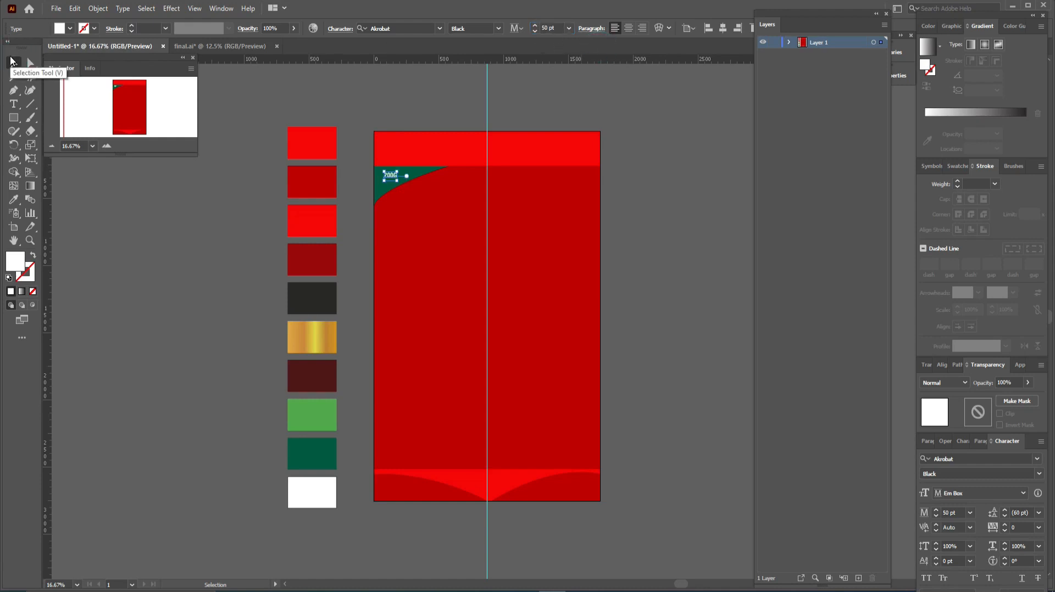
{"action": "key", "text": "ctrl+equal"}
{"action": "key", "text": "ctrl+equal"}
{"action": "key", "text": "ctrl+equal"}
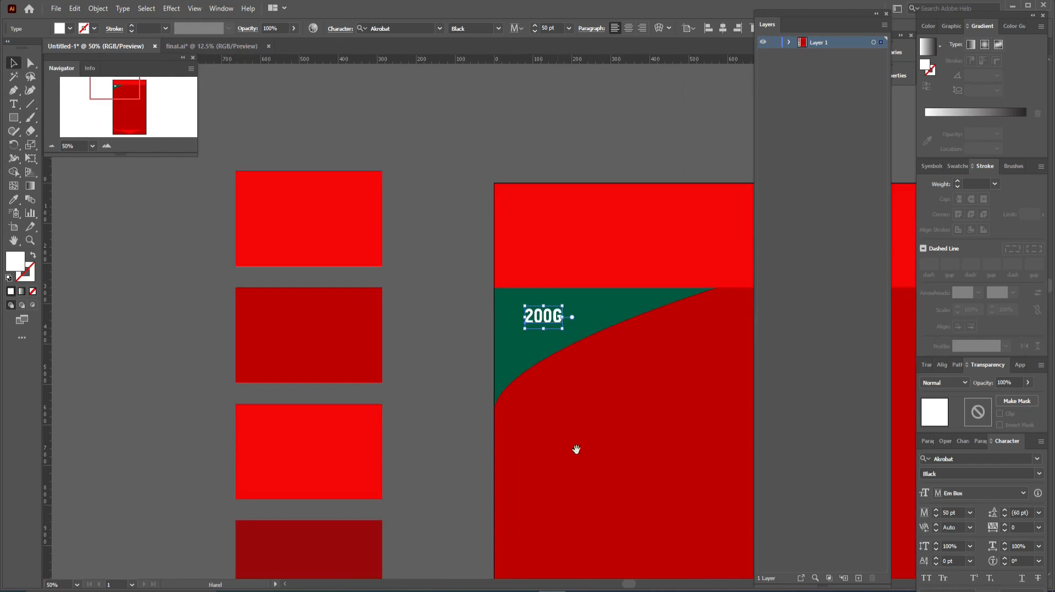
{"action": "left_click_drag", "start_coordinate": [576, 450], "coordinate": [403, 424]}
{"action": "left_click", "coordinate": [382, 290]}
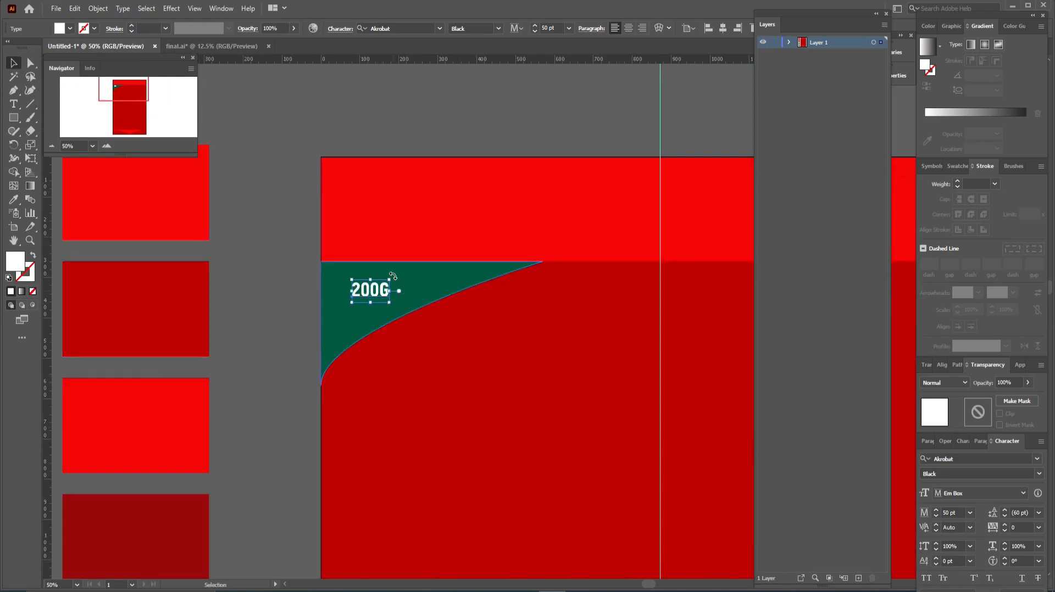
{"action": "mouse_move", "coordinate": [395, 276]}
{"action": "left_mouse_down"}
{"action": "mouse_move", "coordinate": [384, 264]}
{"action": "mouse_move", "coordinate": [412, 291]}
{"action": "mouse_move", "coordinate": [430, 291]}
{"action": "mouse_move", "coordinate": [383, 286]}
{"action": "mouse_move", "coordinate": [384, 254]}
{"action": "mouse_move", "coordinate": [385, 264]}
{"action": "left_mouse_up"}
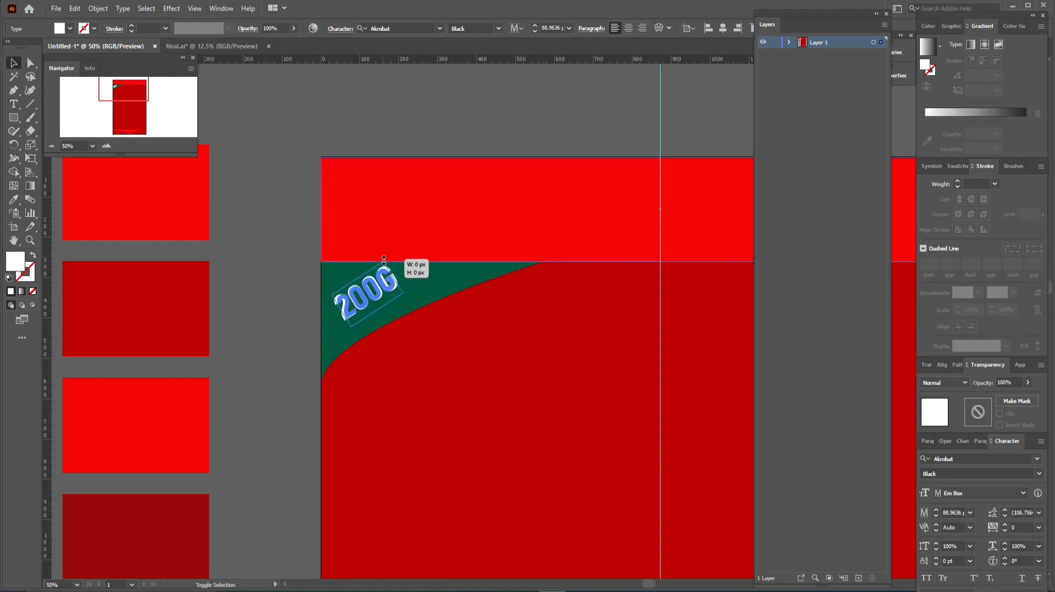
{"action": "left_click", "coordinate": [483, 351]}
Draw a nearly round, many-sided polygon about 275 px wide on the dark red area between the left edge and the centre guide
{"action": "left_click_drag", "start_coordinate": [514, 437], "coordinate": [426, 173]}
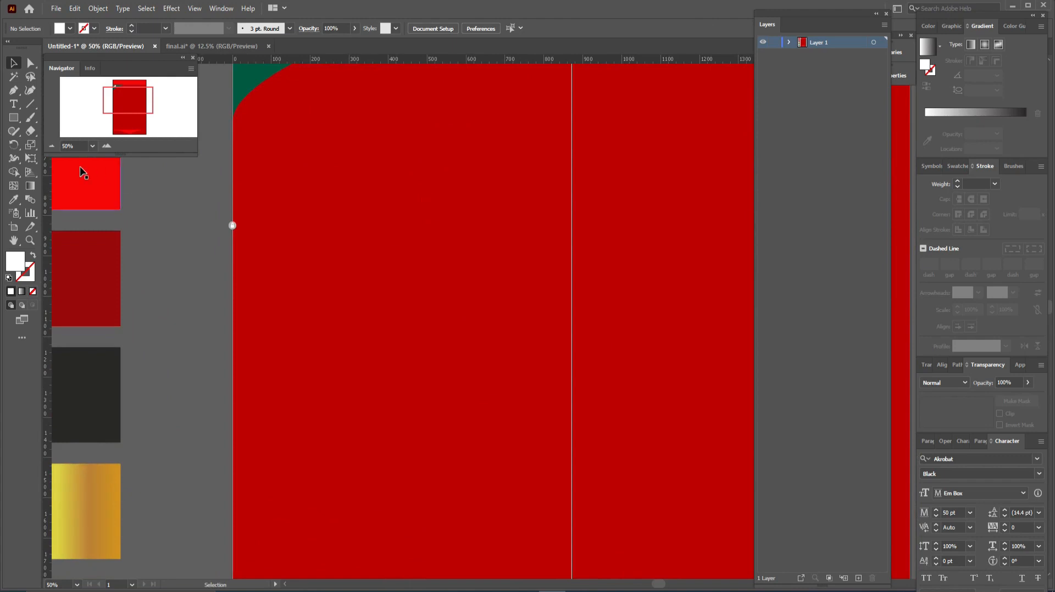
{"action": "left_click", "coordinate": [32, 145]}
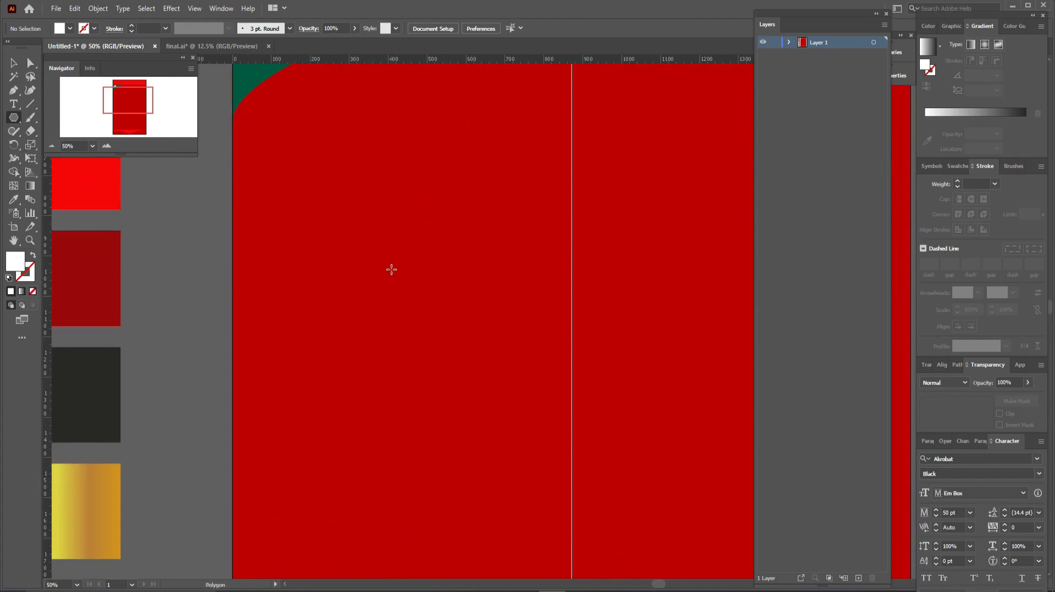
{"action": "left_click_drag", "start_coordinate": [391, 269], "coordinate": [418, 318]}
{"action": "key", "text": "Up"}
{"action": "key", "text": "Up"}
{"action": "key", "text": "Up"}
{"action": "key", "text": "Up"}
{"action": "key", "text": "Up"}
{"action": "key", "text": "Up"}
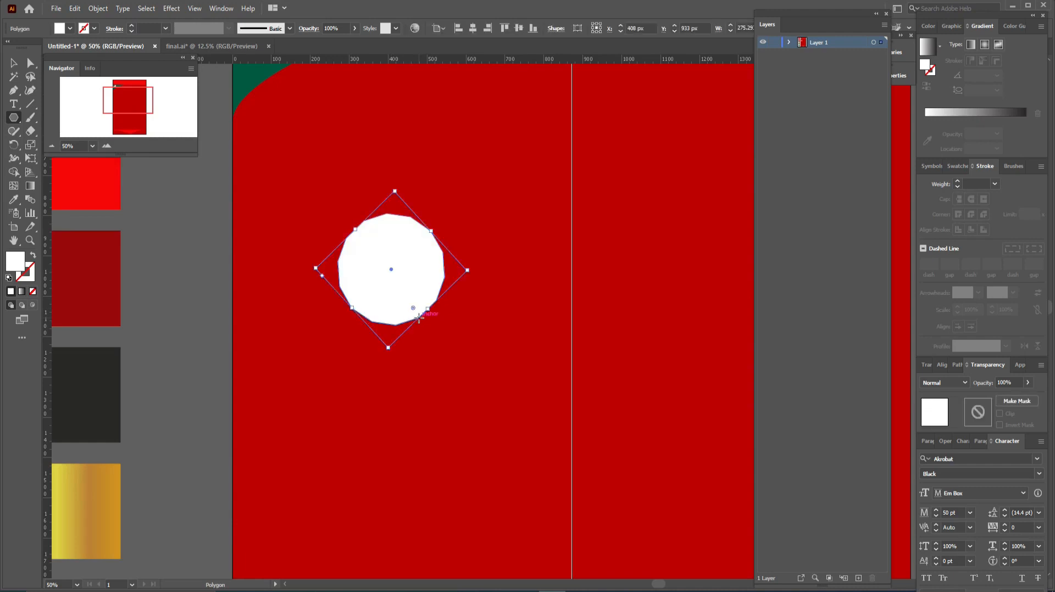
Fill the polygon with the dark green sampled from the swatch palette
{"action": "key", "text": "ctrl+minus"}
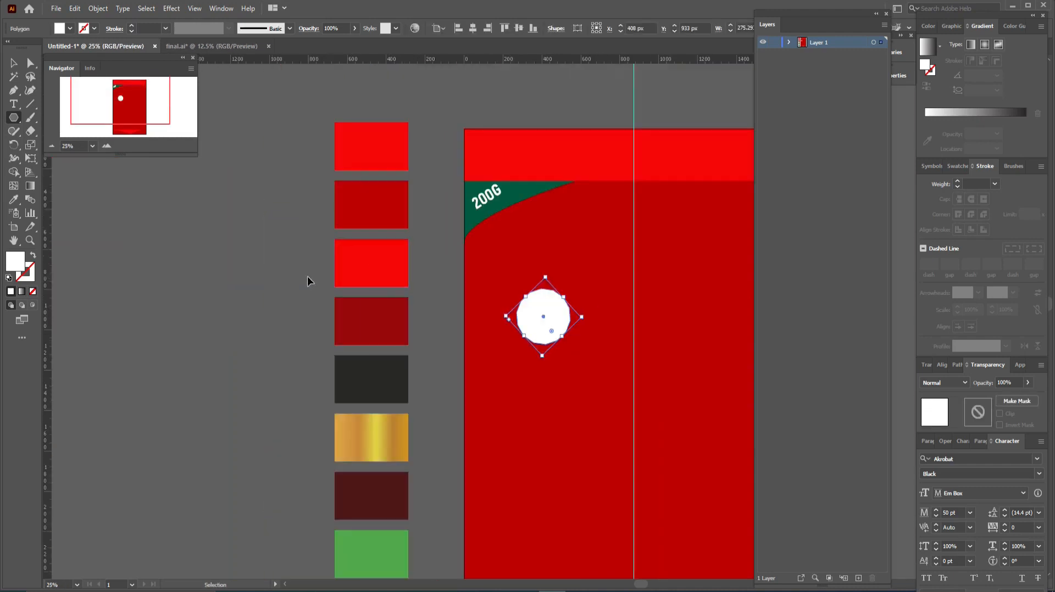
{"action": "left_click_drag", "start_coordinate": [419, 361], "coordinate": [283, 262]}
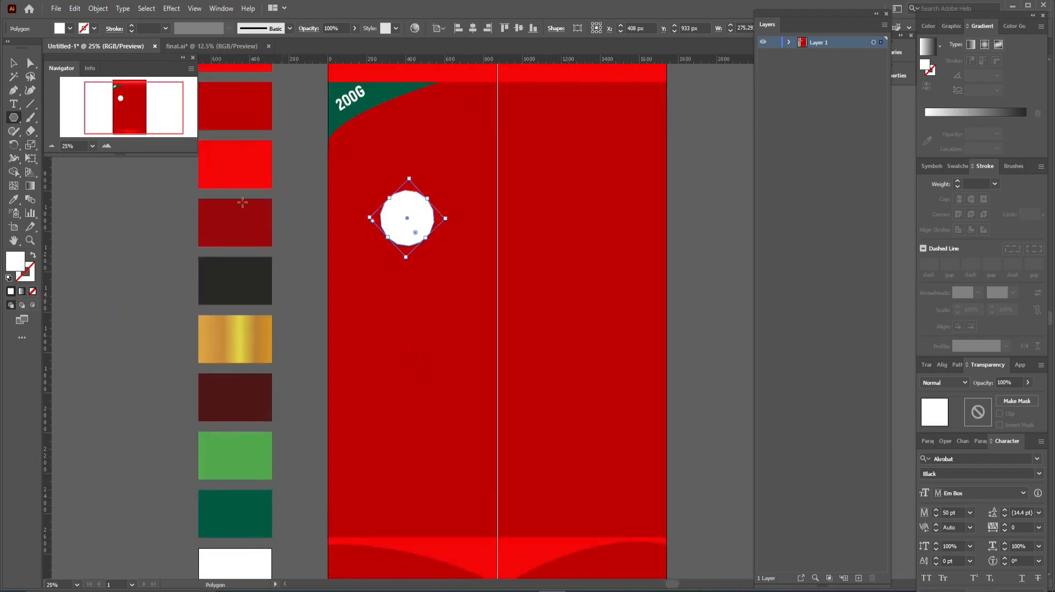
{"action": "left_click", "coordinate": [14, 200]}
{"action": "left_click", "coordinate": [259, 508]}
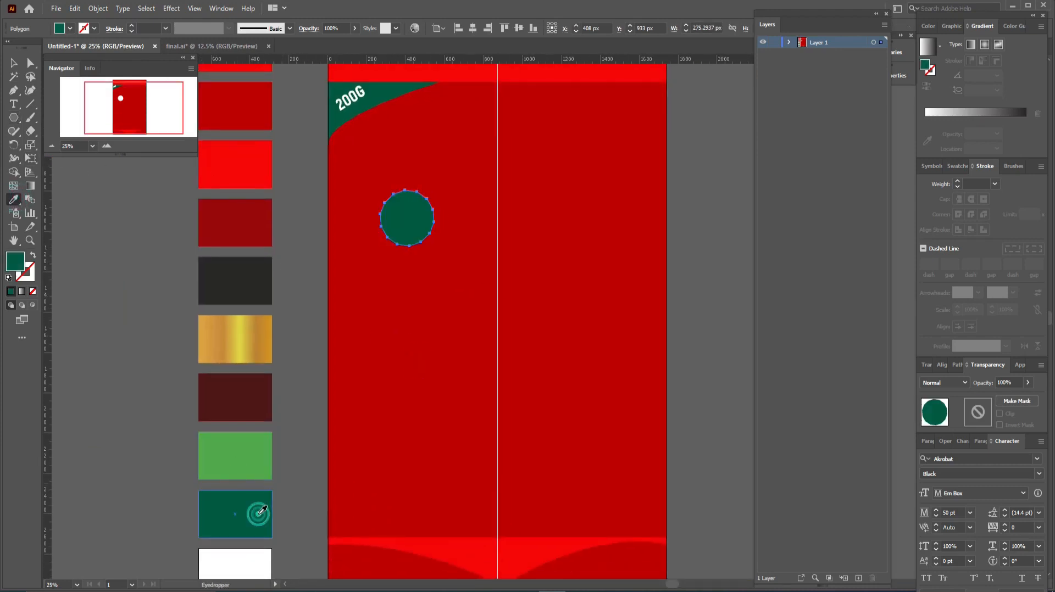
{"action": "key", "text": "v"}
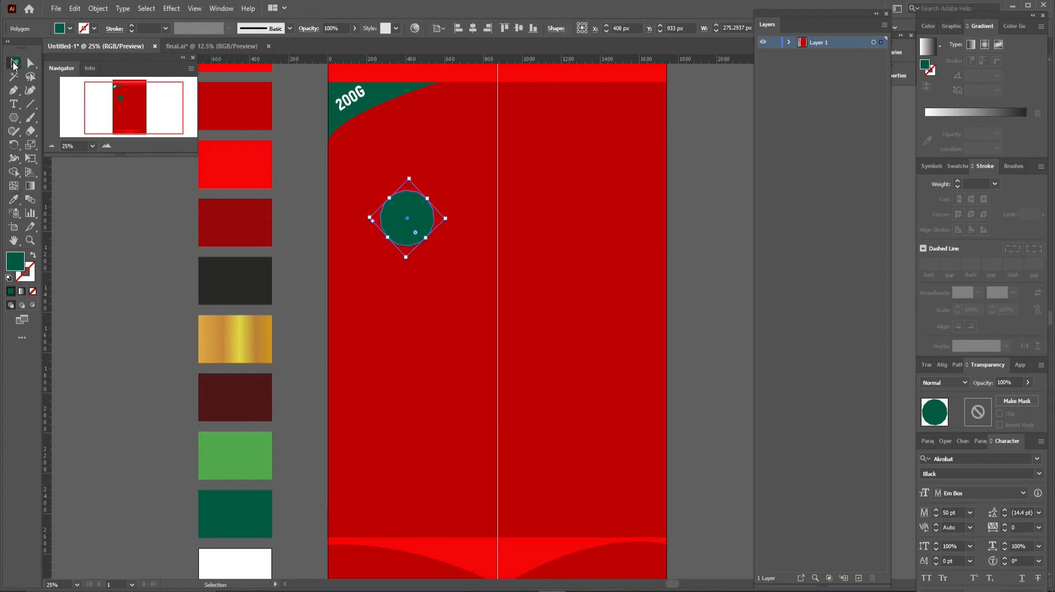
Copy the green polygon and paste the duplicate in front of it
{"action": "left_click", "coordinate": [98, 8]}
{"action": "mouse_move", "coordinate": [75, 8]}
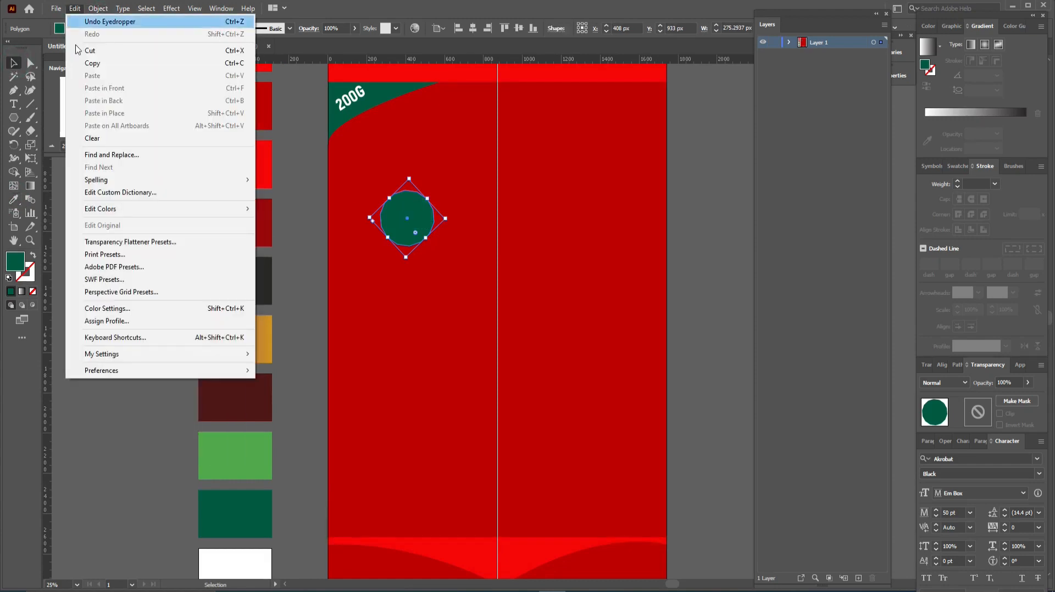
{"action": "left_click", "coordinate": [93, 62]}
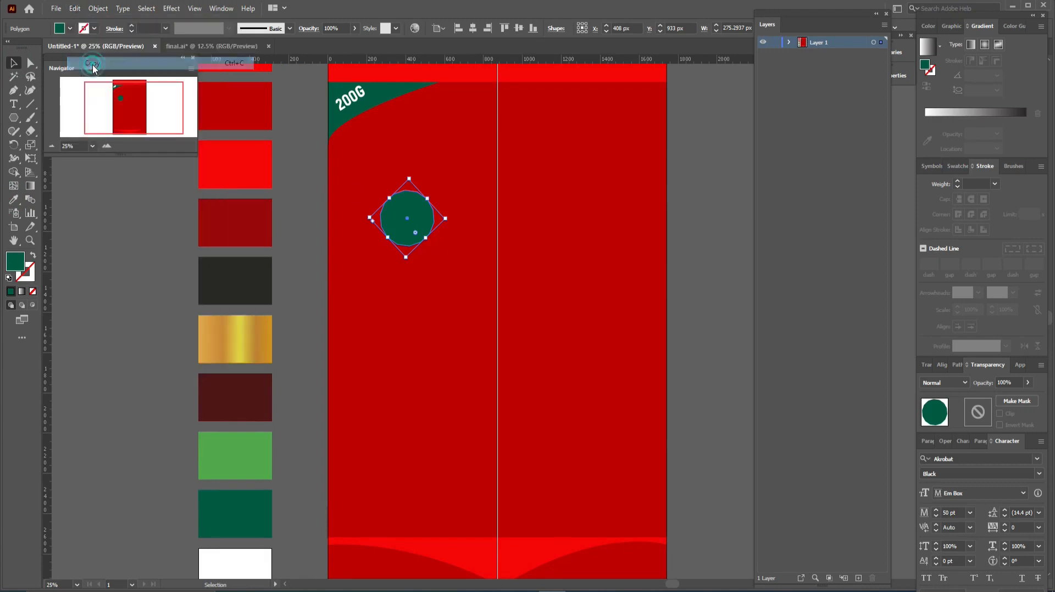
{"action": "left_click", "coordinate": [75, 17]}
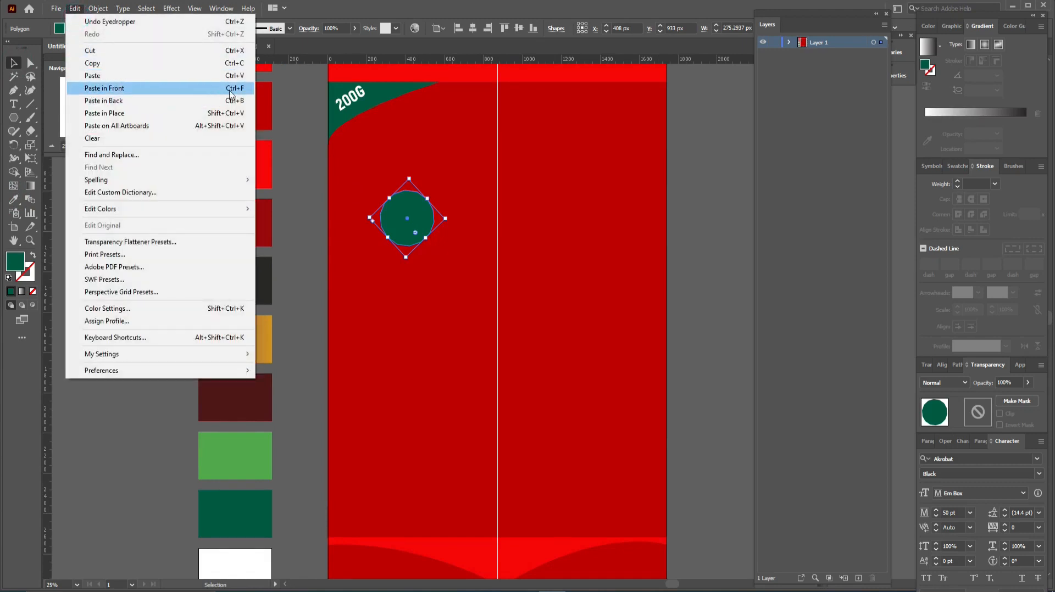
{"action": "left_click", "coordinate": [128, 89]}
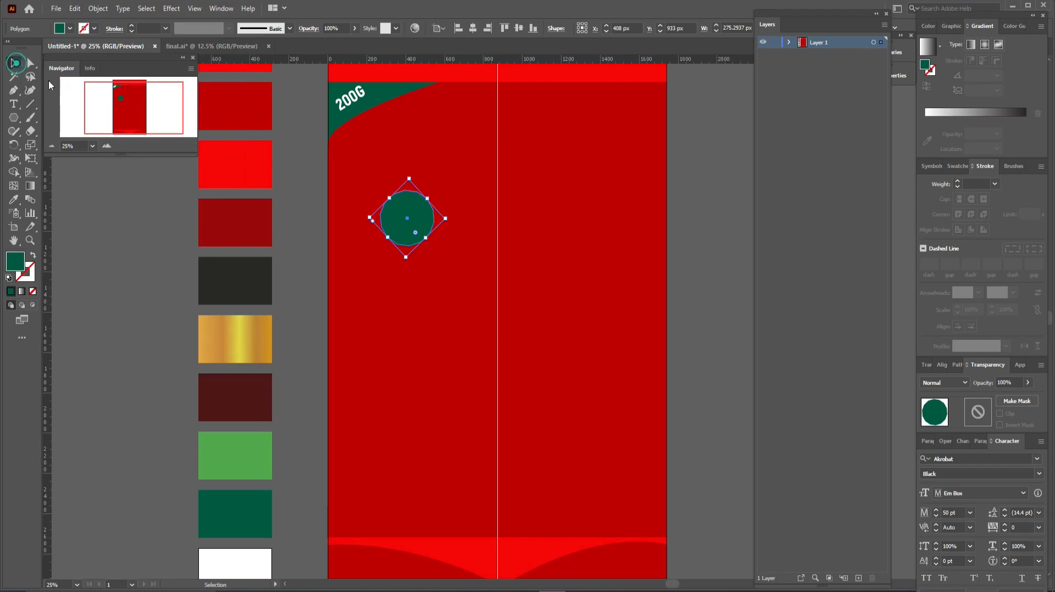
Swap the duplicate polygon's fill and stroke so it has no fill, and make its stroke white
{"action": "left_click", "coordinate": [33, 257]}
{"action": "left_click", "coordinate": [94, 29]}
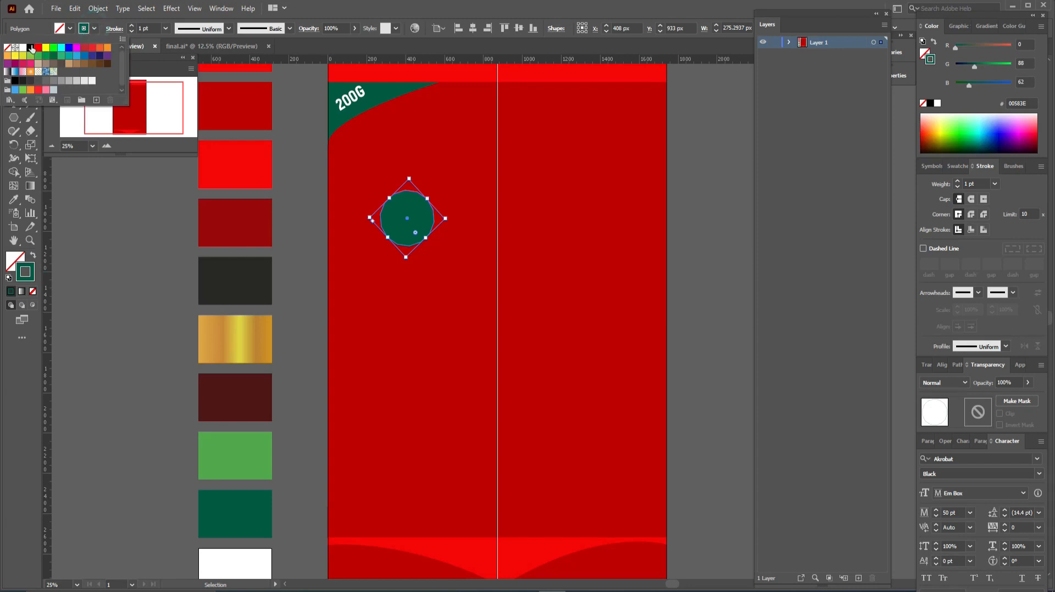
{"action": "left_click", "coordinate": [23, 48]}
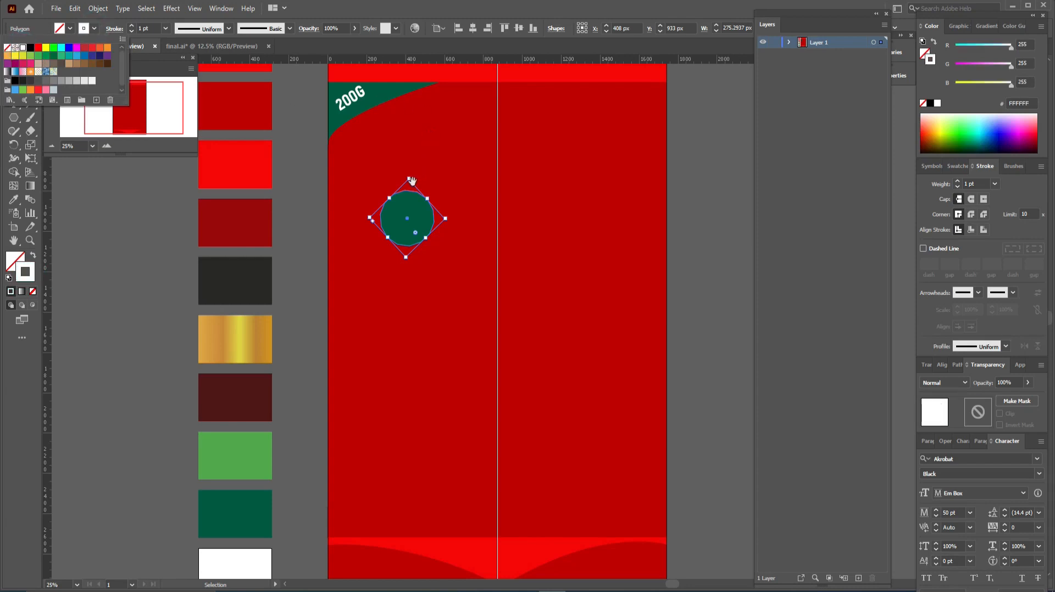
Shrink the white-outlined duplicate polygon about its centre to about 231 px wide and set its stroke weight to 3 pt
{"action": "left_click", "coordinate": [131, 25]}
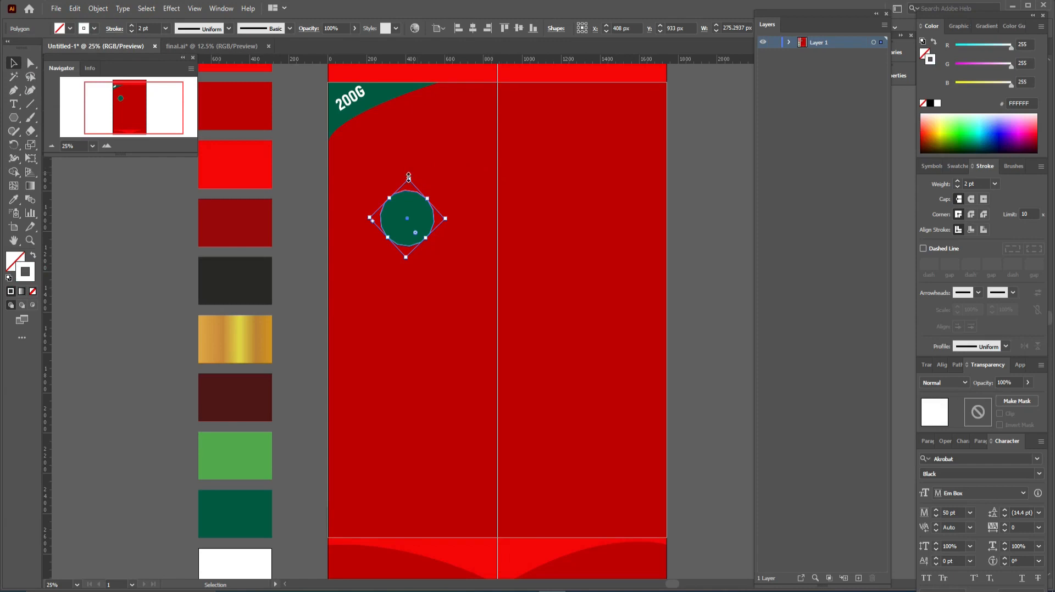
{"action": "left_click_drag", "start_coordinate": [409, 177], "coordinate": [408, 185]}
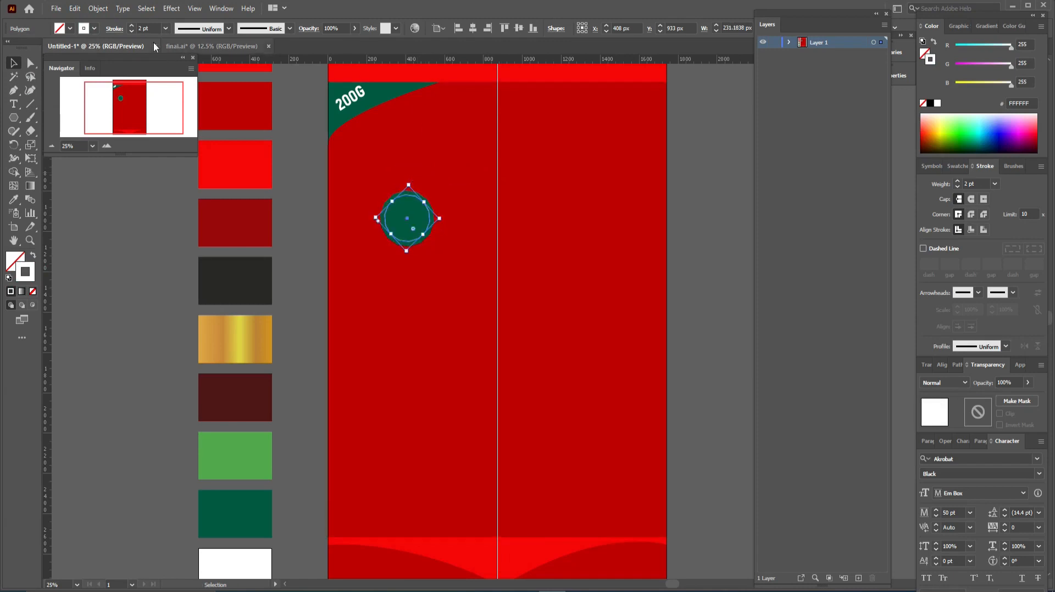
{"action": "left_click", "coordinate": [132, 26]}
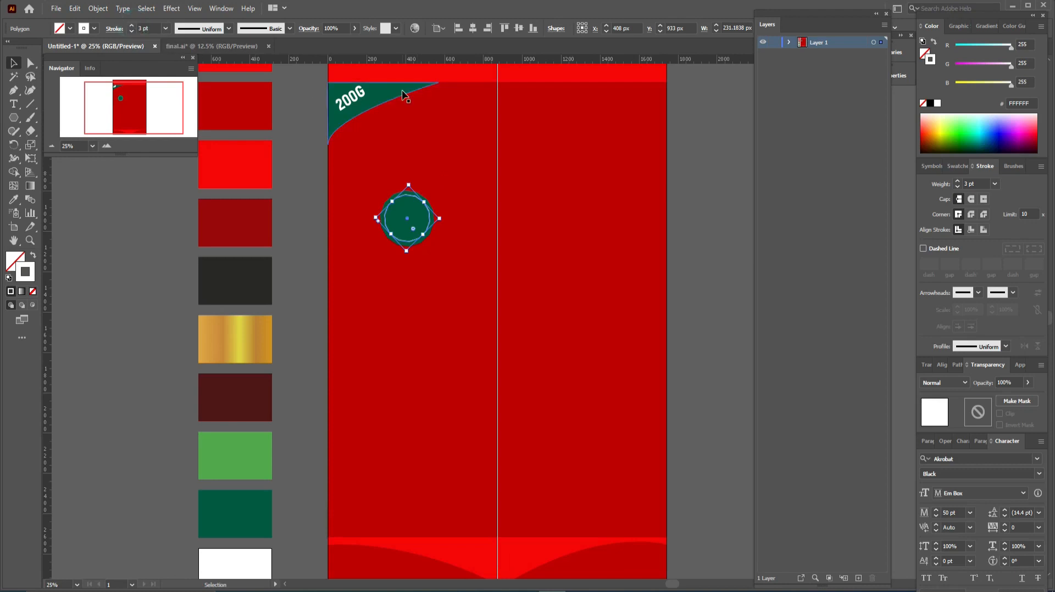
{"action": "left_click", "coordinate": [13, 104]}
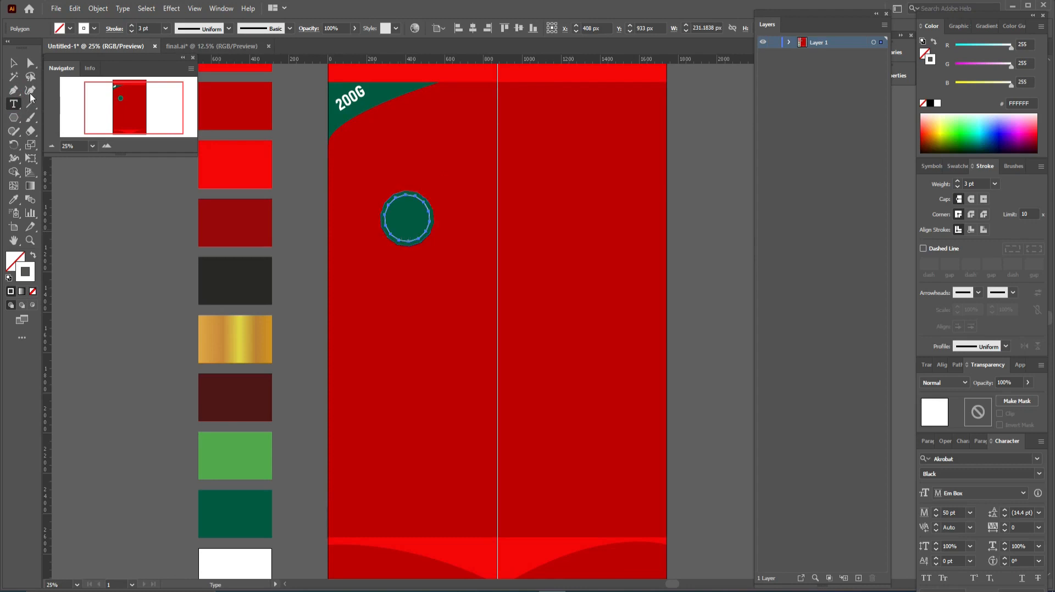
{"action": "left_click", "coordinate": [14, 63]}
{"action": "left_click", "coordinate": [476, 294]}
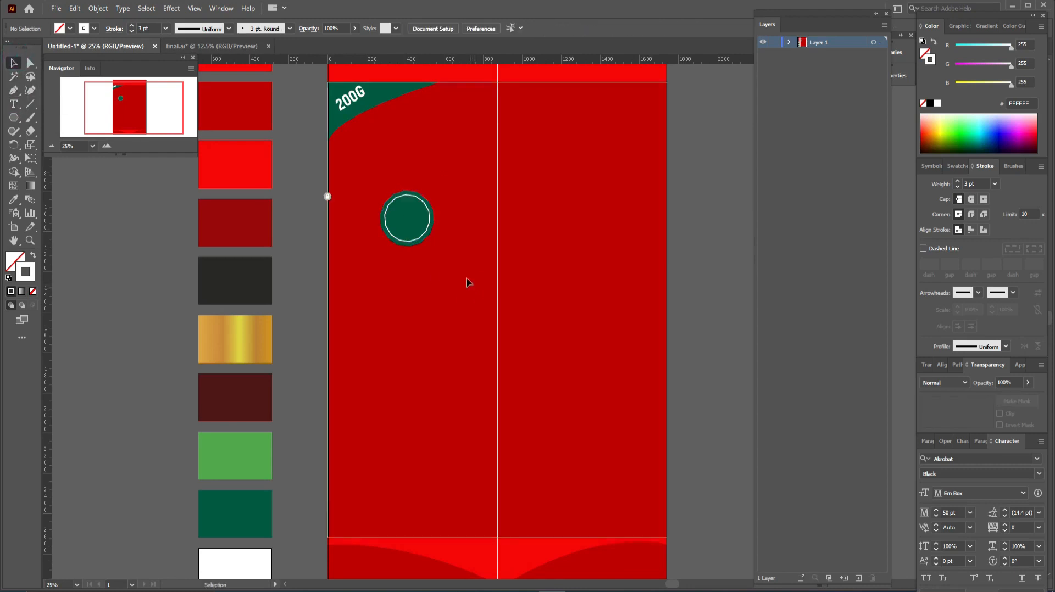
Add the text "BEST QUALITY" on the green polygon badge
{"action": "left_click", "coordinate": [13, 104]}
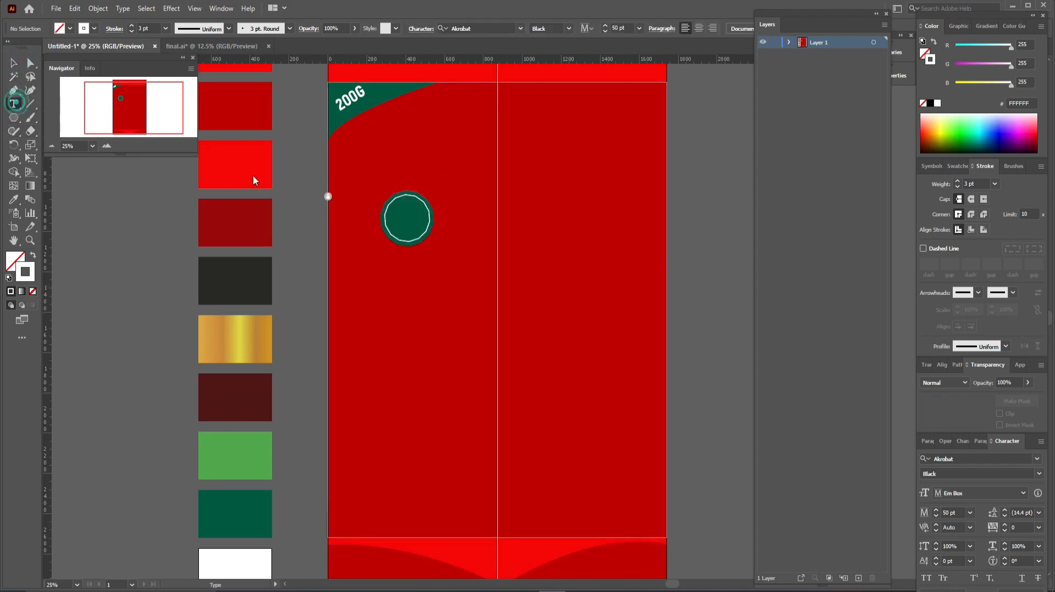
{"action": "left_click", "coordinate": [400, 218]}
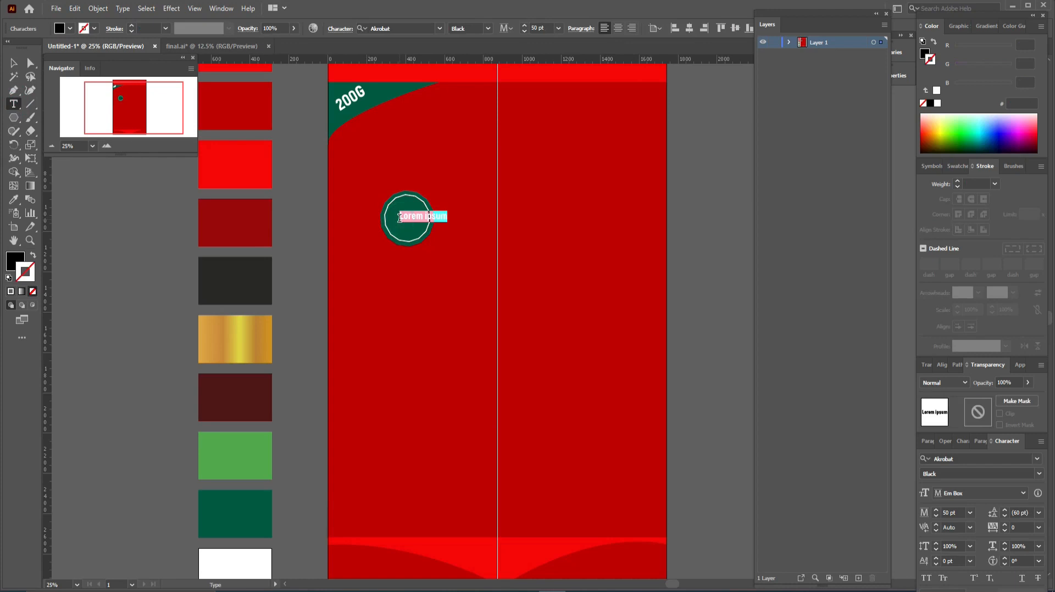
{"action": "type", "text": "BEST QUALITY"}
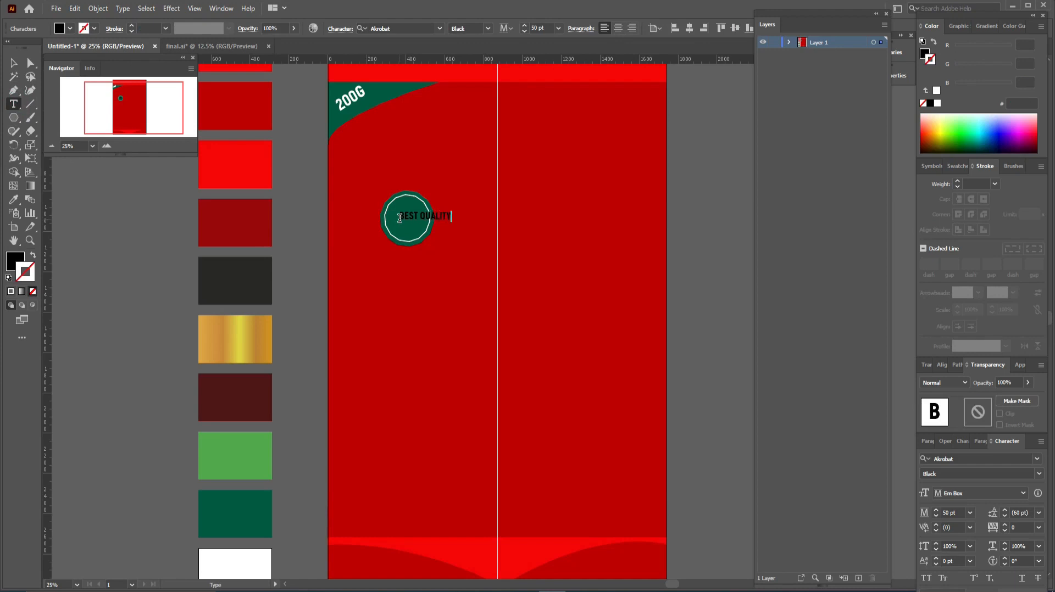
{"action": "key", "text": "Escape"}
Fill the BEST QUALITY text with white and move it left over the green badge
{"action": "left_click", "coordinate": [13, 62]}
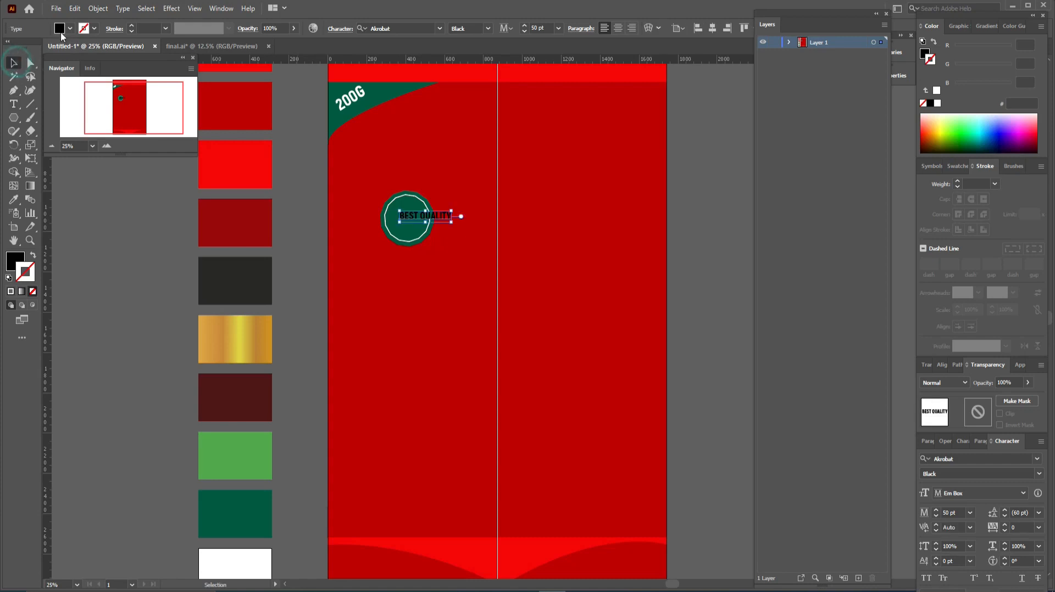
{"action": "left_click", "coordinate": [70, 29]}
{"action": "left_click", "coordinate": [23, 48]}
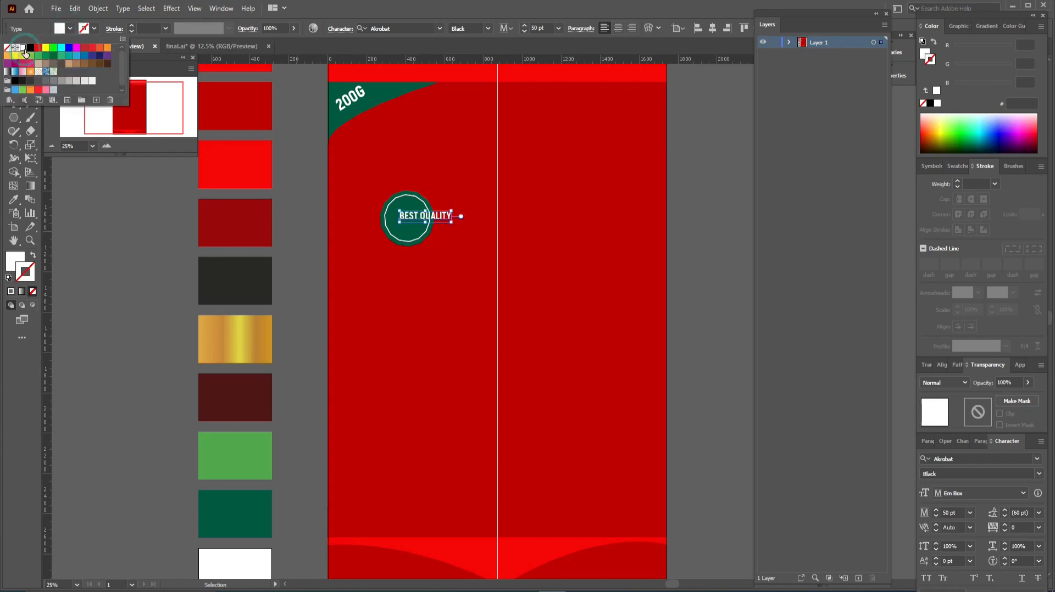
{"action": "left_click", "coordinate": [152, 200]}
{"action": "left_click_drag", "start_coordinate": [439, 216], "coordinate": [426, 217]}
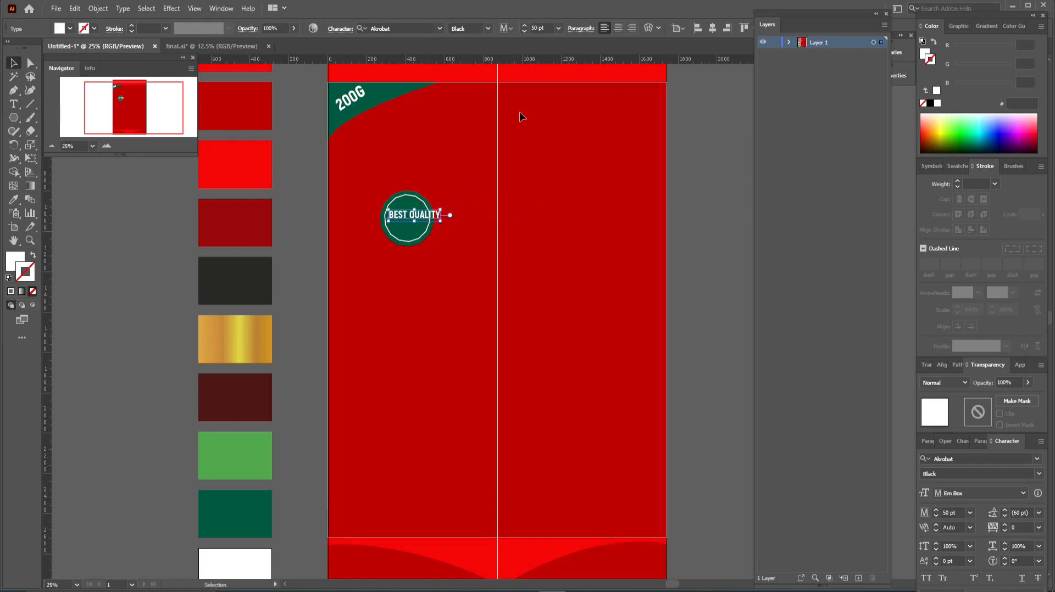
Reduce the BEST QUALITY text to 38 pt inside the badge and tilt it slightly so its right end rises
{"action": "left_click", "coordinate": [536, 28]}
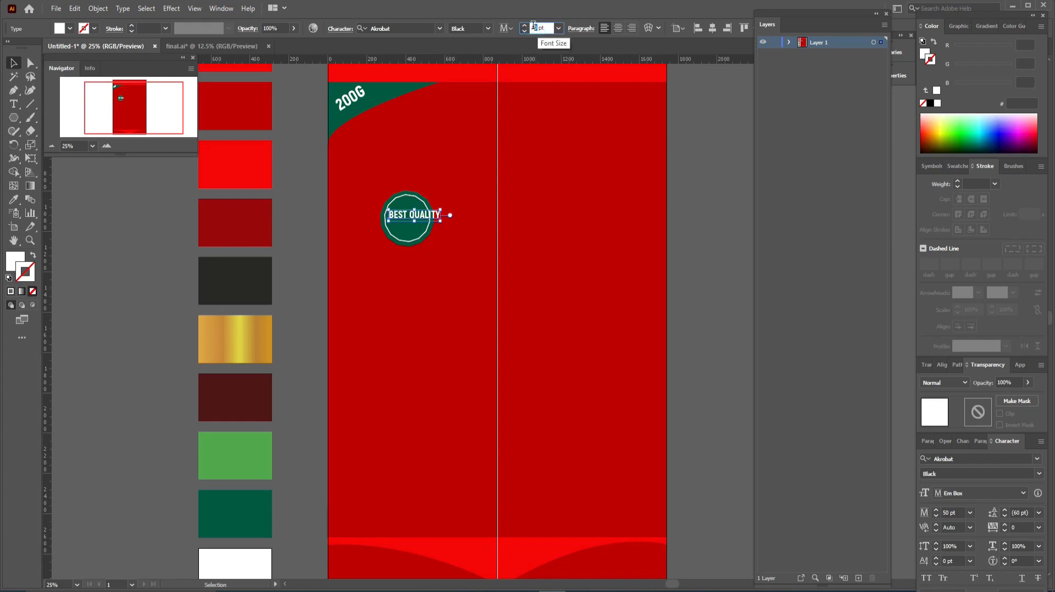
{"action": "type", "text": "40"}
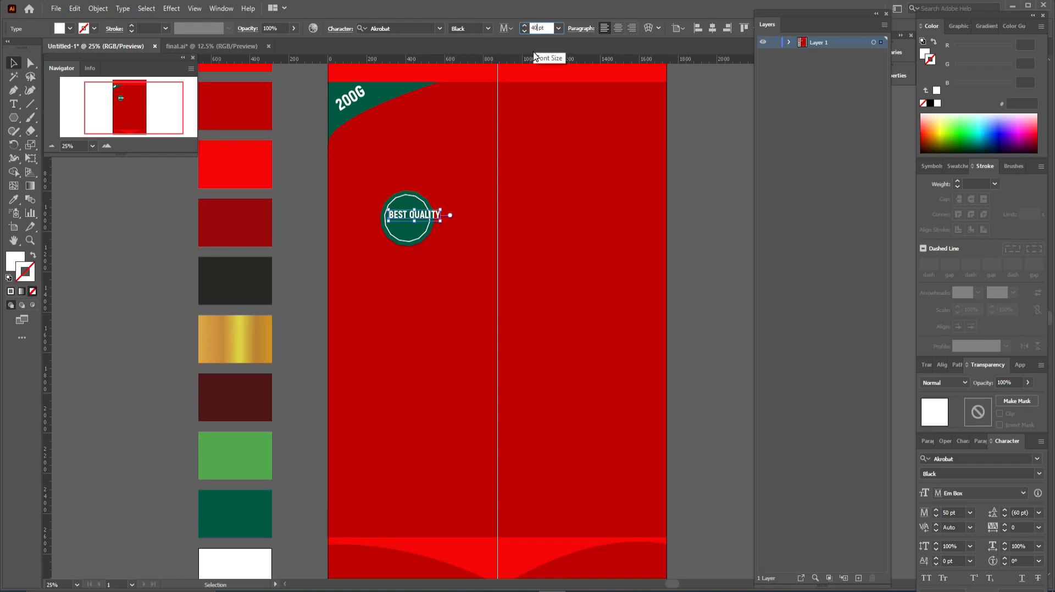
{"action": "left_click", "coordinate": [535, 50]}
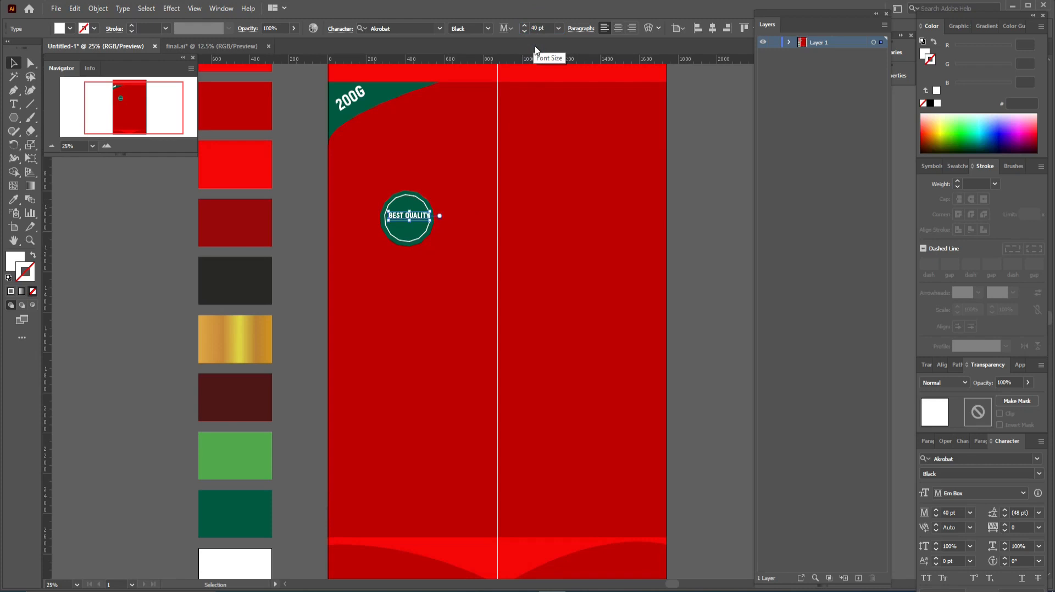
{"action": "left_click_drag", "start_coordinate": [413, 218], "coordinate": [412, 222]}
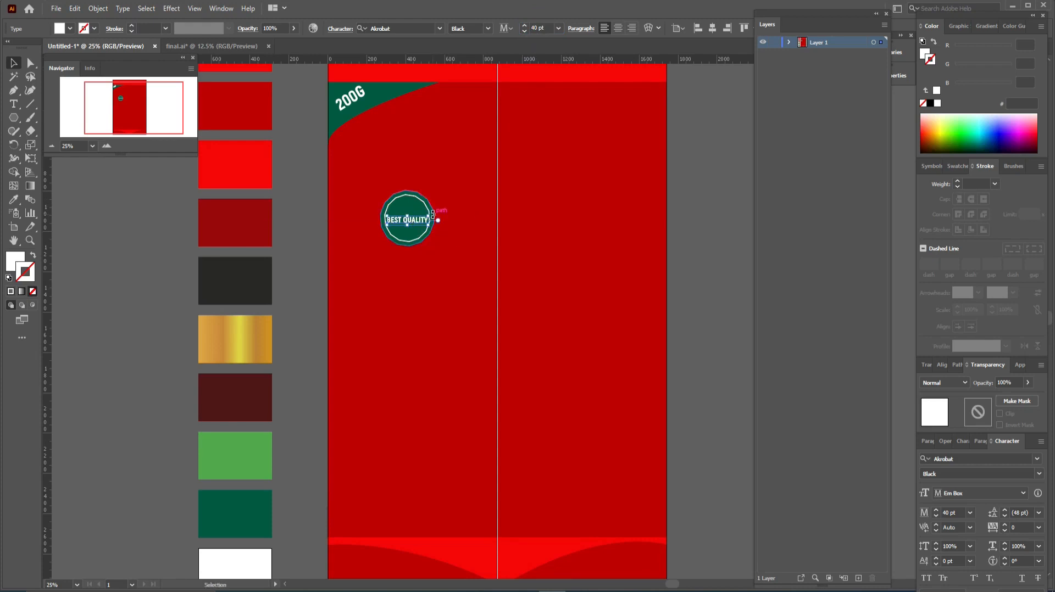
{"action": "left_click", "coordinate": [524, 31]}
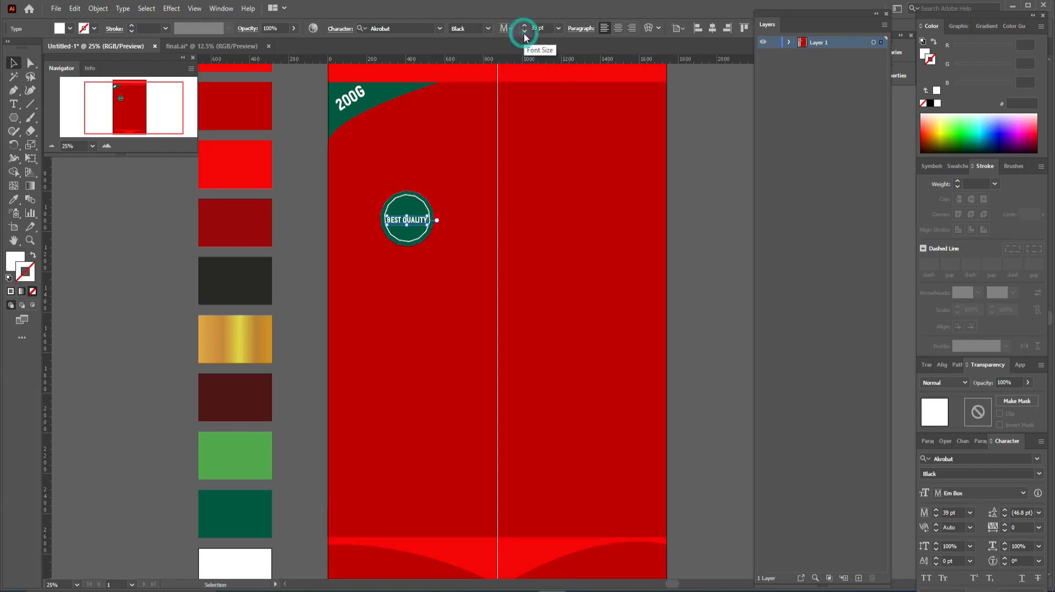
{"action": "left_click", "coordinate": [524, 32]}
{"action": "left_click_drag", "start_coordinate": [429, 210], "coordinate": [434, 206]}
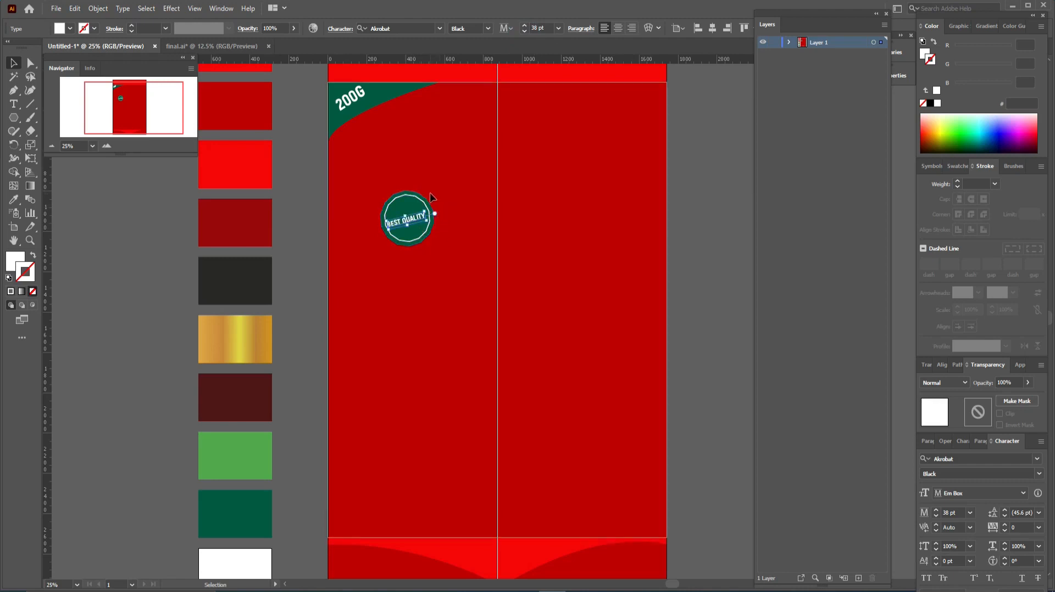
Group the two badge polygons and align the group and the BEST QUALITY text on their horizontal and vertical centres
{"action": "left_click", "coordinate": [418, 207], "text": "shift"}
{"action": "right_click", "coordinate": [419, 207]}
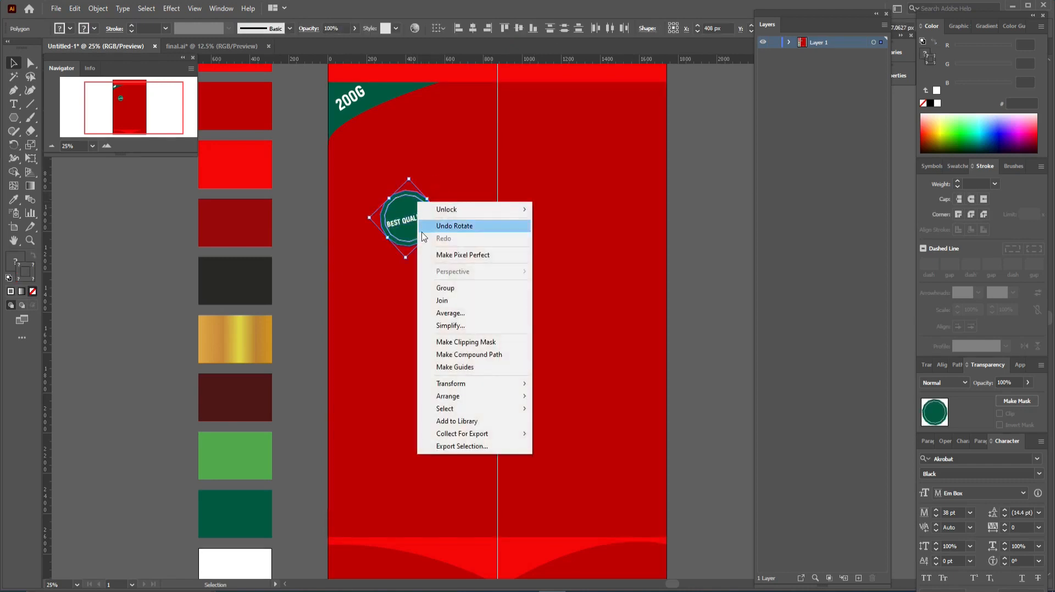
{"action": "left_click", "coordinate": [445, 289]}
{"action": "left_click_drag", "start_coordinate": [445, 196], "coordinate": [396, 239]}
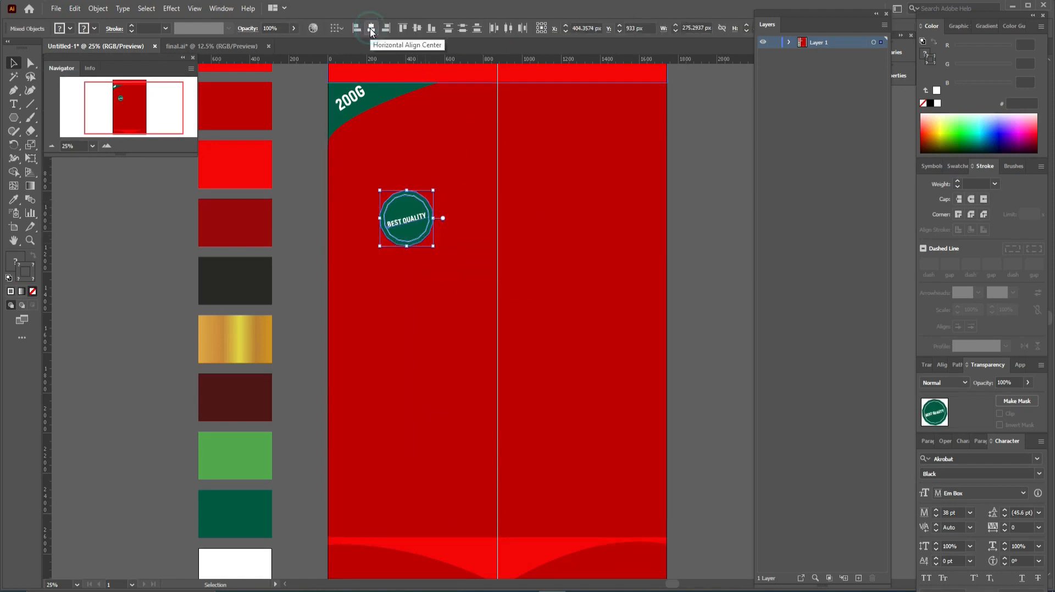
{"action": "left_click", "coordinate": [417, 28]}
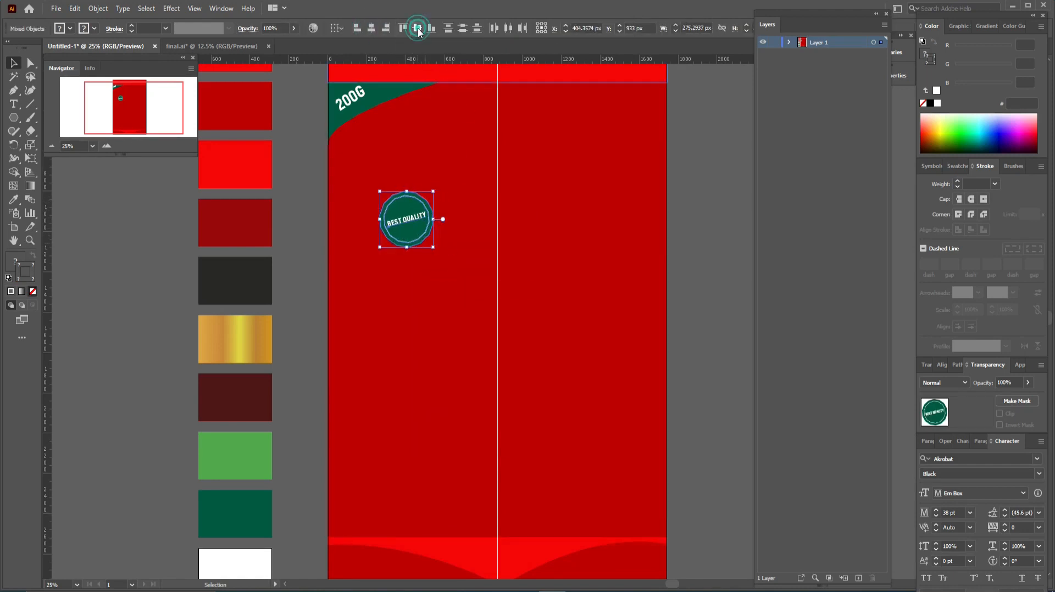
{"action": "left_click", "coordinate": [451, 212]}
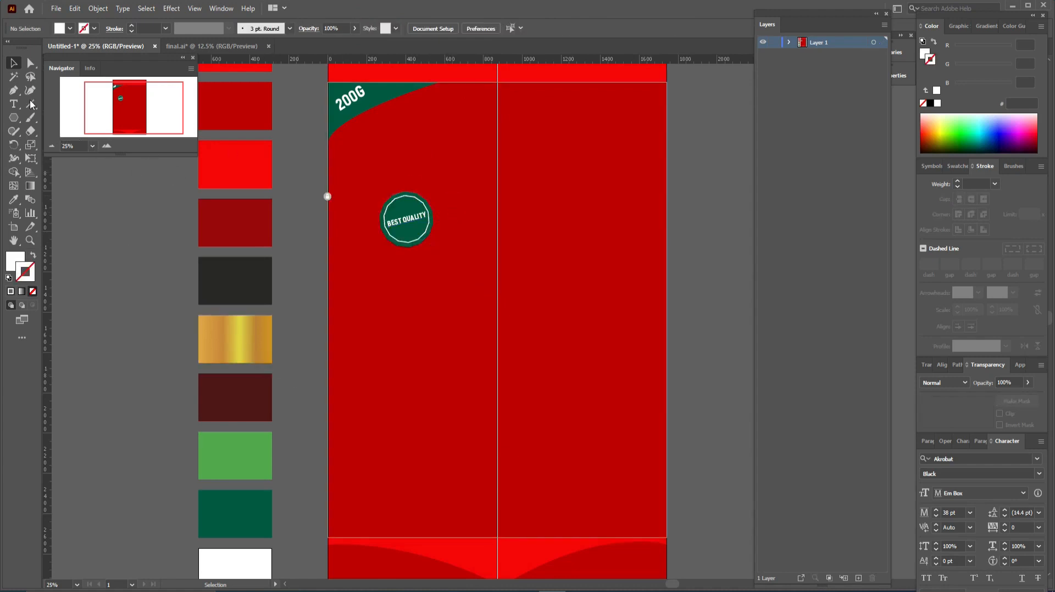
Draw an octagon about 281 px wide to the right of the centre guide, roughly level with the BEST QUALITY badge
{"action": "left_click", "coordinate": [14, 117]}
{"action": "left_click_drag", "start_coordinate": [577, 209], "coordinate": [605, 221]}
{"action": "key", "text": "Down"}
{"action": "key", "text": "Down"}
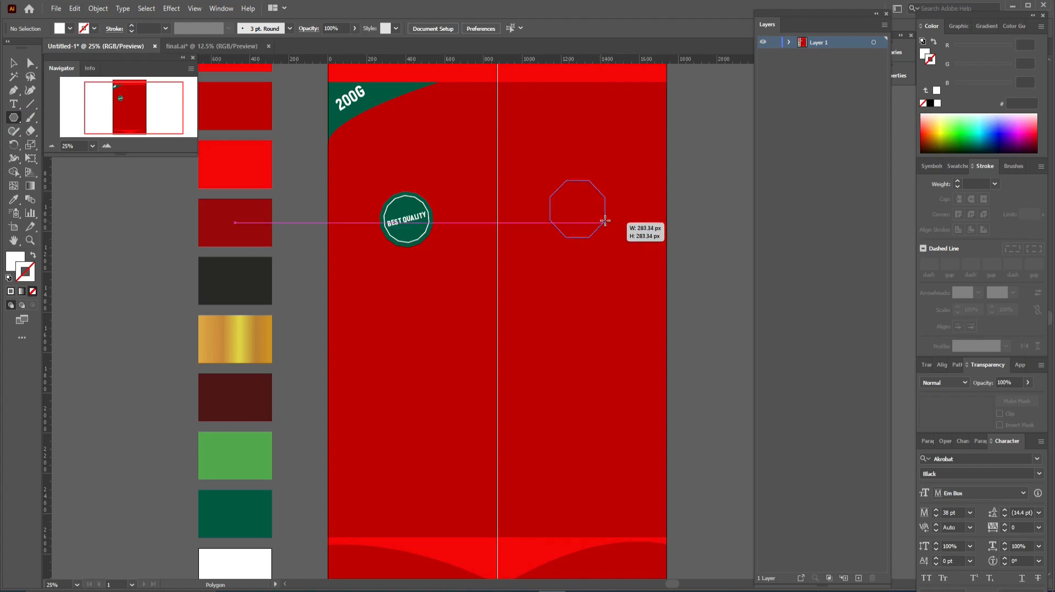
{"action": "left_click_drag", "start_coordinate": [604, 221], "coordinate": [605, 221]}
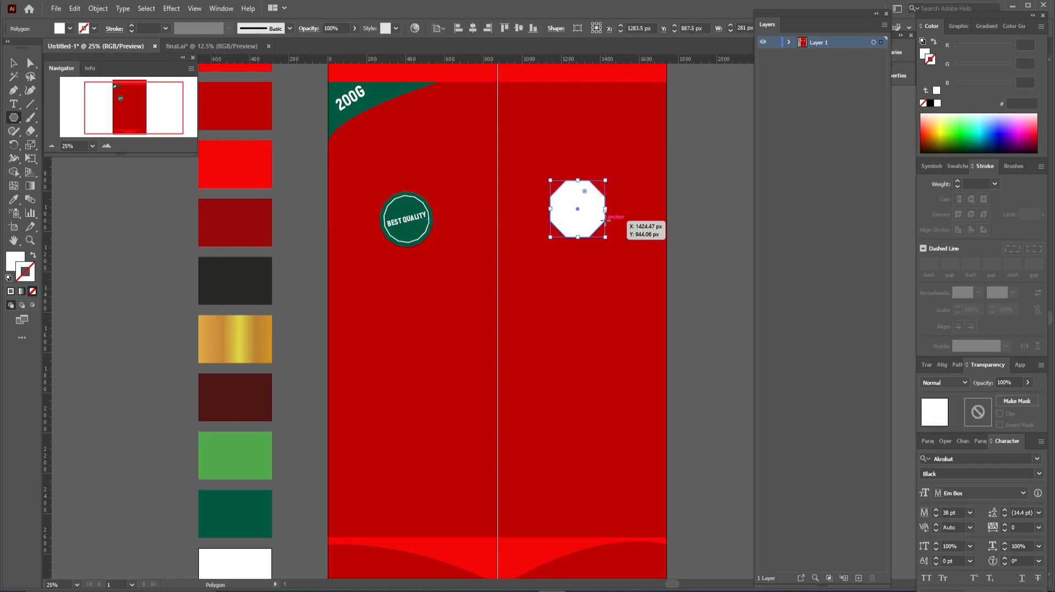
Fill the octagon with the dark green sampled from the swatch palette
{"action": "left_click", "coordinate": [14, 200]}
{"action": "left_click", "coordinate": [251, 506]}
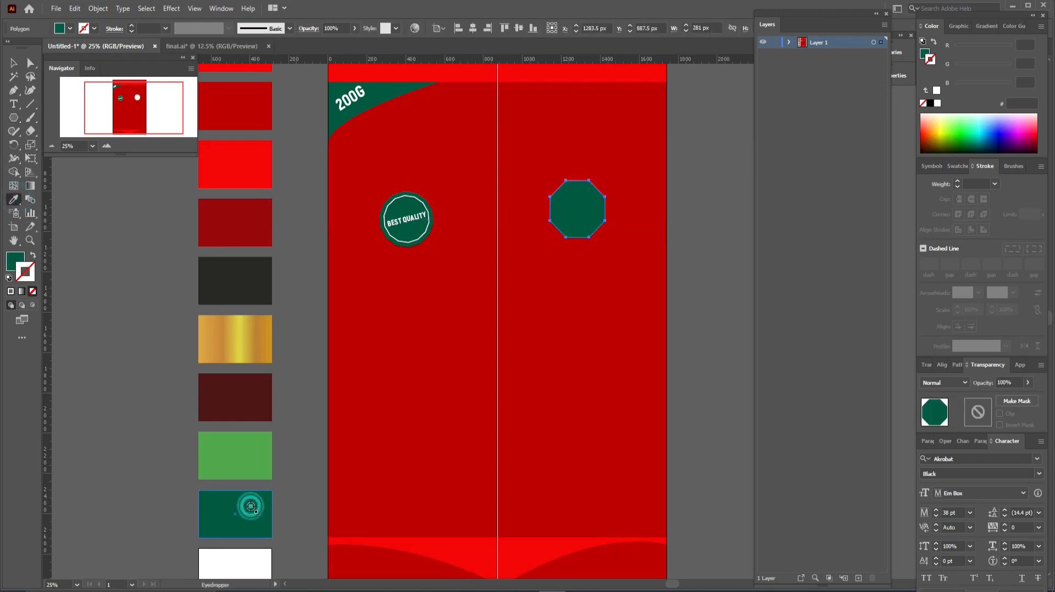
{"action": "left_click", "coordinate": [13, 65]}
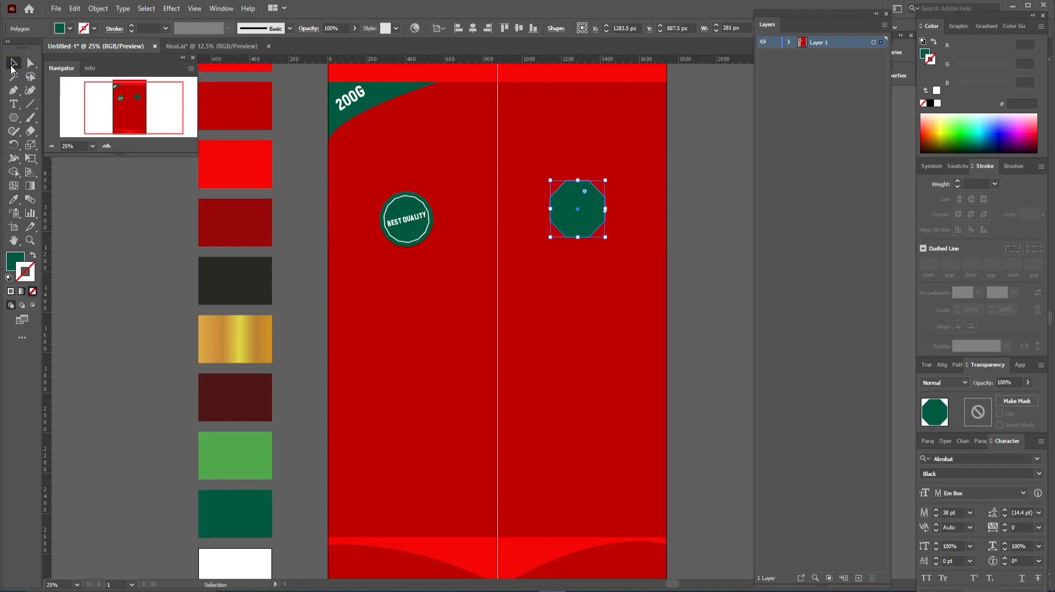
Try the palette's light green as the octagon's fill with a dark green 006837 stroke
{"action": "left_click", "coordinate": [14, 199]}
{"action": "left_click", "coordinate": [248, 452]}
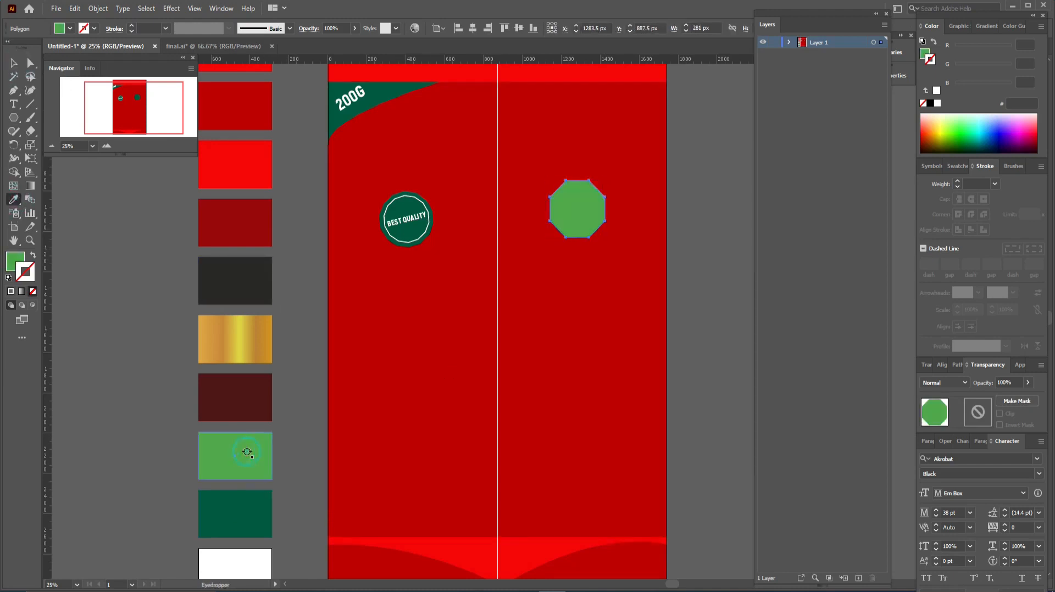
{"action": "key", "text": "v"}
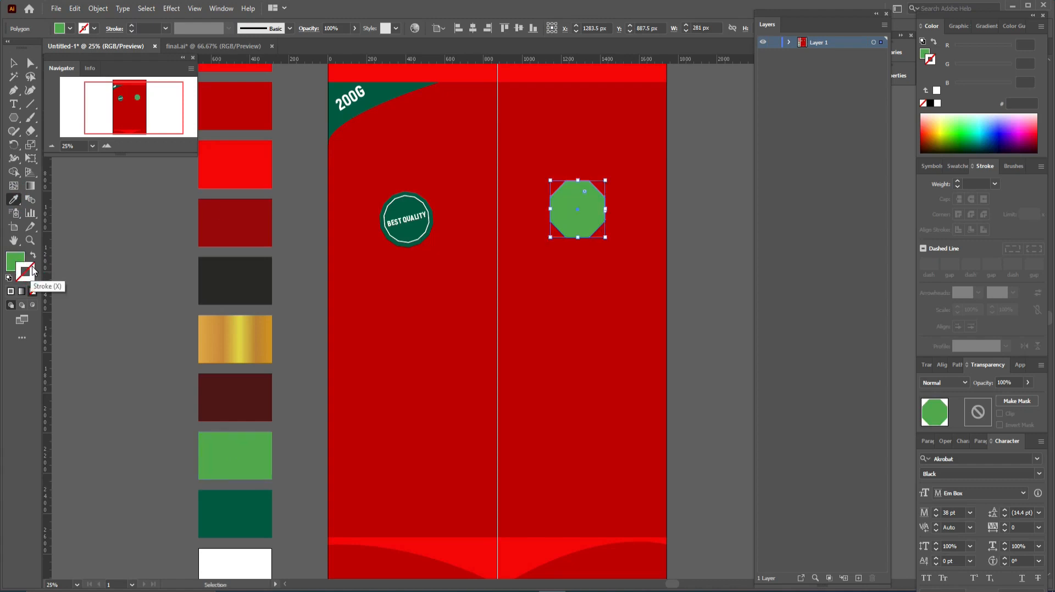
{"action": "left_click", "coordinate": [94, 28]}
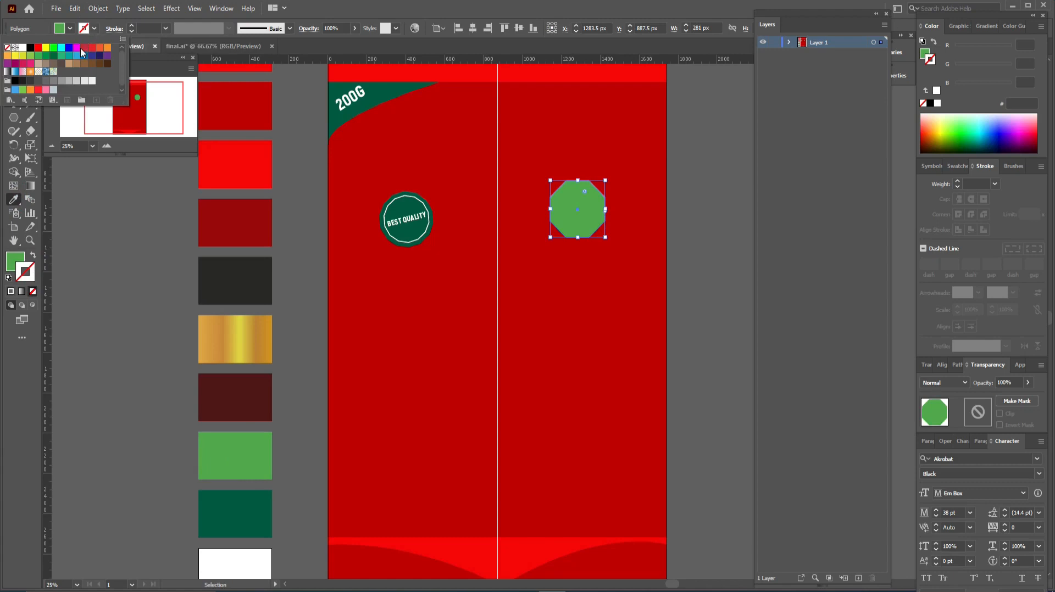
{"action": "left_click", "coordinate": [54, 58]}
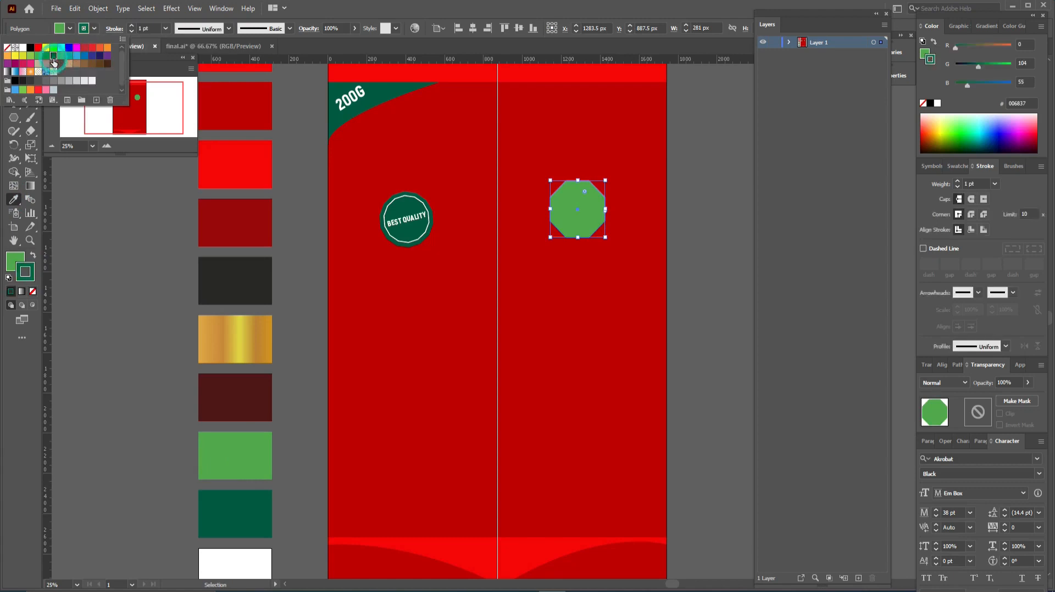
Draw a rectangle about 282 by 78 px as a horizontal band across the middle of the octagon
{"action": "left_click", "coordinate": [14, 117]}
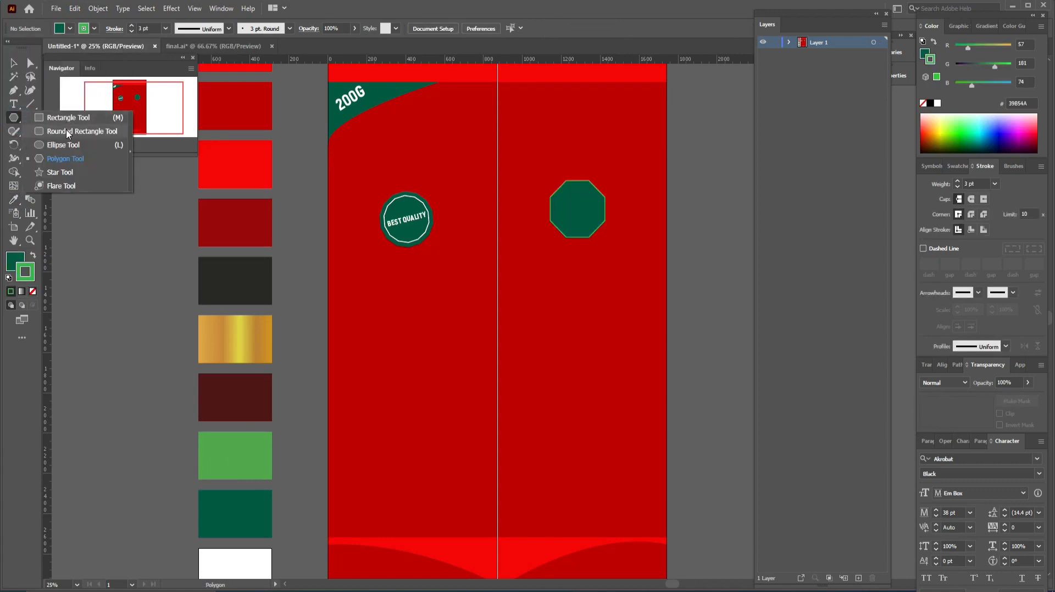
{"action": "left_click", "coordinate": [67, 117]}
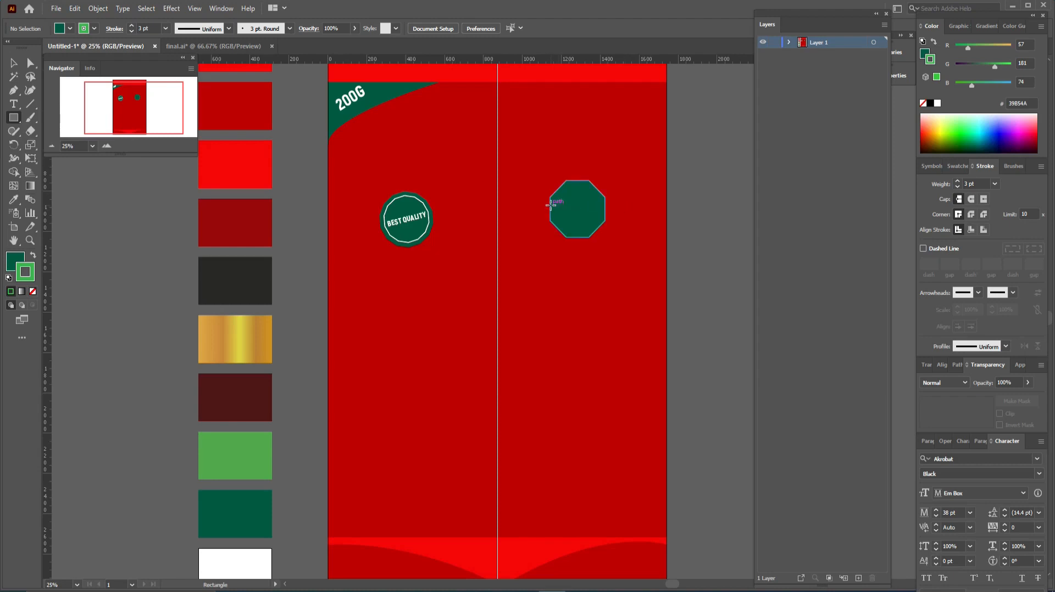
{"action": "left_click_drag", "start_coordinate": [550, 205], "coordinate": [605, 218]}
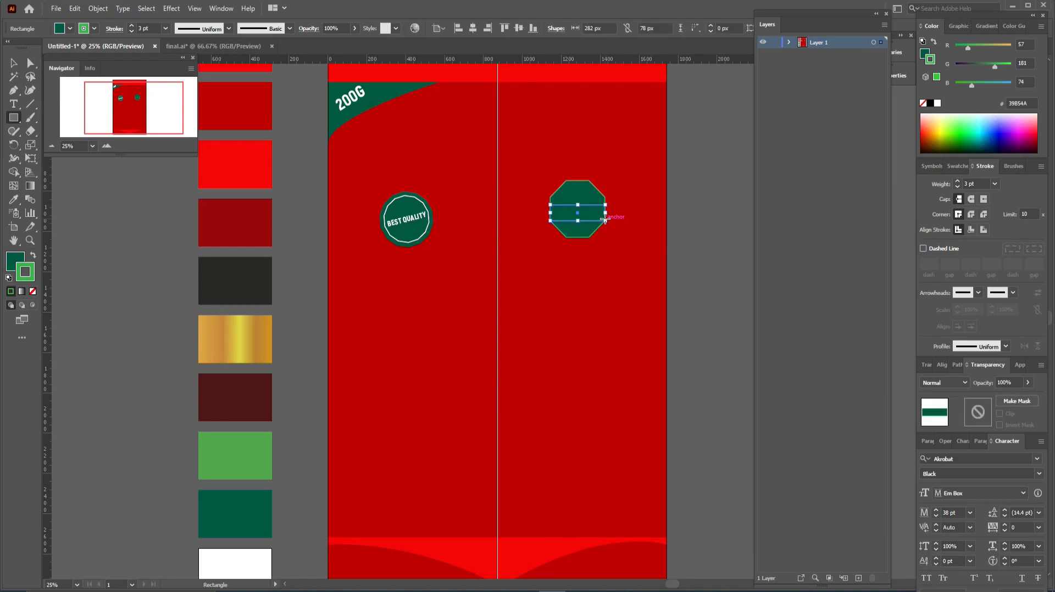
Swap the band's fill and stroke colours so it is filled light green, and remove its stroke
{"action": "key", "text": "i"}
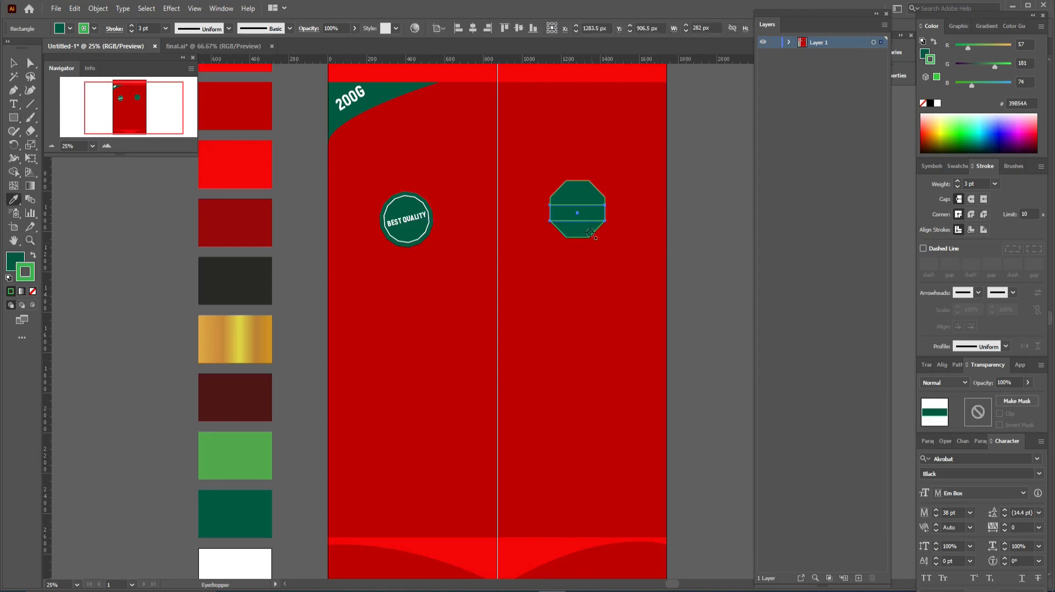
{"action": "left_click", "coordinate": [33, 255]}
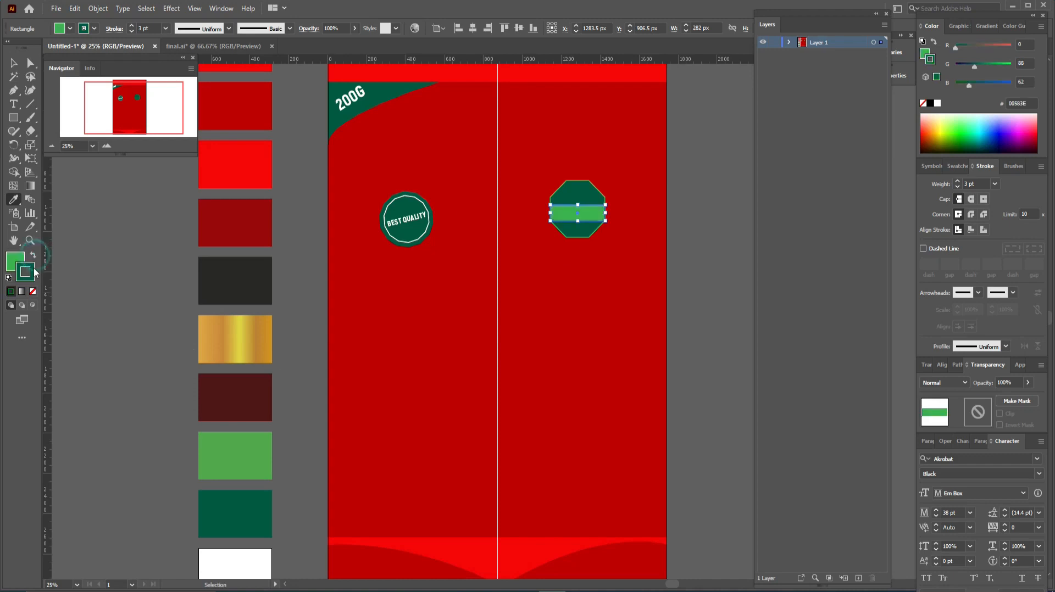
{"action": "left_click", "coordinate": [33, 291]}
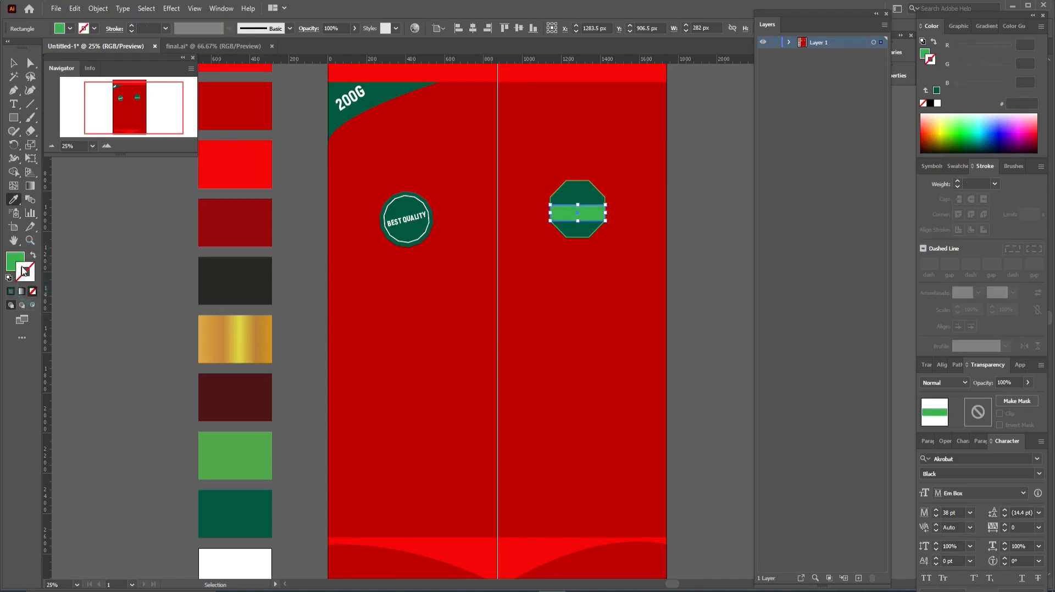
Centre the light green band vertically on the octagon
{"action": "left_click", "coordinate": [15, 261]}
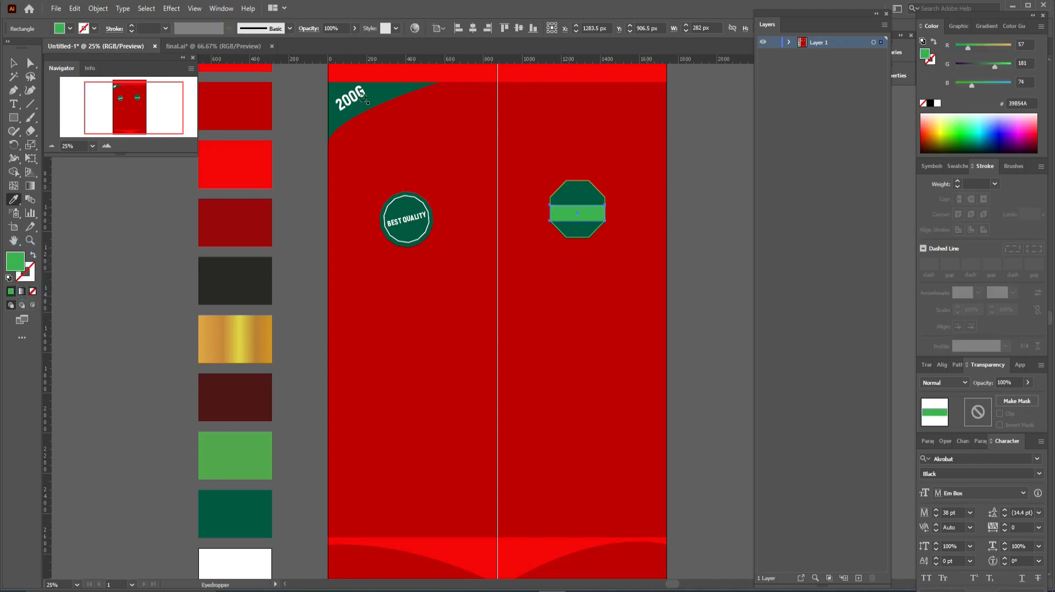
{"action": "key", "text": "v"}
{"action": "left_click_drag", "start_coordinate": [621, 192], "coordinate": [577, 226]}
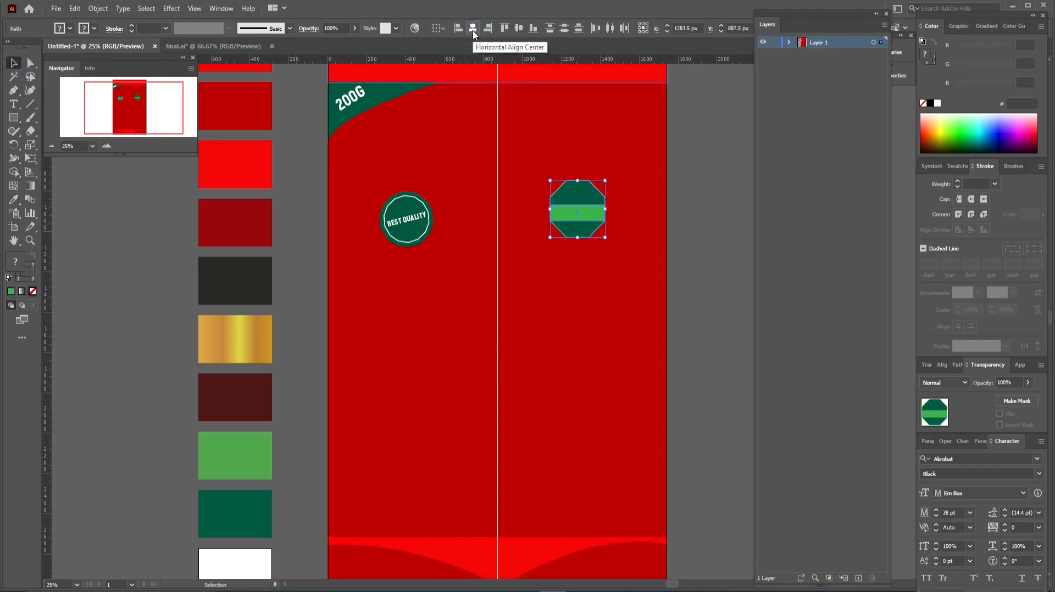
{"action": "left_click", "coordinate": [518, 28]}
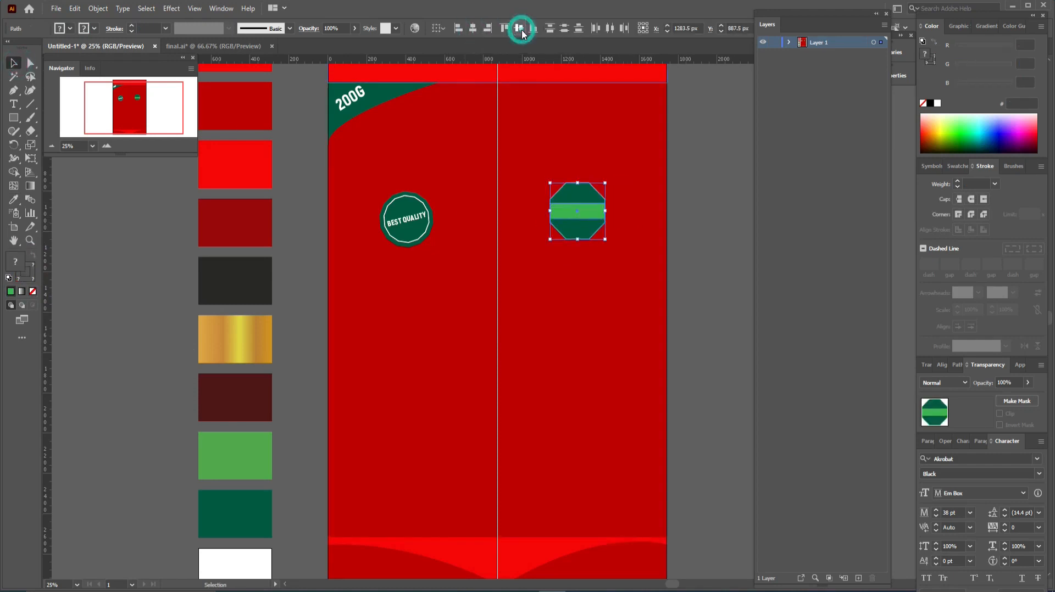
{"action": "left_click", "coordinate": [626, 225]}
Widen the light green band symmetrically to 319 px so it overhangs both sides of the octagon
{"action": "left_click", "coordinate": [603, 212]}
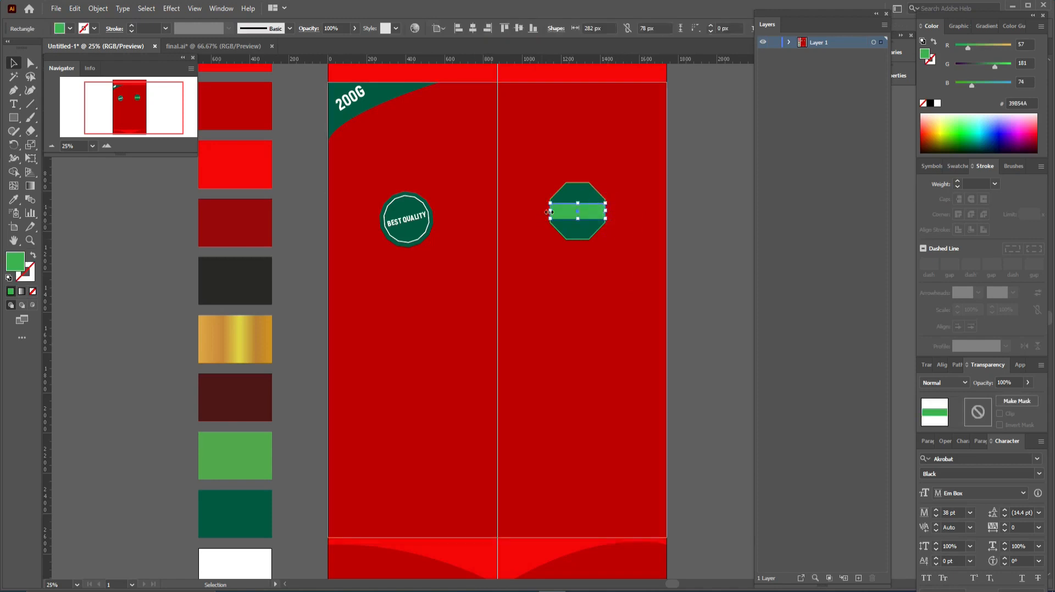
{"action": "left_click_drag", "start_coordinate": [549, 212], "coordinate": [609, 210]}
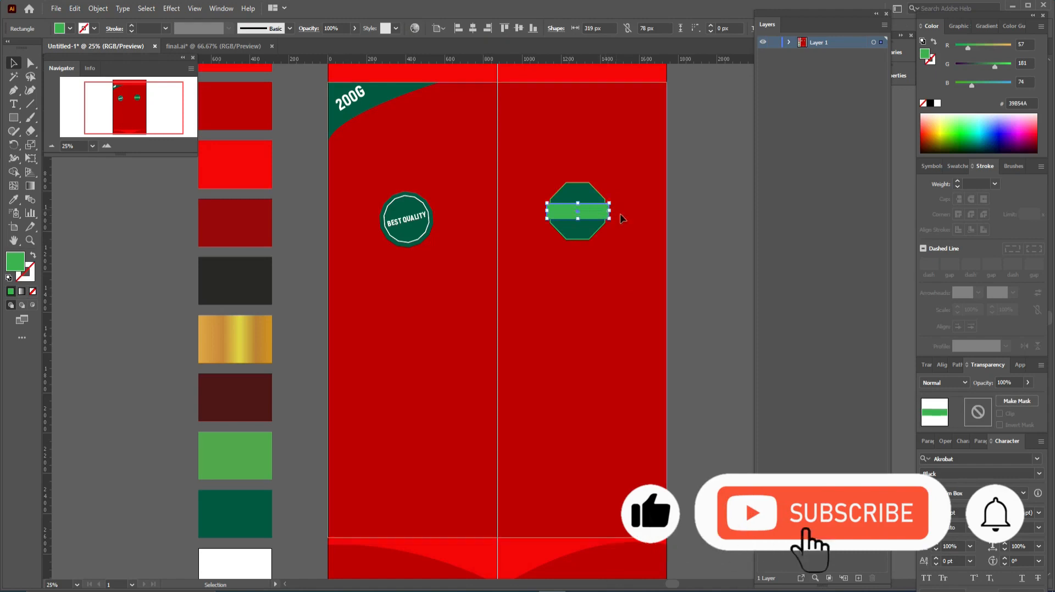
{"action": "left_click", "coordinate": [630, 215]}
Draw a small triangular fold between the band's upper left corner and the octagon's left edge with the Pen tool
{"action": "key", "text": "ctrl+plus"}
{"action": "key", "text": "ctrl+plus"}
{"action": "key", "text": "ctrl+plus"}
{"action": "key", "text": "ctrl+plus"}
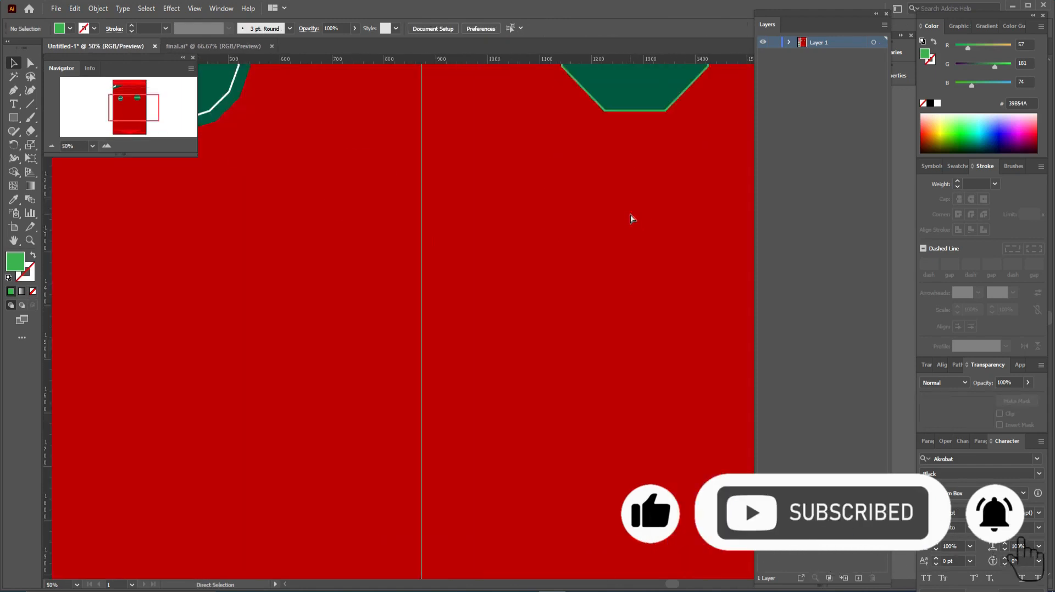
{"action": "key", "text": "space"}
{"action": "left_click_drag", "start_coordinate": [633, 139], "coordinate": [468, 523]}
{"action": "left_click_drag", "start_coordinate": [546, 332], "coordinate": [499, 513]}
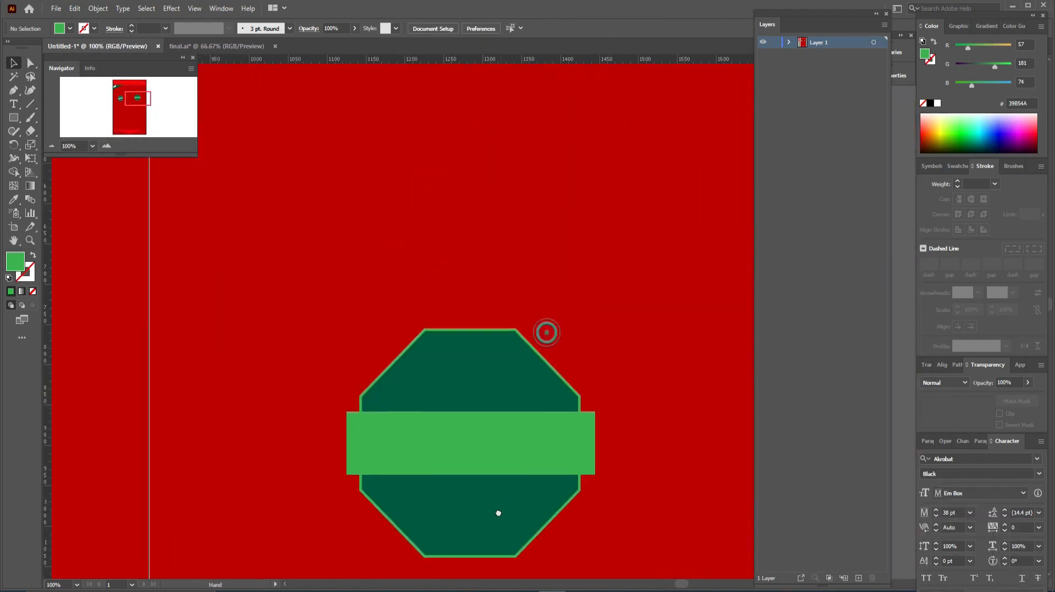
{"action": "left_click", "coordinate": [12, 89]}
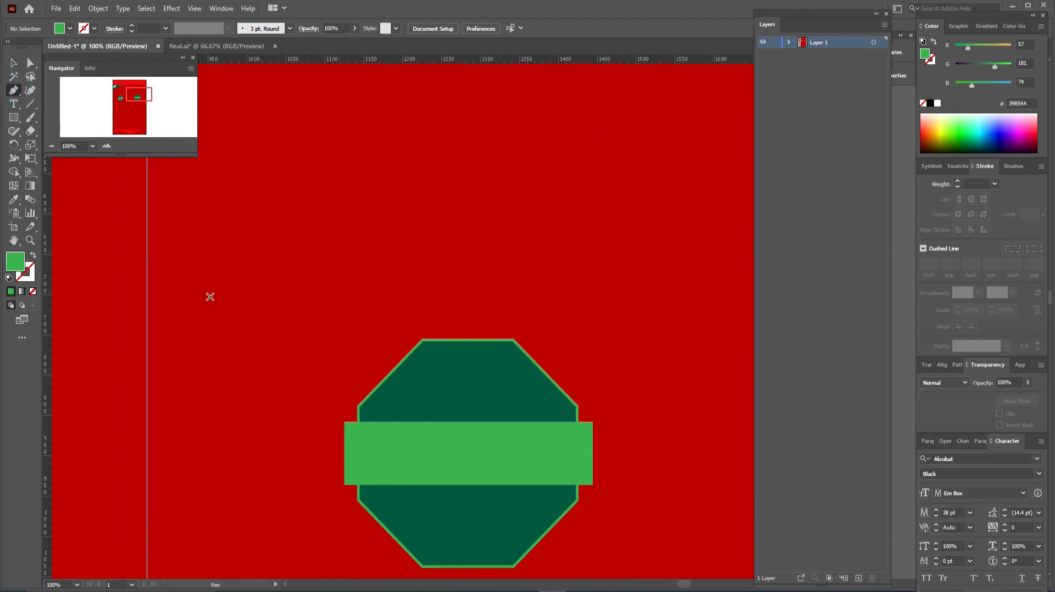
{"action": "left_click", "coordinate": [344, 422]}
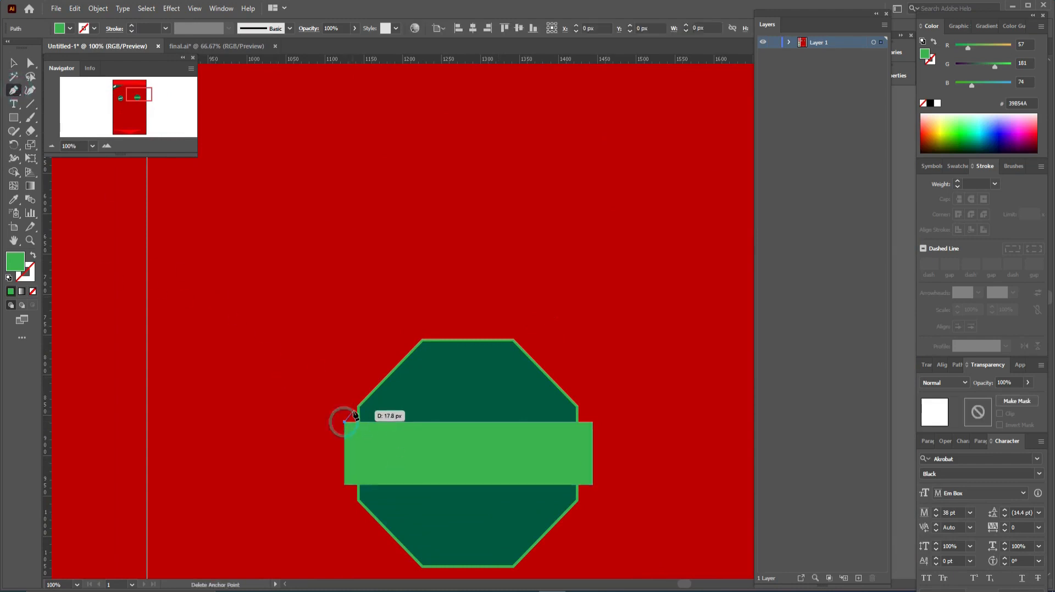
{"action": "left_click", "coordinate": [357, 407]}
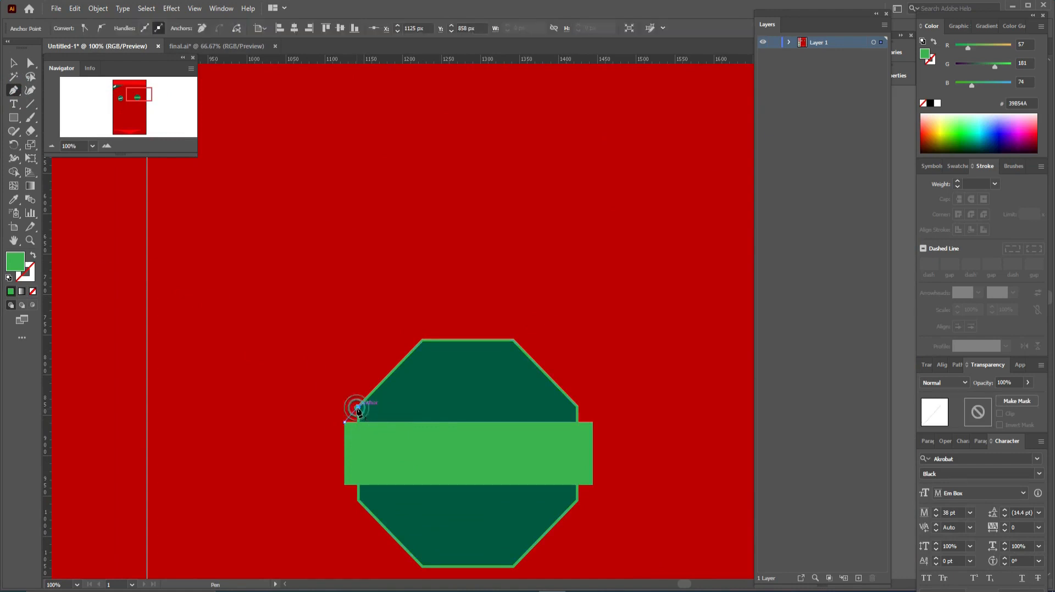
{"action": "left_click", "coordinate": [359, 429]}
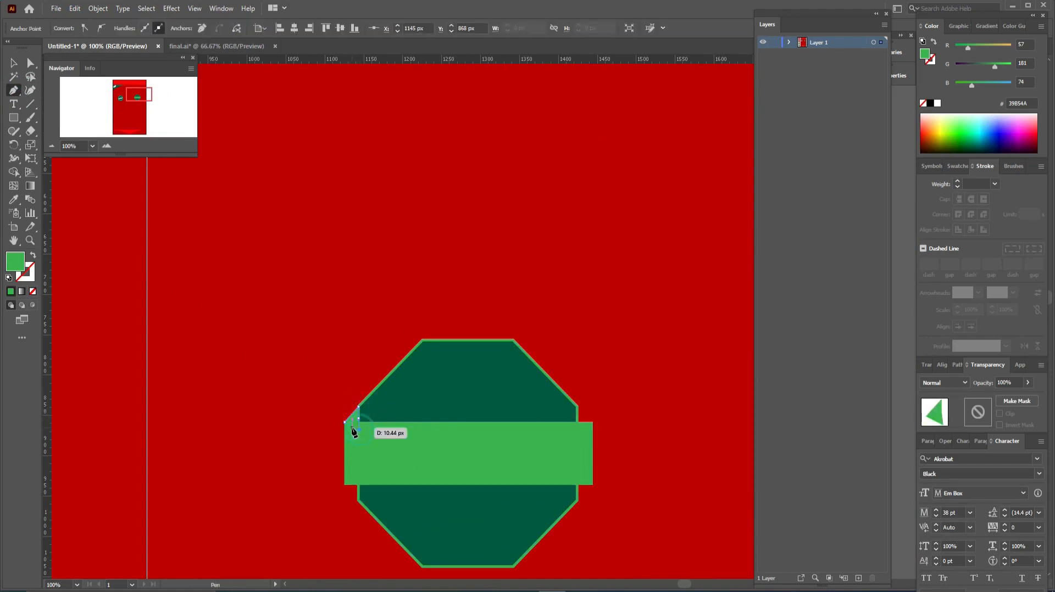
{"action": "left_click", "coordinate": [344, 422]}
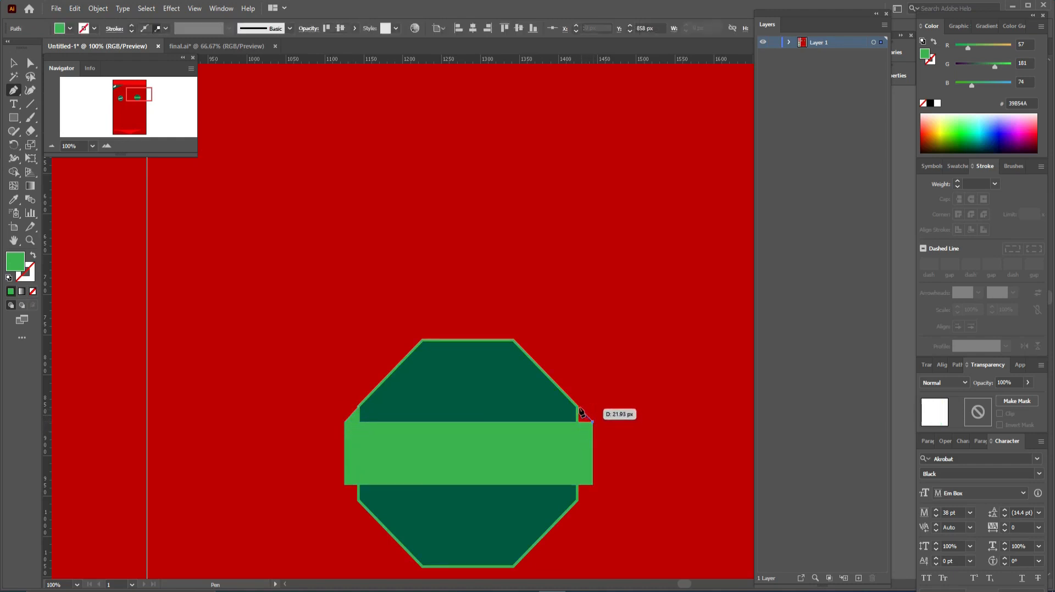
Draw a matching fold shape between the band's upper right corner and the octagon's right edge
{"action": "left_click_drag", "start_coordinate": [577, 408], "coordinate": [573, 414]}
{"action": "left_click", "coordinate": [572, 412]}
{"action": "left_click", "coordinate": [572, 426]}
{"action": "left_click", "coordinate": [583, 426]}
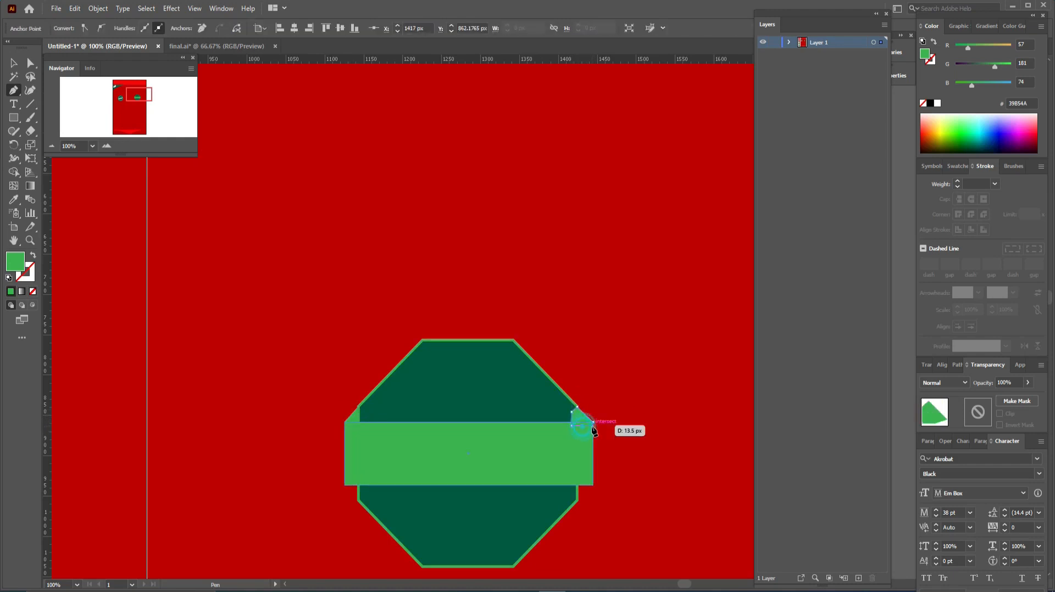
{"action": "left_click", "coordinate": [592, 423]}
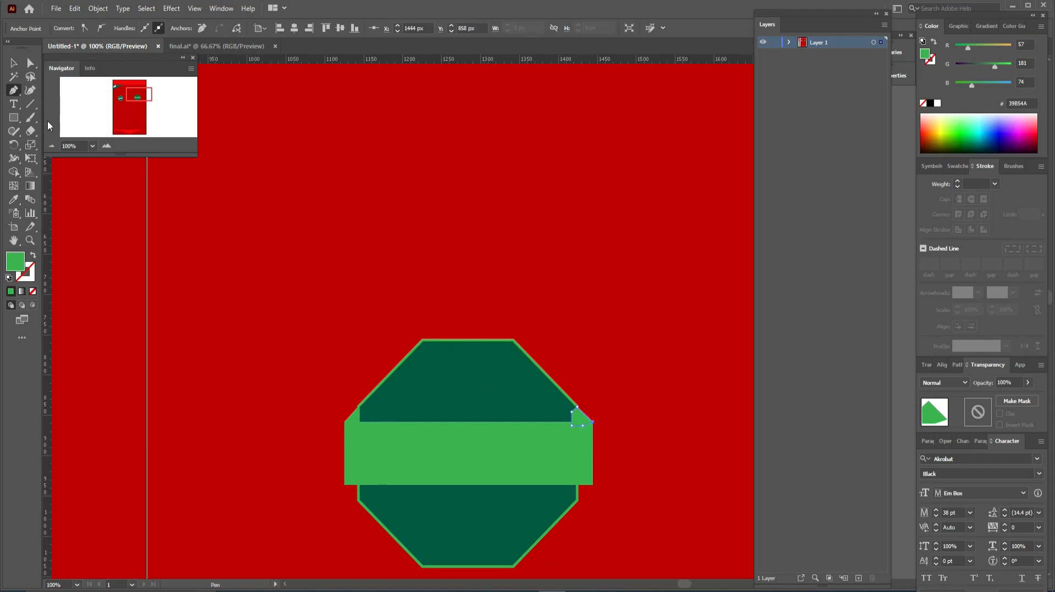
Fill the left fold with the dark green sampled from the octagon and remove its stroke
{"action": "key", "text": "v"}
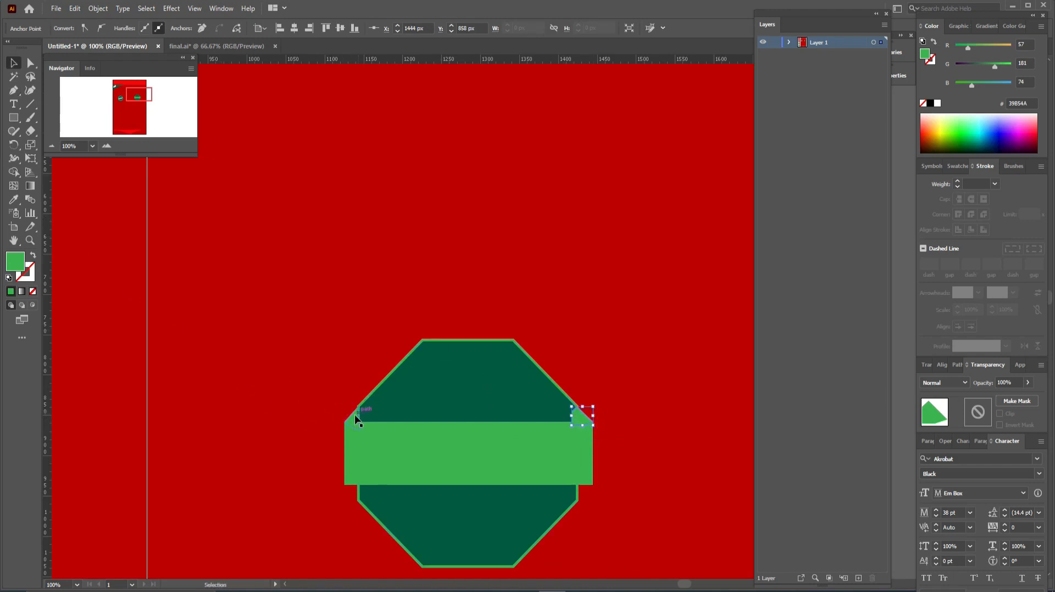
{"action": "left_click", "coordinate": [354, 414]}
{"action": "key", "text": "i"}
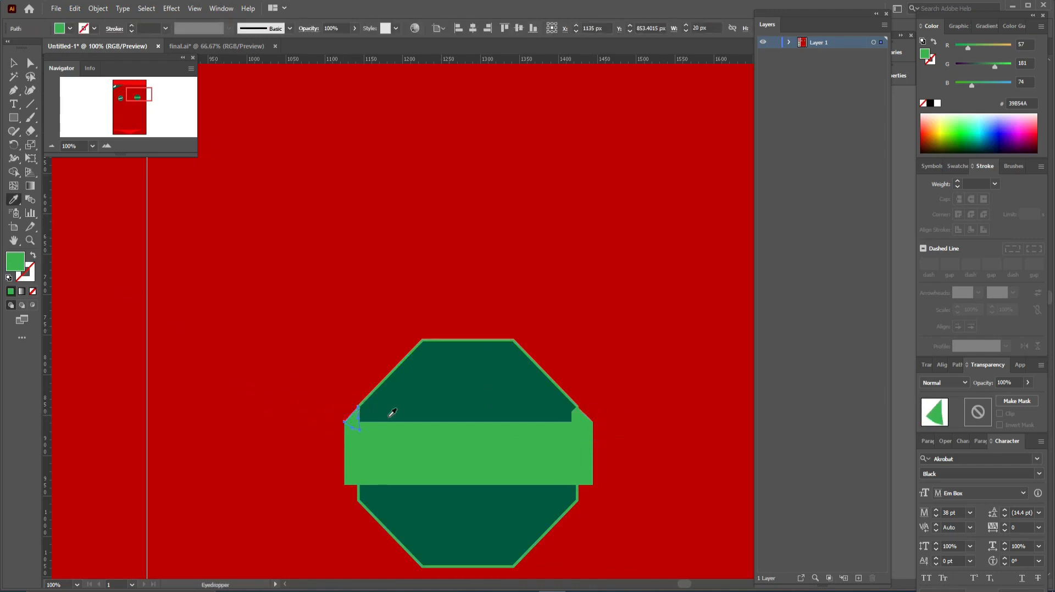
{"action": "left_click", "coordinate": [426, 411]}
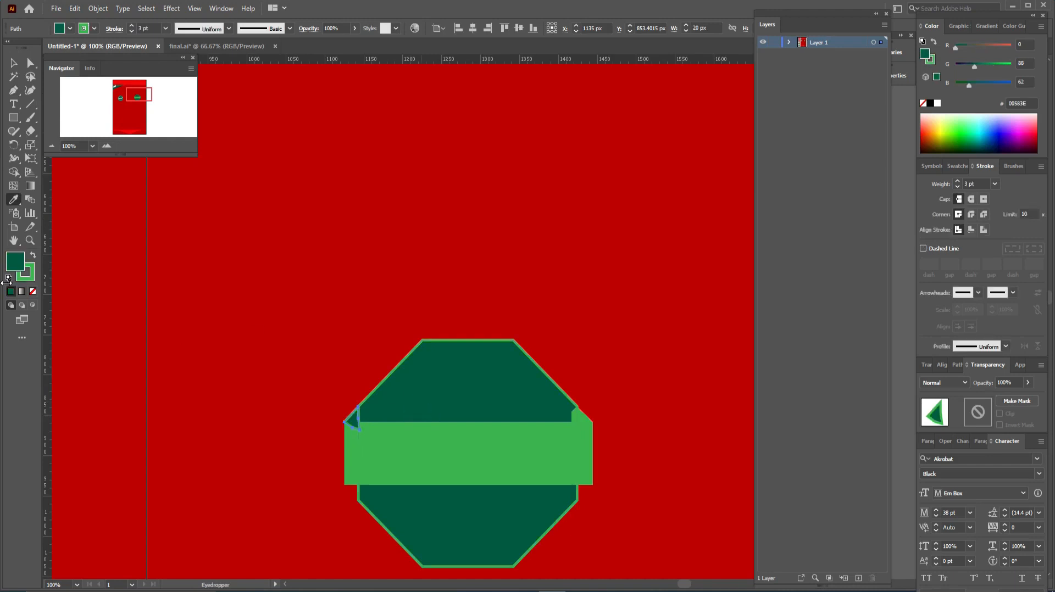
{"action": "left_click", "coordinate": [27, 278]}
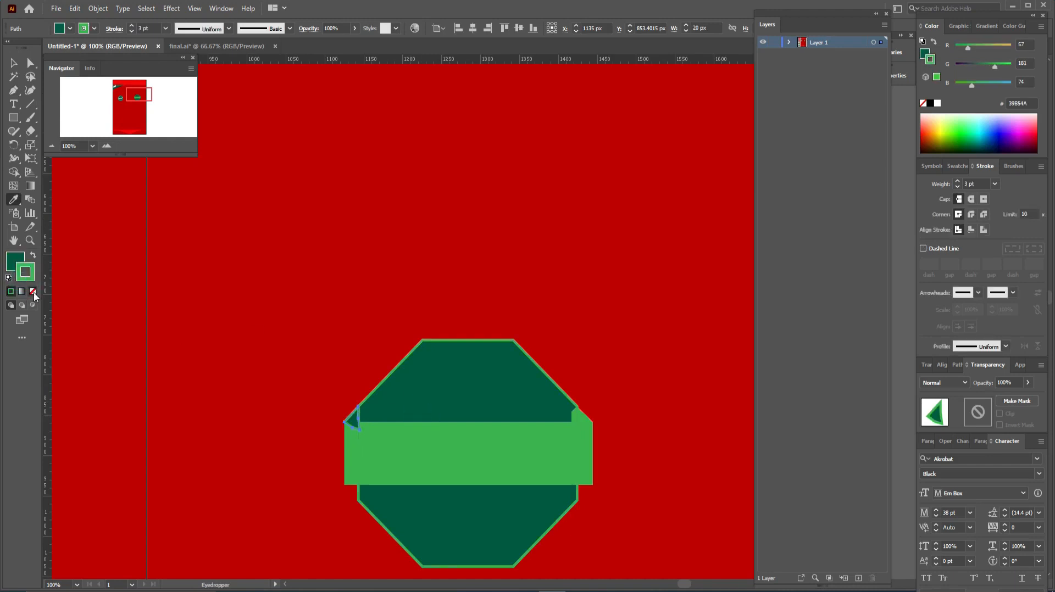
{"action": "left_click", "coordinate": [33, 292]}
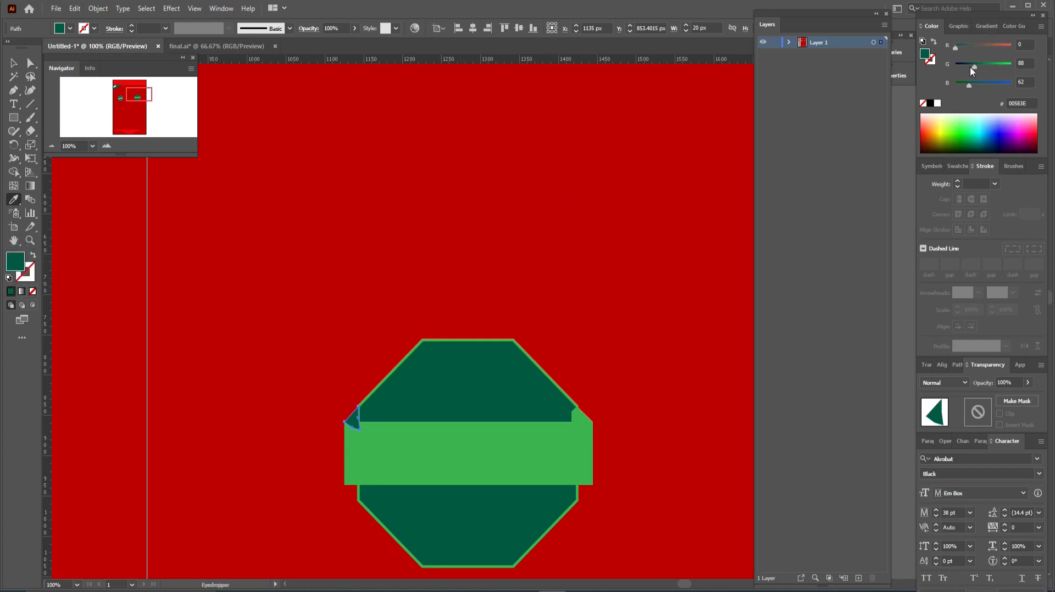
Darken the left fold's fill by setting its green value to 56 and blue value to 27
{"action": "left_click_drag", "start_coordinate": [974, 65], "coordinate": [967, 66]}
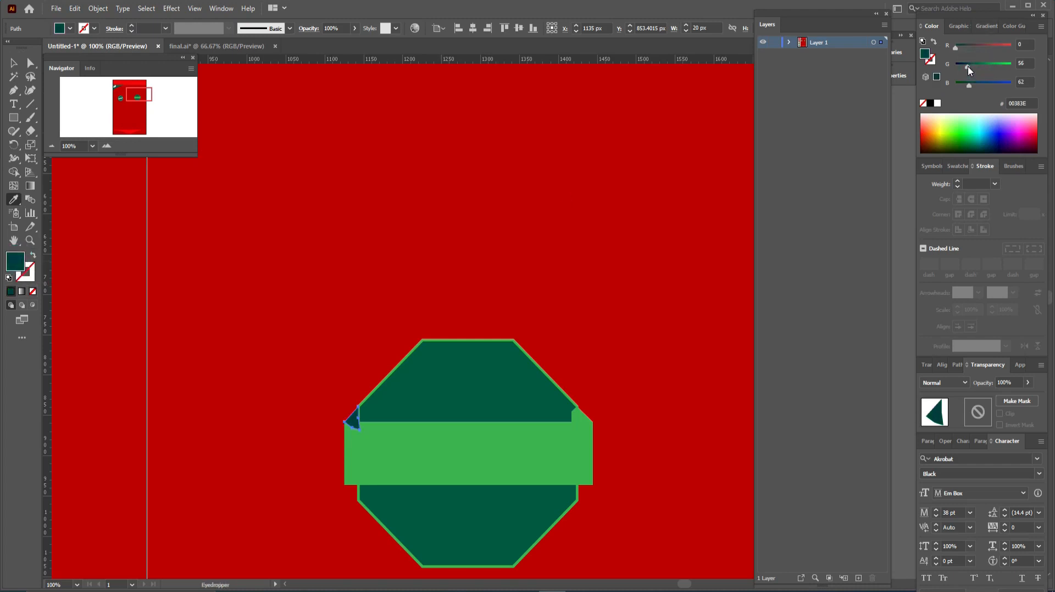
{"action": "left_click_drag", "start_coordinate": [967, 87], "coordinate": [961, 88]}
{"action": "left_click", "coordinate": [13, 63]}
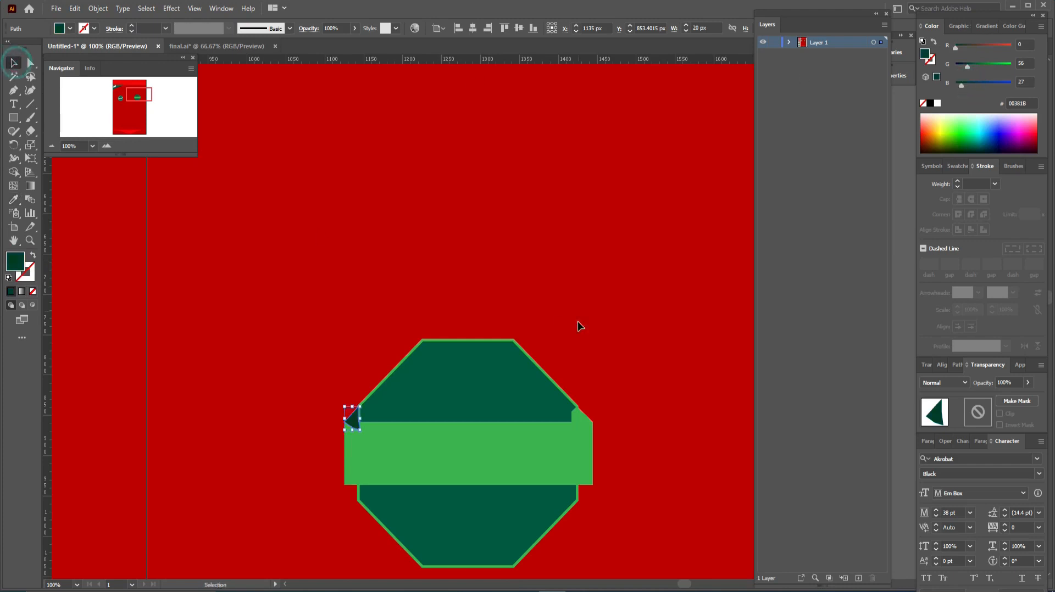
{"action": "left_click", "coordinate": [578, 323]}
Apply the left fold's darker green to the right fold and send both folds behind the octagon
{"action": "left_click", "coordinate": [578, 417]}
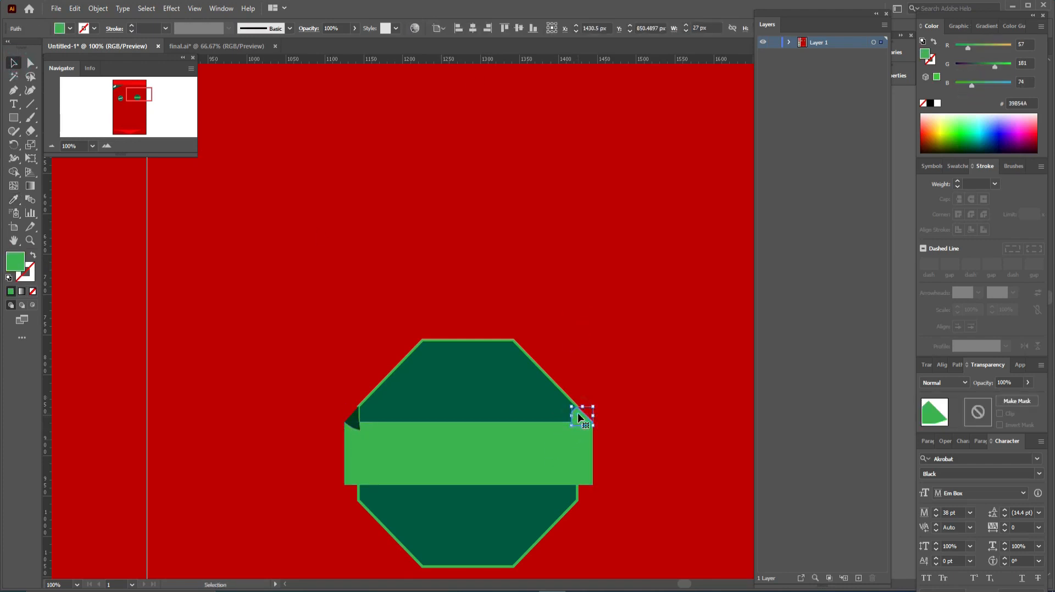
{"action": "key", "text": "i"}
{"action": "left_click", "coordinate": [352, 418]}
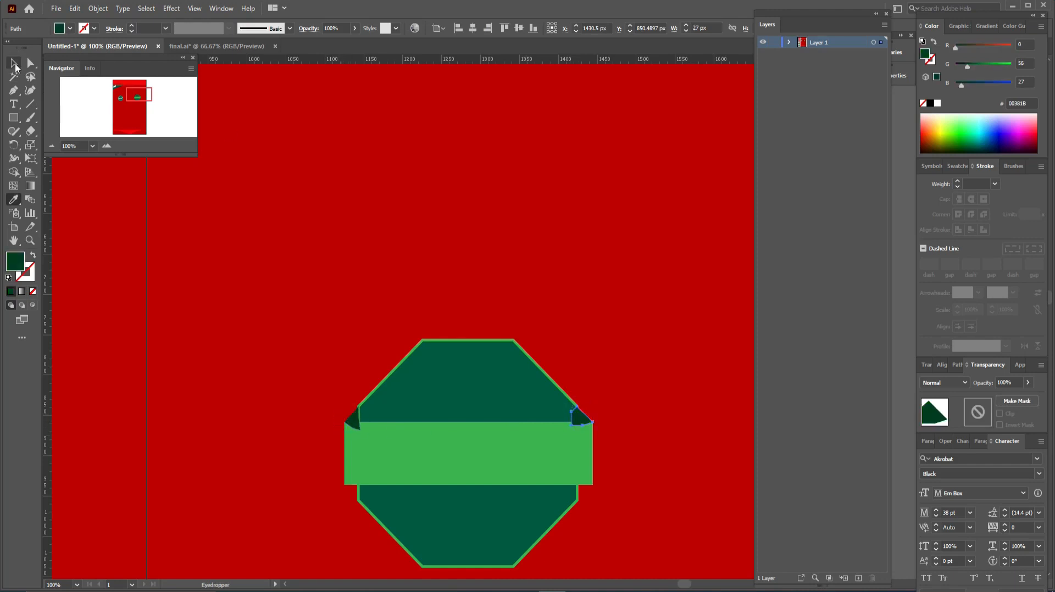
{"action": "key", "text": "v"}
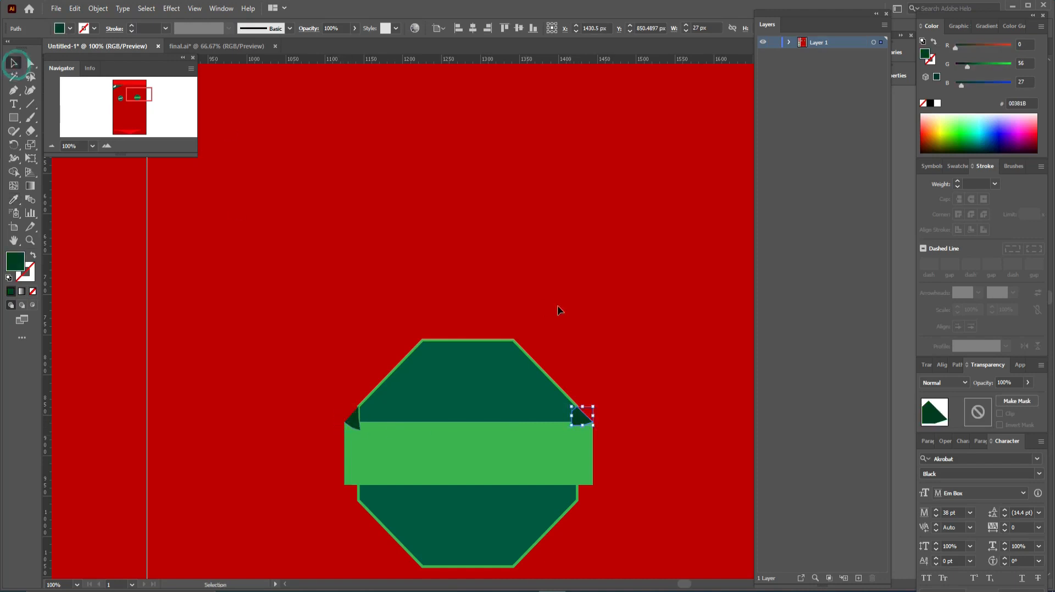
{"action": "left_click", "coordinate": [356, 419]}
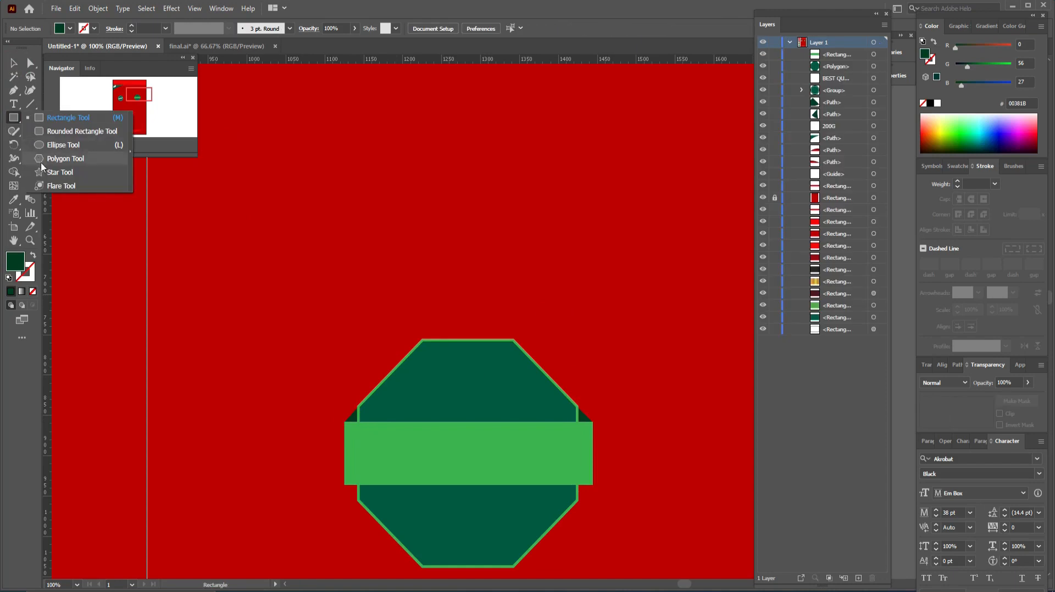
Draw a five-pointed star about 37 px wide near the top centre of the octagon and fill it white
{"action": "left_click", "coordinate": [50, 173]}
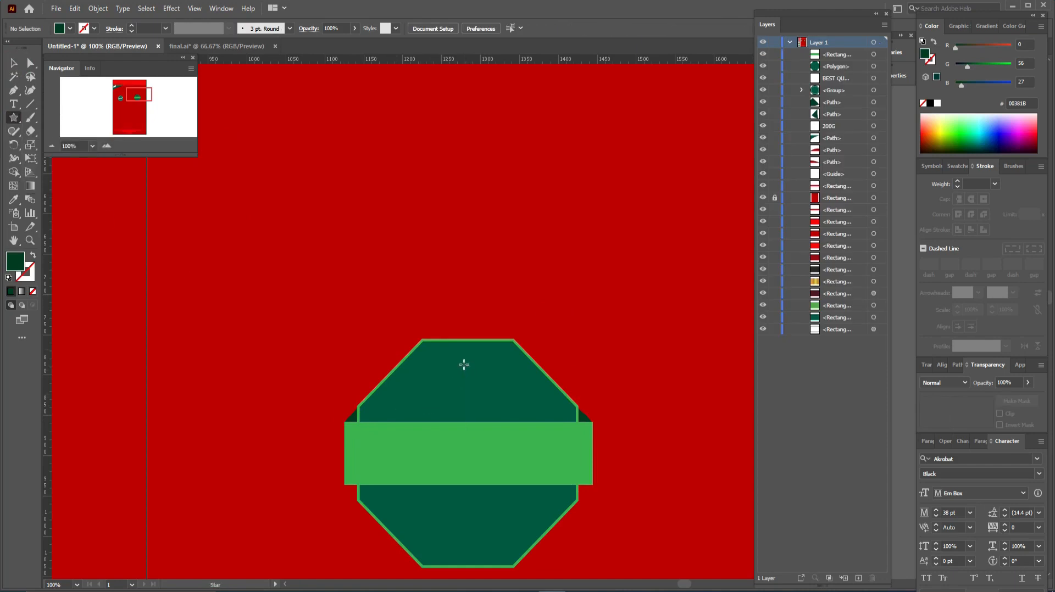
{"action": "left_click_drag", "start_coordinate": [469, 364], "coordinate": [478, 376]}
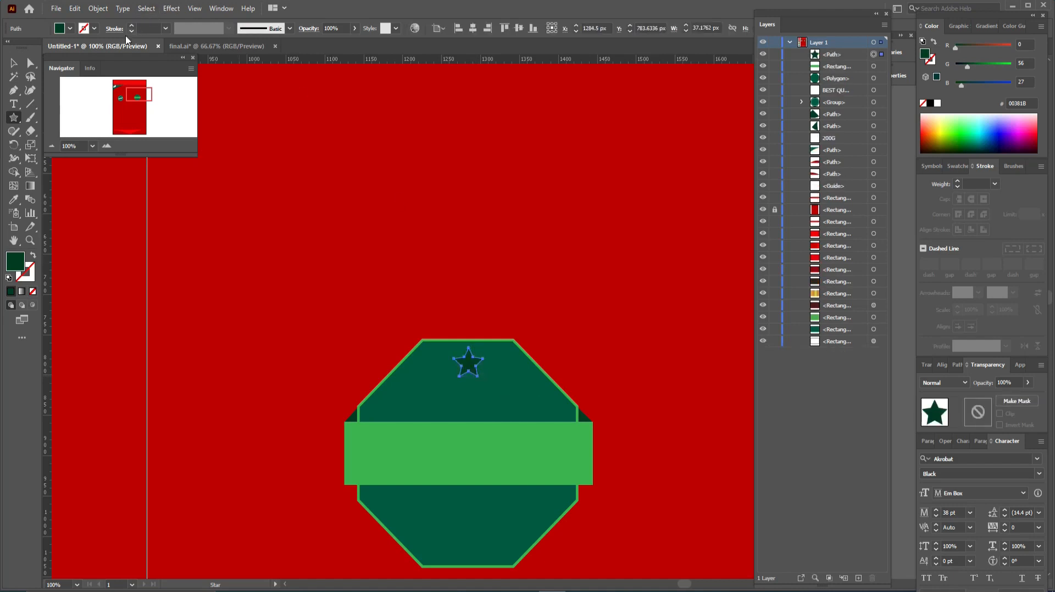
{"action": "left_click", "coordinate": [71, 29]}
{"action": "left_click", "coordinate": [23, 47]}
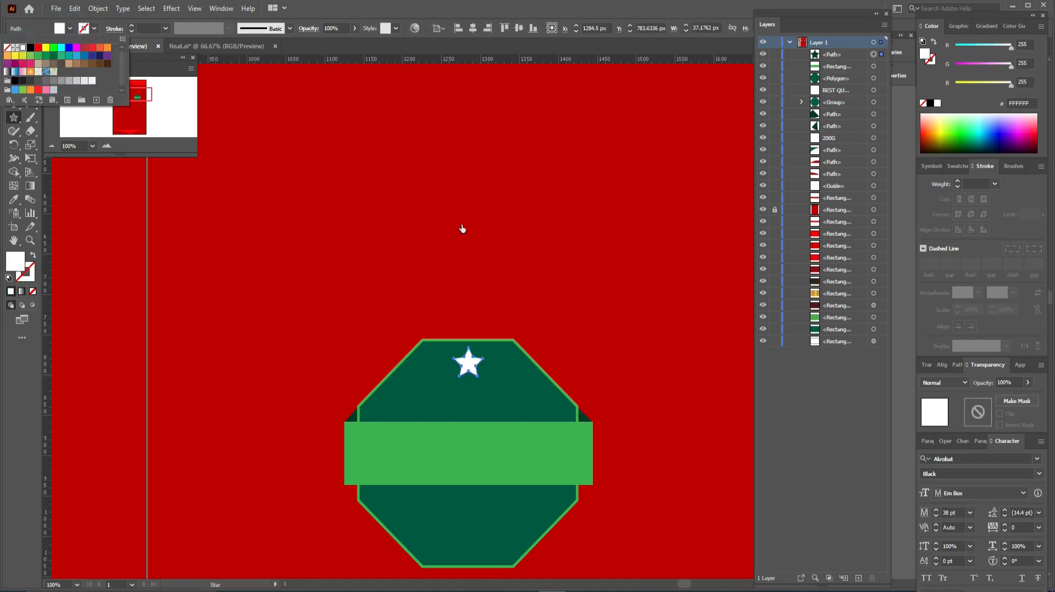
{"action": "left_click", "coordinate": [332, 46]}
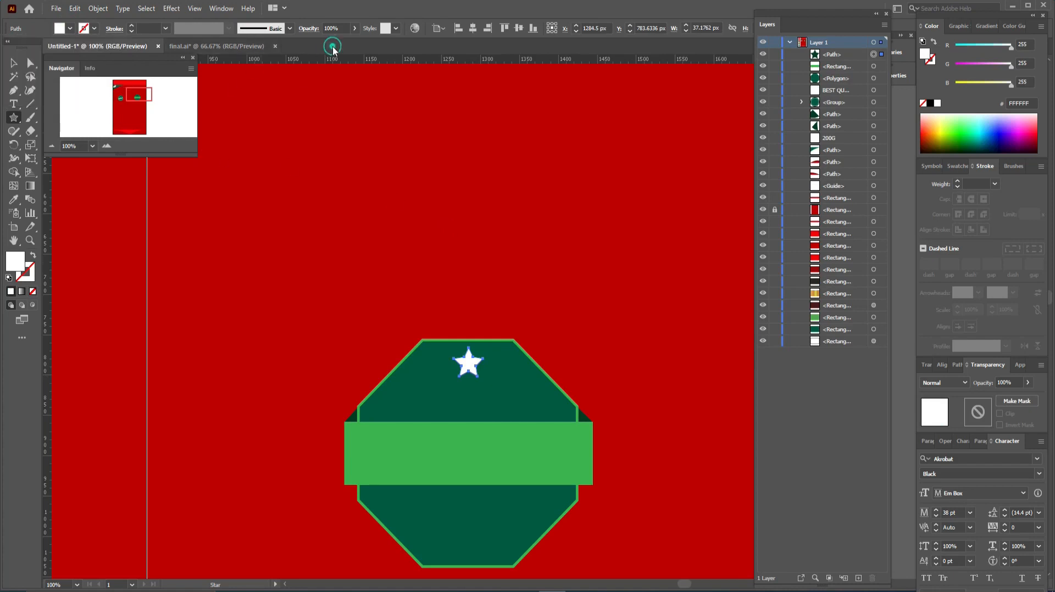
Duplicate the white star once to each side of the original, slightly lower than it
{"action": "left_click", "coordinate": [14, 62]}
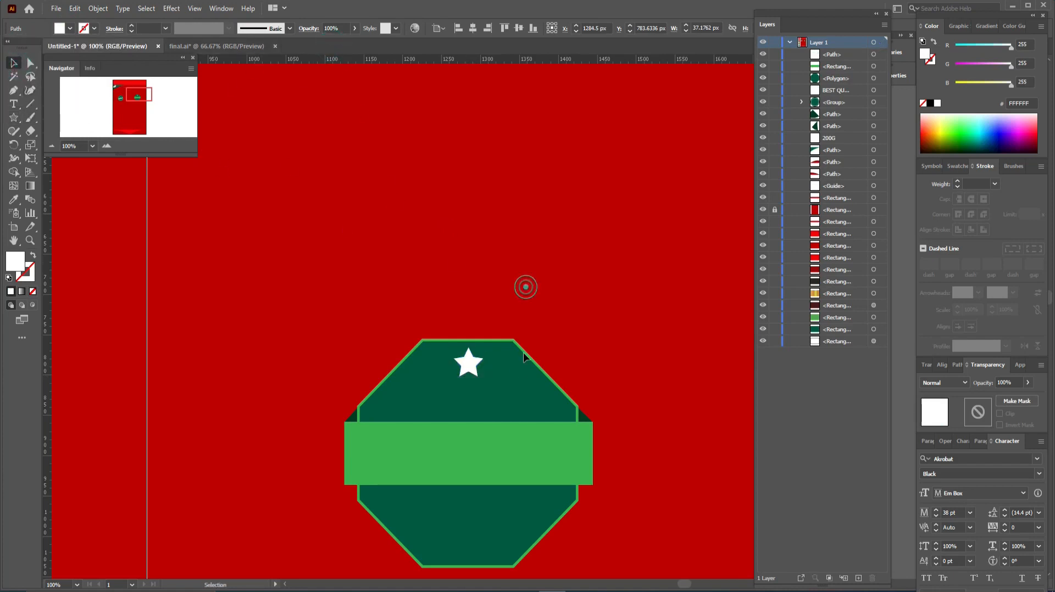
{"action": "left_click", "coordinate": [522, 287]}
{"action": "left_click", "coordinate": [470, 372]}
{"action": "left_click_drag", "start_coordinate": [469, 370], "coordinate": [520, 380]}
{"action": "key", "text": "alt+shift"}
{"action": "left_click", "coordinate": [596, 354]}
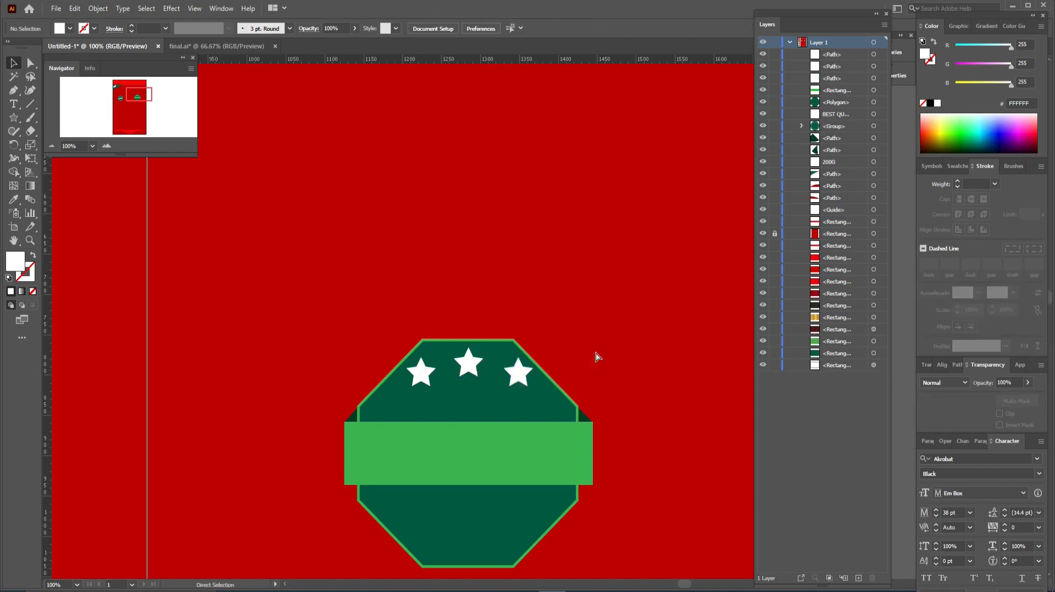
Select the two outer stars together and scale them down slightly
{"action": "key", "text": "ctrl+plus"}
{"action": "key", "text": "ctrl+plus"}
{"action": "key", "text": "ctrl+plus"}
{"action": "left_click_drag", "start_coordinate": [590, 353], "coordinate": [642, 243]}
{"action": "left_click", "coordinate": [529, 372]}
{"action": "left_click", "coordinate": [245, 375]}
{"action": "left_click", "coordinate": [523, 374]}
{"action": "left_click", "coordinate": [237, 371], "text": "shift"}
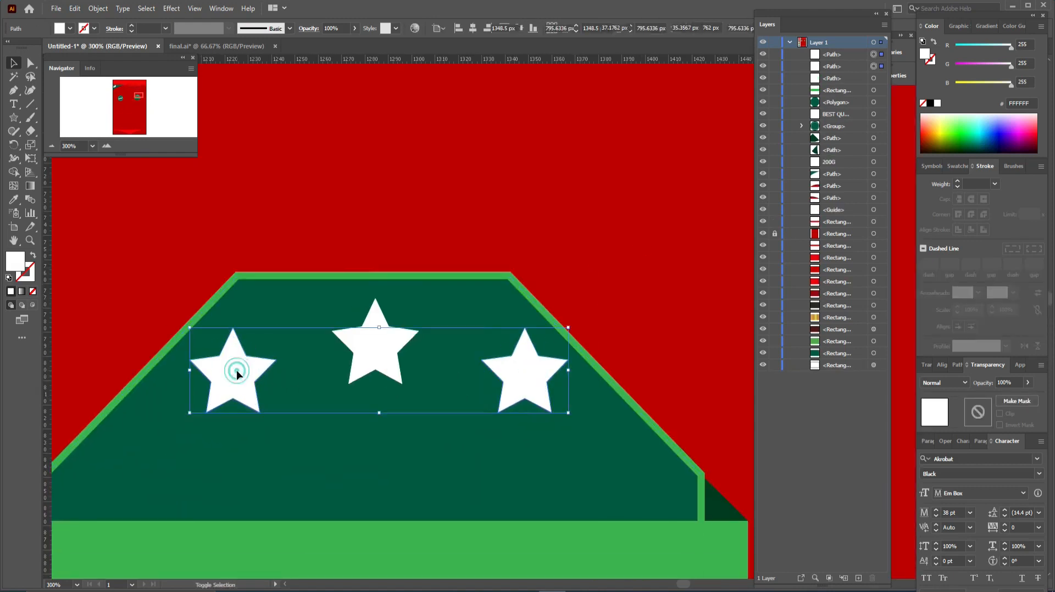
{"action": "left_click_drag", "start_coordinate": [568, 328], "coordinate": [564, 344]}
{"action": "left_click", "coordinate": [588, 330]}
Rotate the right and left stars slightly so that each one tilts outward
{"action": "left_click", "coordinate": [521, 365]}
{"action": "left_click", "coordinate": [257, 367]}
{"action": "left_click_drag", "start_coordinate": [291, 325], "coordinate": [274, 318]}
{"action": "left_click_drag", "start_coordinate": [275, 364], "coordinate": [268, 362]}
{"action": "left_click", "coordinate": [281, 222]}
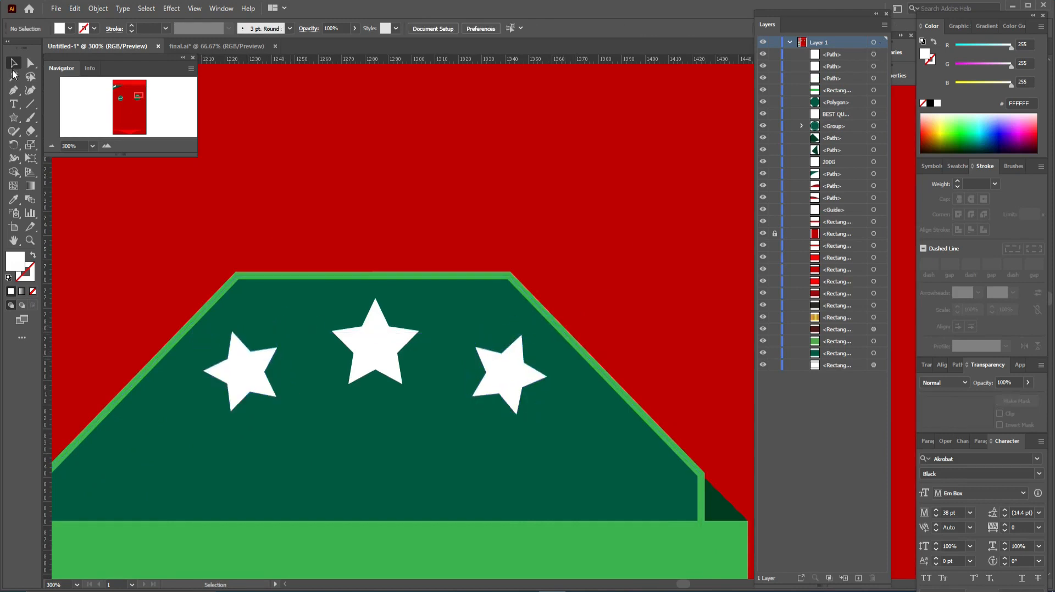
Even out the star spacing with a temporary spacer rectangle, nudging the right star left and deleting the rectangle
{"action": "left_click_drag", "start_coordinate": [14, 117], "coordinate": [55, 117]}
{"action": "mouse_move", "coordinate": [276, 346]}
{"action": "left_mouse_down"}
{"action": "mouse_move", "coordinate": [353, 362]}
{"action": "mouse_move", "coordinate": [450, 353]}
{"action": "left_mouse_up"}
{"action": "key", "text": "v"}
{"action": "left_click", "coordinate": [488, 356]}
{"action": "key", "text": "Left"}
{"action": "left_click", "coordinate": [435, 353]}
{"action": "key", "text": "Delete"}
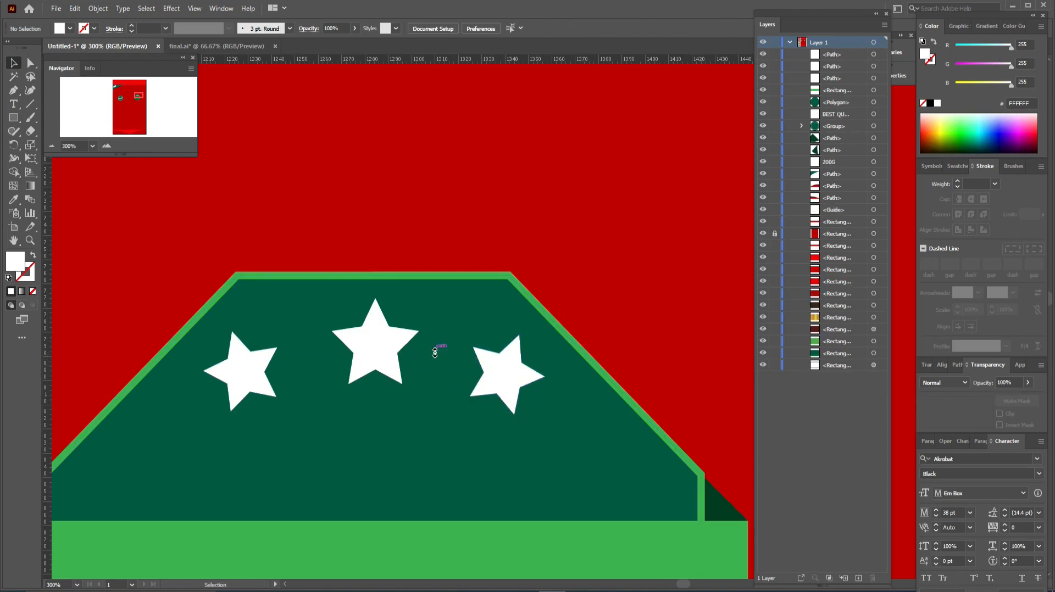
Fine-tune the gap between the middle and right stars using a small temporary spacer rectangle
{"action": "key", "text": "ctrl+minus"}
{"action": "key", "text": "ctrl+minus"}
{"action": "key", "text": "ctrl+minus"}
{"action": "key", "text": "ctrl+minus"}
{"action": "left_click_drag", "start_coordinate": [433, 351], "coordinate": [394, 210]}
{"action": "left_click", "coordinate": [494, 187]}
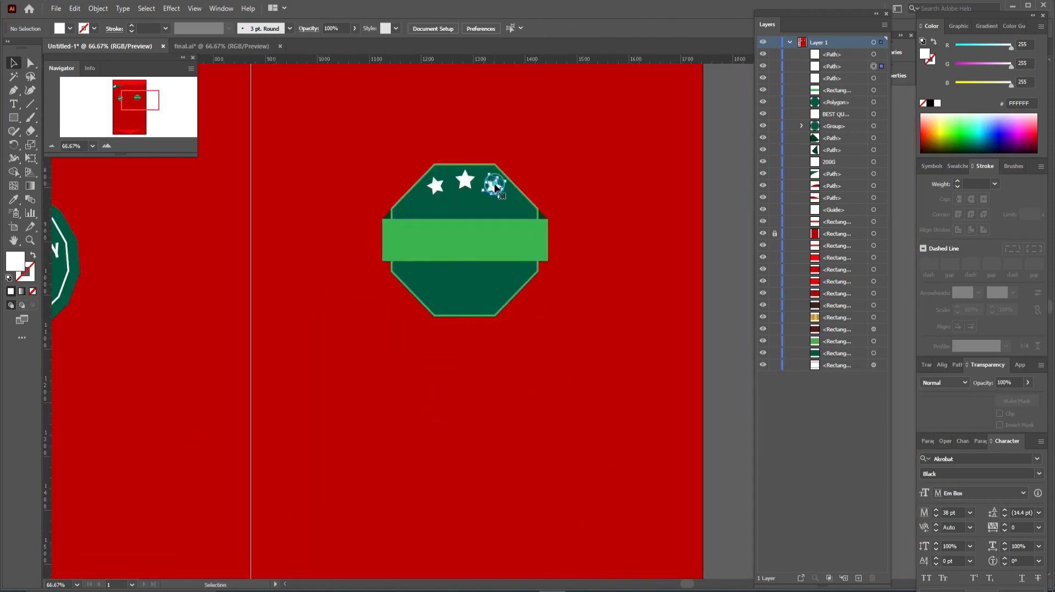
{"action": "left_click", "coordinate": [465, 180], "text": "shift"}
{"action": "left_click", "coordinate": [437, 187], "text": "shift"}
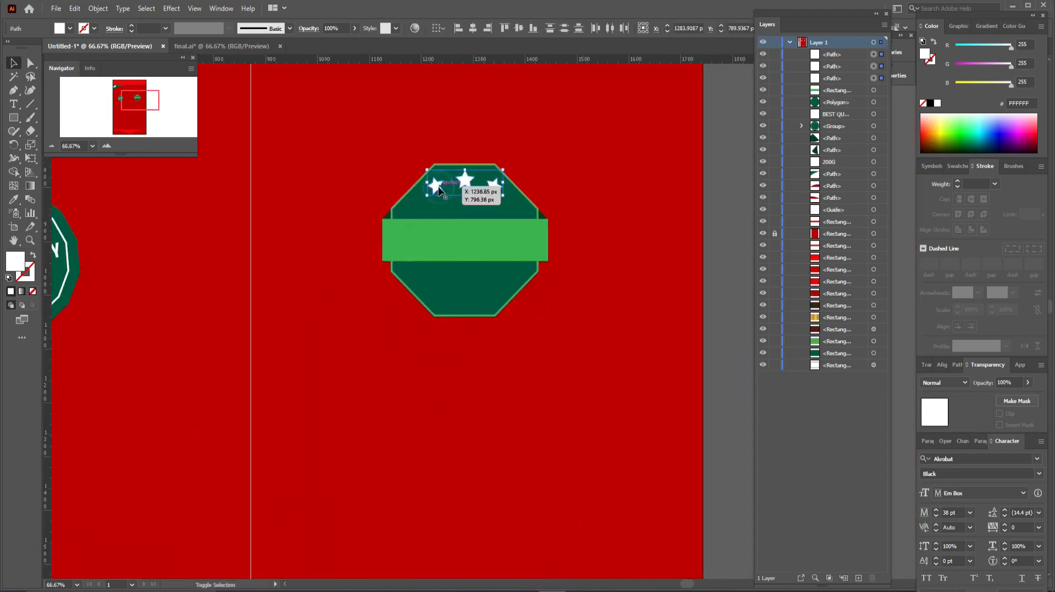
{"action": "key", "text": "a"}
{"action": "left_click", "coordinate": [576, 190]}
{"action": "left_click", "coordinate": [491, 186]}
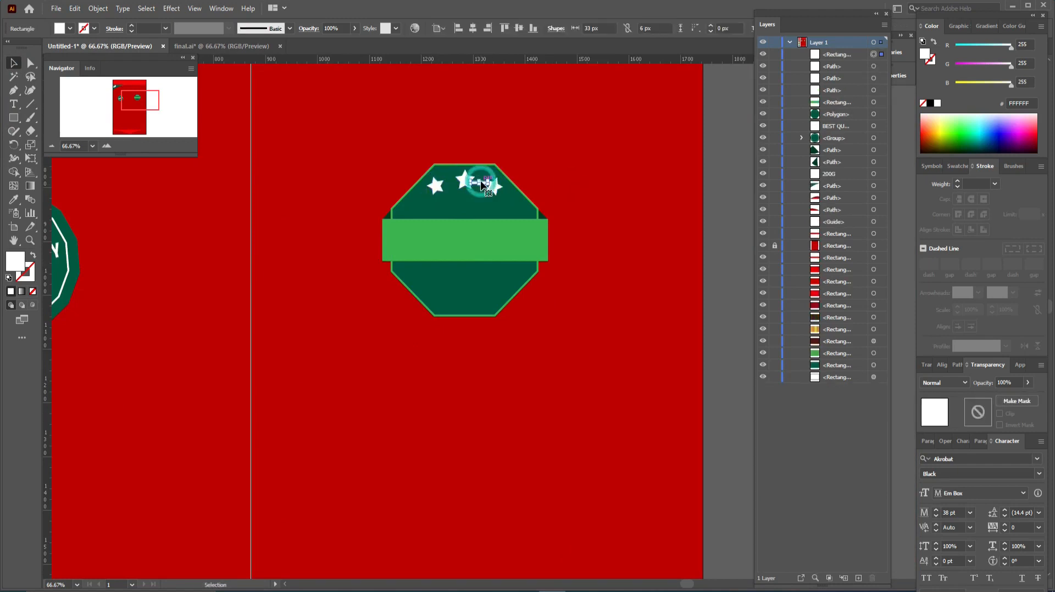
{"action": "key", "text": "Right"}
{"action": "key", "text": "Right"}
{"action": "key", "text": "Right"}
{"action": "key", "text": "Right"}
Nudge the three stars down slightly together and place a vertically mirrored copy of them in the octagon's lower part
{"action": "left_click", "coordinate": [465, 182], "text": "shift"}
{"action": "left_click", "coordinate": [438, 187], "text": "shift"}
{"action": "key", "text": "Down"}
{"action": "key", "text": "Down"}
{"action": "key", "text": "Down"}
{"action": "key", "text": "Down"}
{"action": "key", "text": "Down"}
{"action": "key", "text": "Down"}
{"action": "key", "text": "Down"}
{"action": "left_click_drag", "start_coordinate": [463, 182], "coordinate": [395, 327]}
{"action": "left_click", "coordinate": [491, 336]}
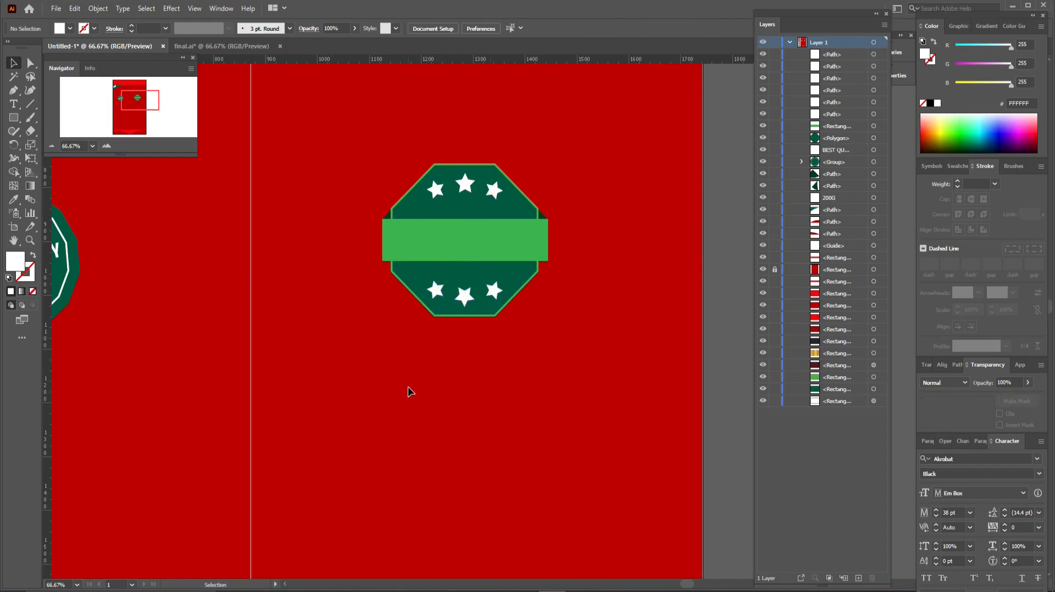
Add the text "NO" in Akrobat Black 38 pt on the empty red area below the octagonal badge
{"action": "key", "text": "space"}
{"action": "left_click_drag", "start_coordinate": [408, 389], "coordinate": [468, 188]}
{"action": "left_click", "coordinate": [16, 103]}
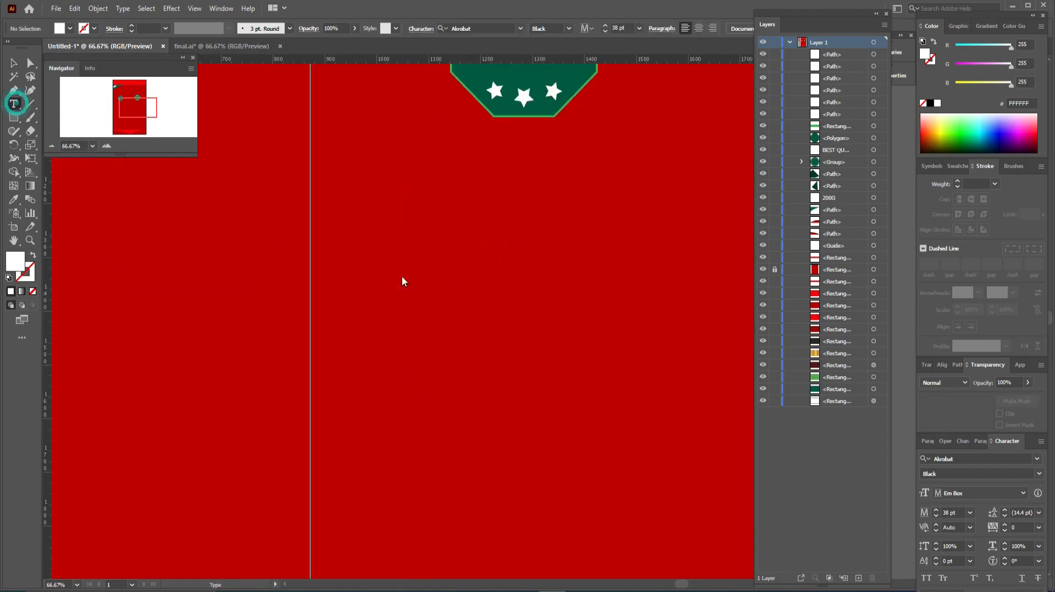
{"action": "key", "text": "space"}
{"action": "left_click_drag", "start_coordinate": [485, 337], "coordinate": [473, 247]}
{"action": "left_click", "coordinate": [462, 304]}
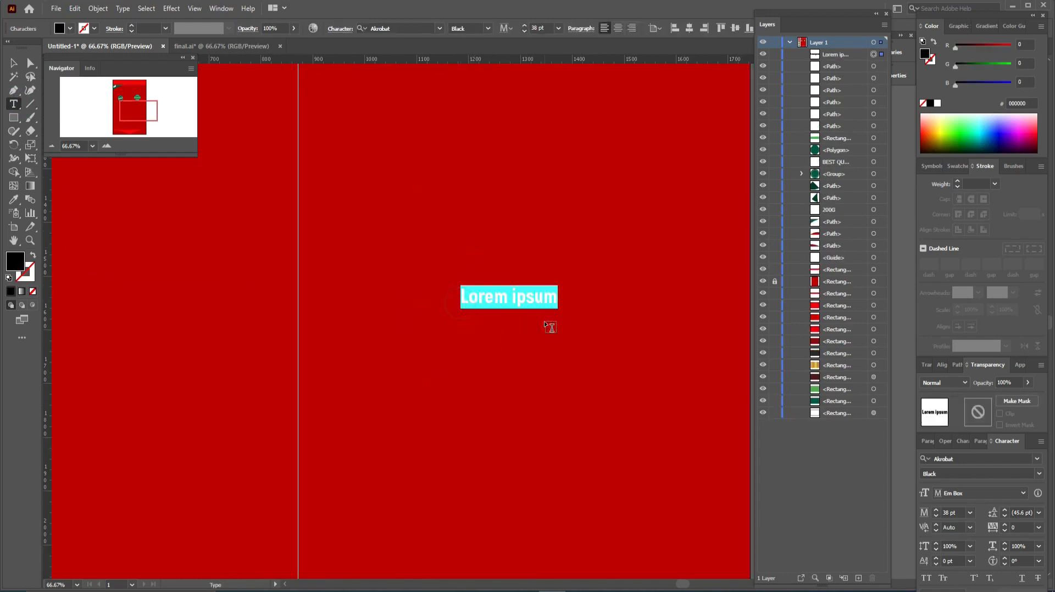
{"action": "type", "text": "NO"}
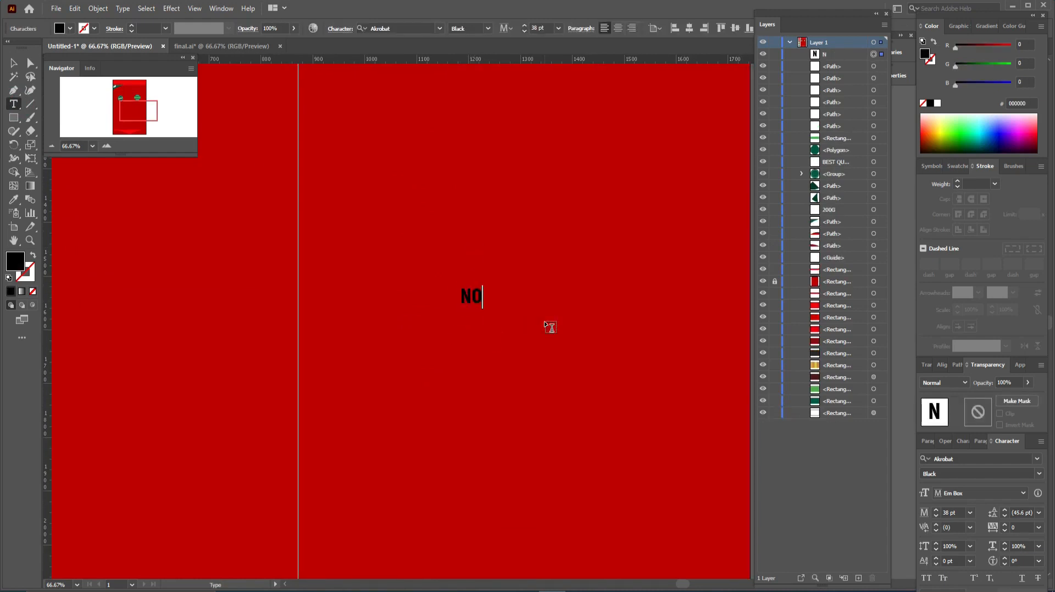
Duplicate the "NO" text twice at equal spacing below the original and change the middle copy to "ARTIFICIAL COLOUR"
{"action": "left_click", "coordinate": [14, 62]}
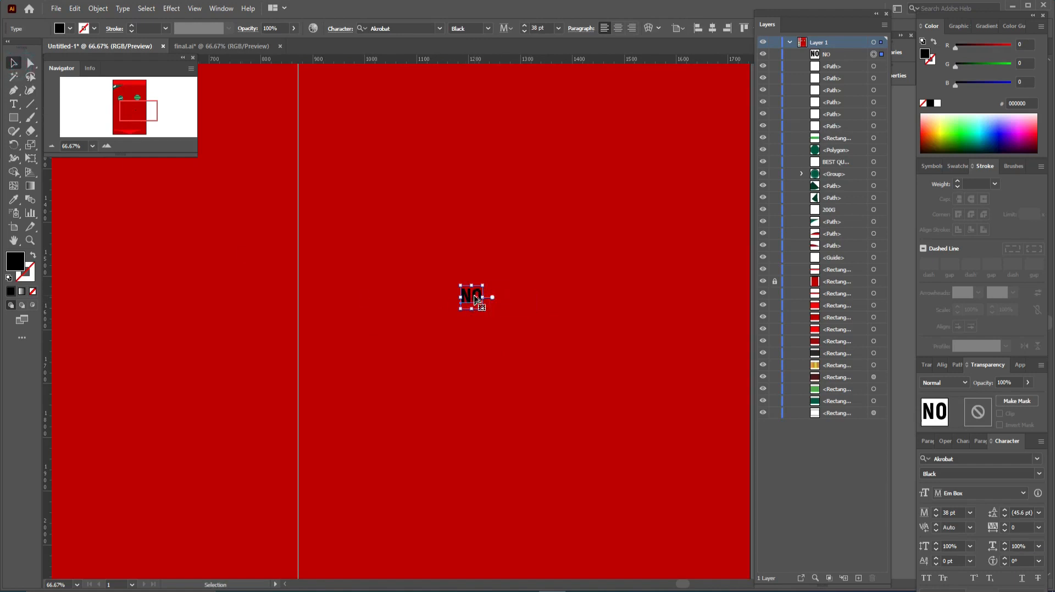
{"action": "left_click_drag", "start_coordinate": [474, 300], "coordinate": [475, 319]}
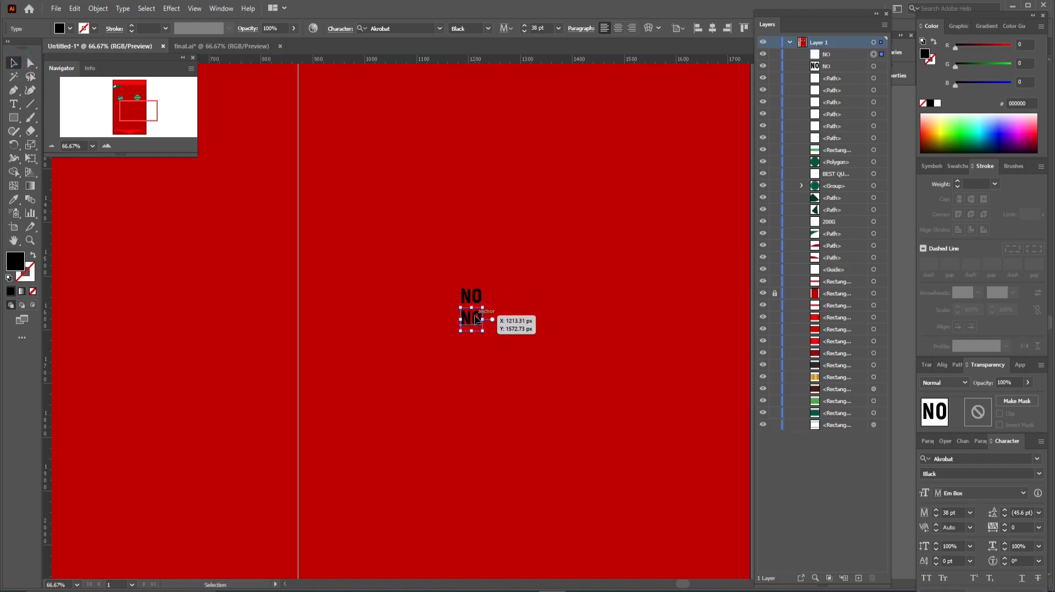
{"action": "key", "text": "ctrl+d"}
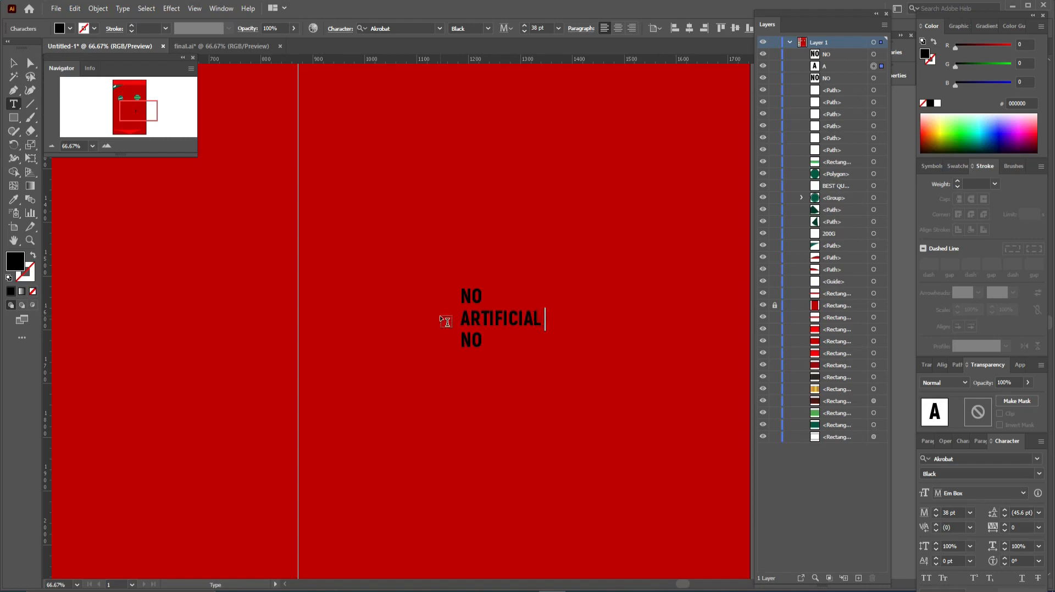
{"action": "type", "text": "COLOUR"}
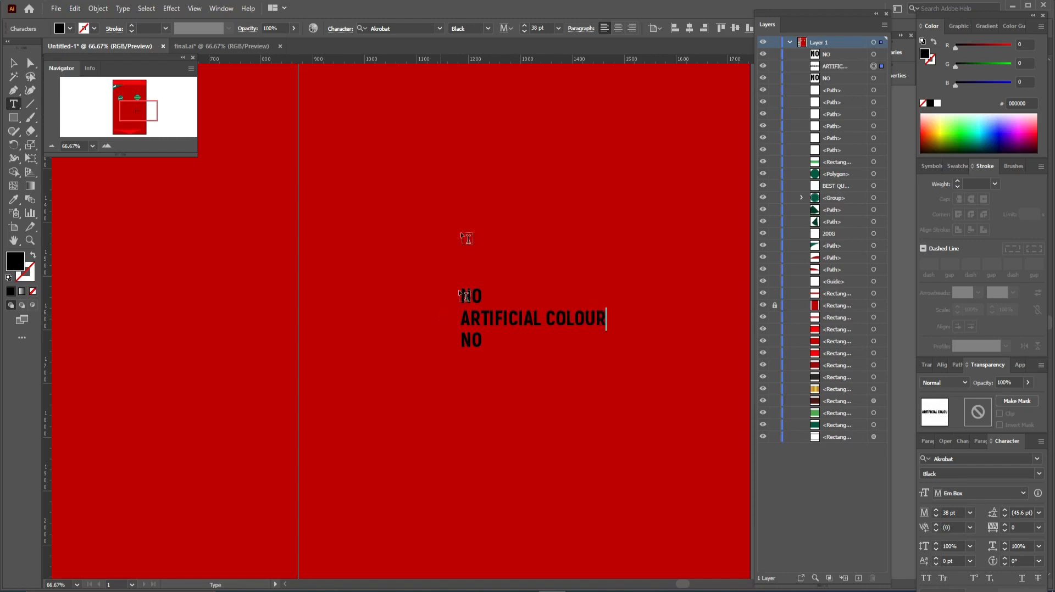
Replace the lowest "NO" copy with "PRESERVATIVES ADDED"
{"action": "left_click", "coordinate": [474, 342]}
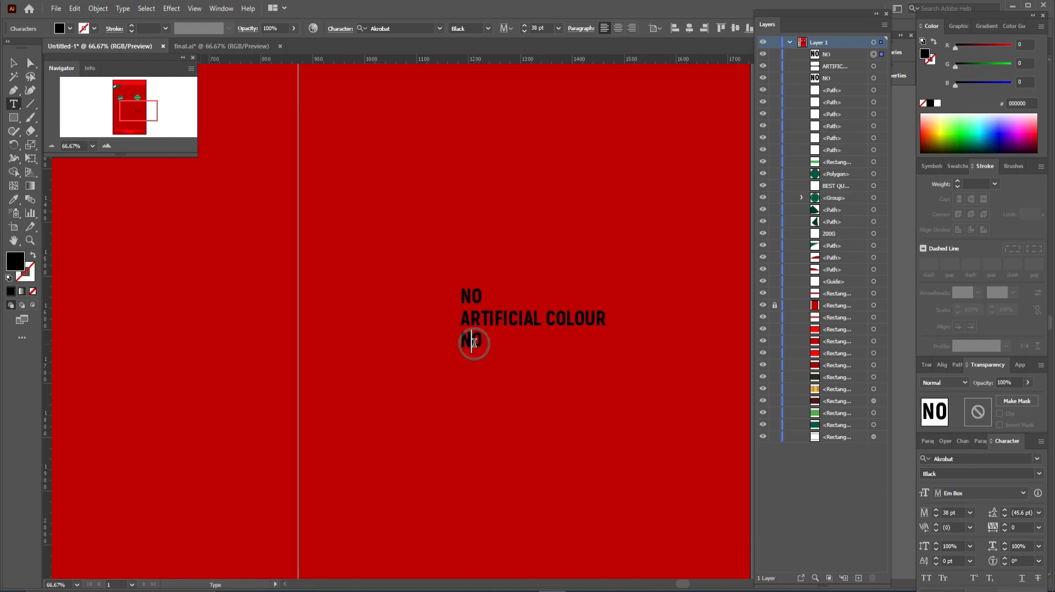
{"action": "double_click", "coordinate": [474, 343]}
{"action": "type", "text": "PRE"}
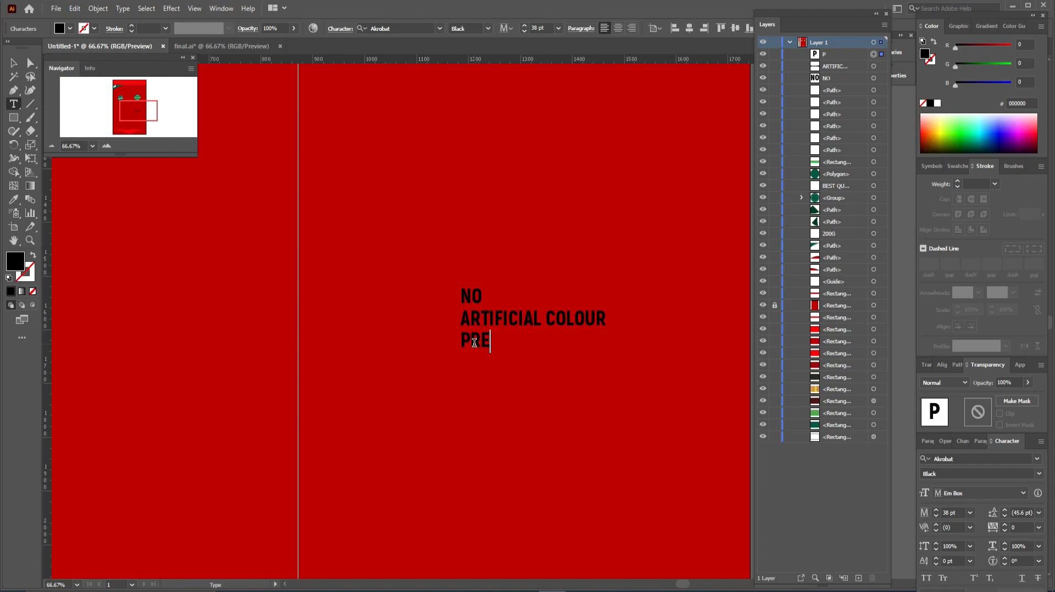
{"action": "type", "text": "SERVATI"}
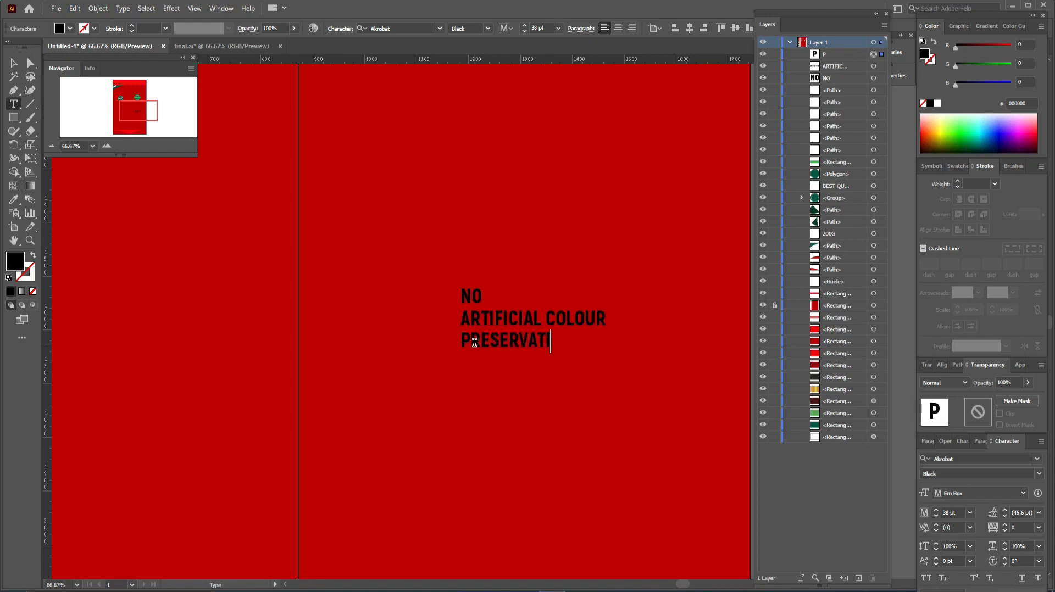
{"action": "type", "text": "V"}
{"action": "type", "text": "E ADDED"}
{"action": "left_click", "coordinate": [567, 337]}
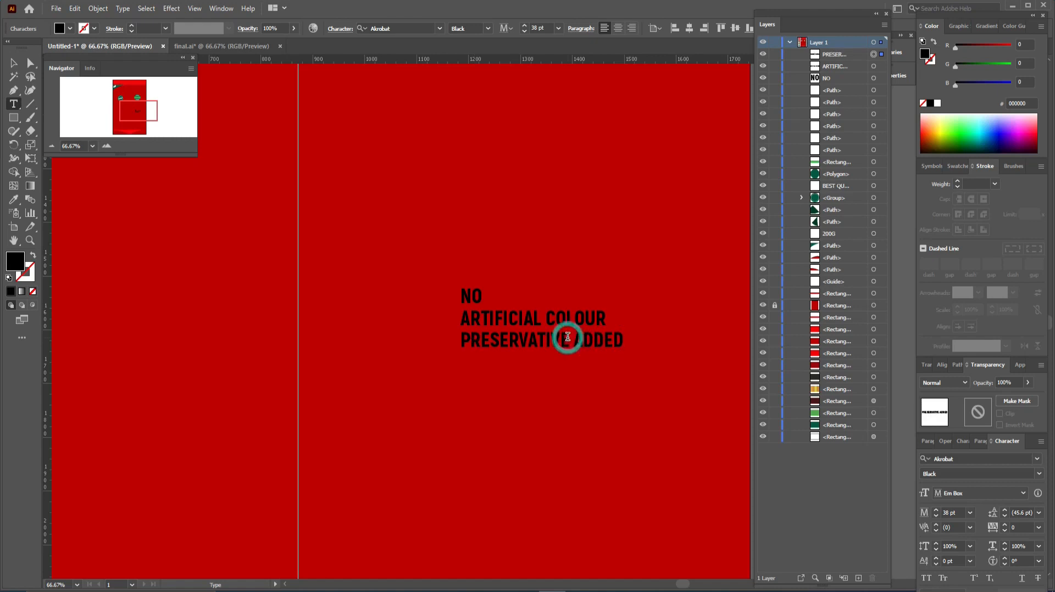
{"action": "type", "text": "S"}
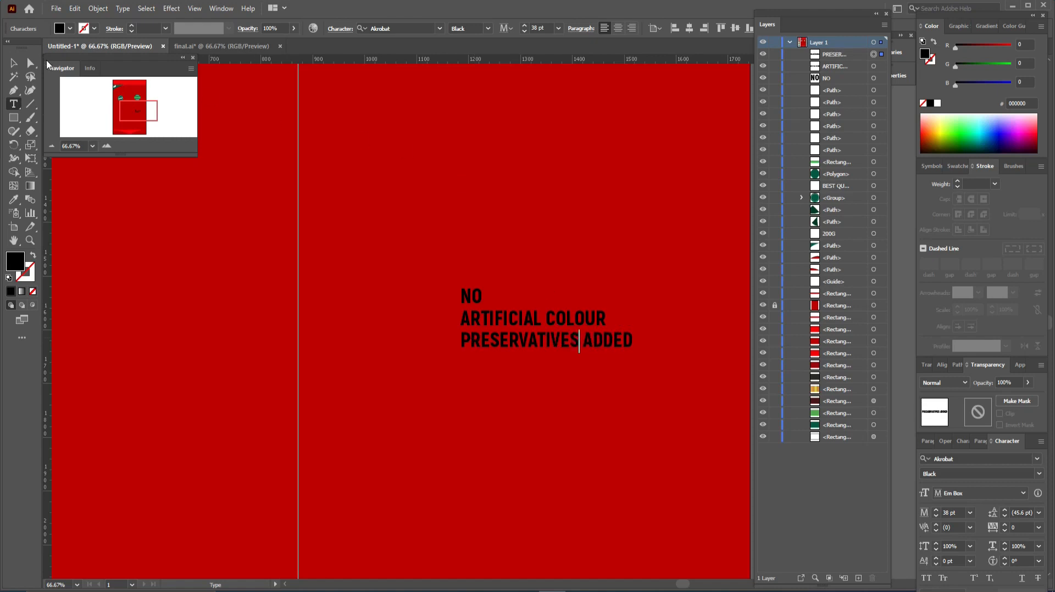
Fill the three text lines with white and align them on their horizontal centres
{"action": "left_click", "coordinate": [14, 63]}
{"action": "left_click_drag", "start_coordinate": [477, 266], "coordinate": [473, 347]}
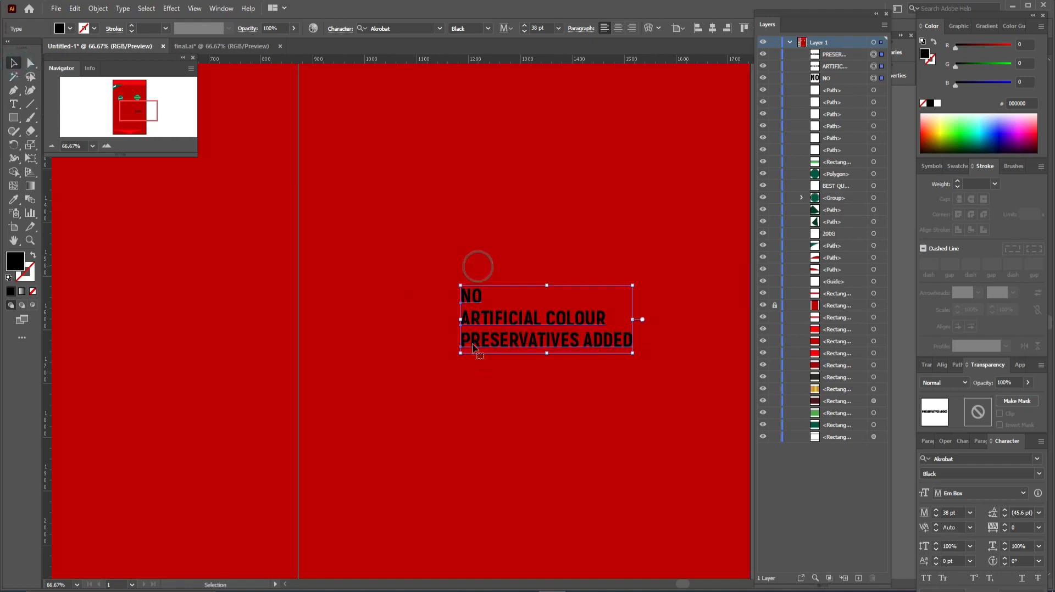
{"action": "left_click", "coordinate": [70, 28]}
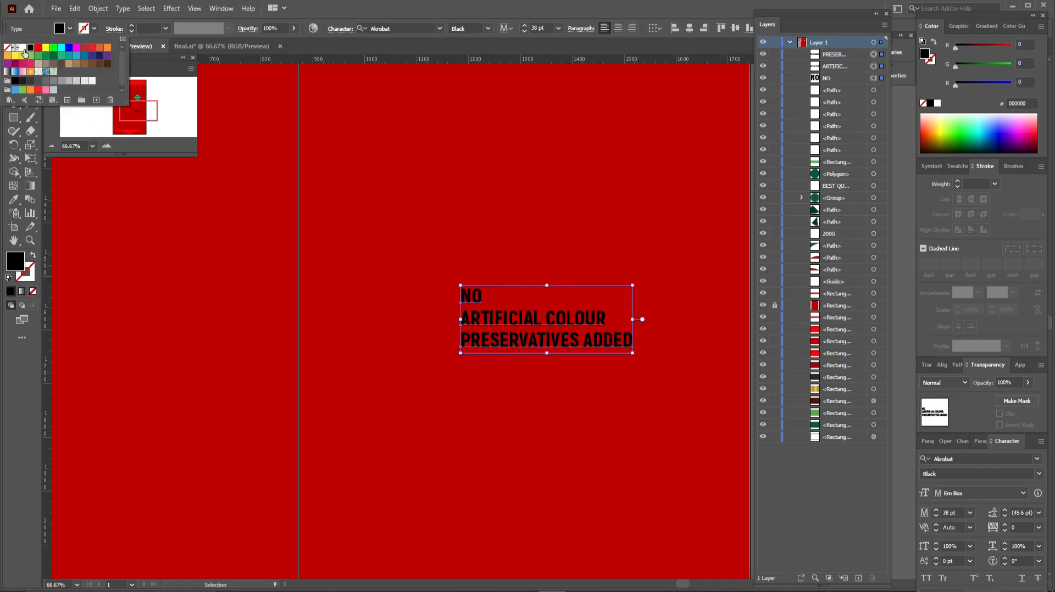
{"action": "left_click", "coordinate": [22, 48]}
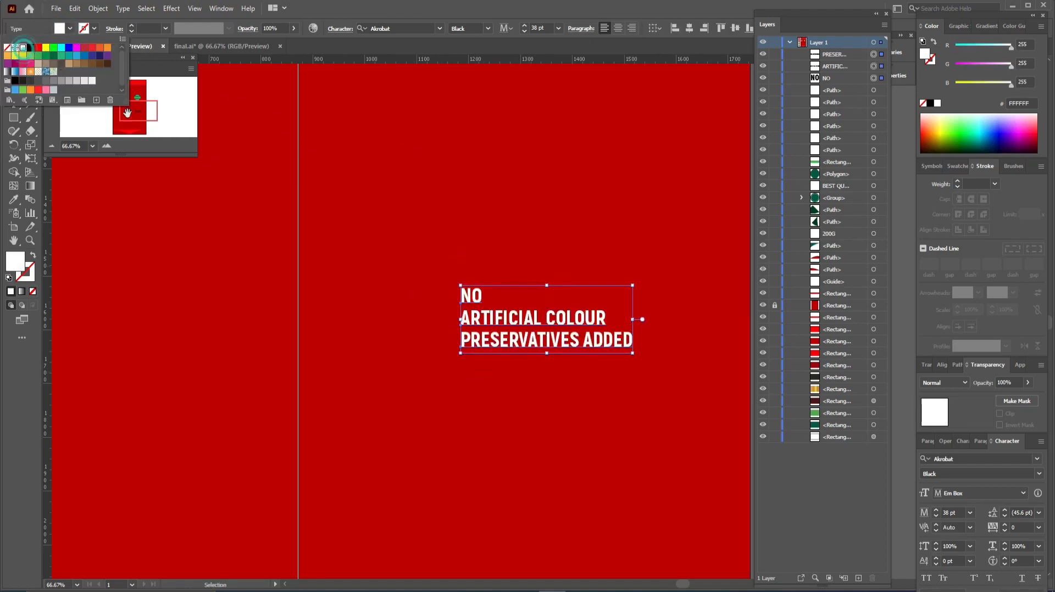
{"action": "left_click", "coordinate": [685, 29]}
{"action": "left_click", "coordinate": [684, 29]}
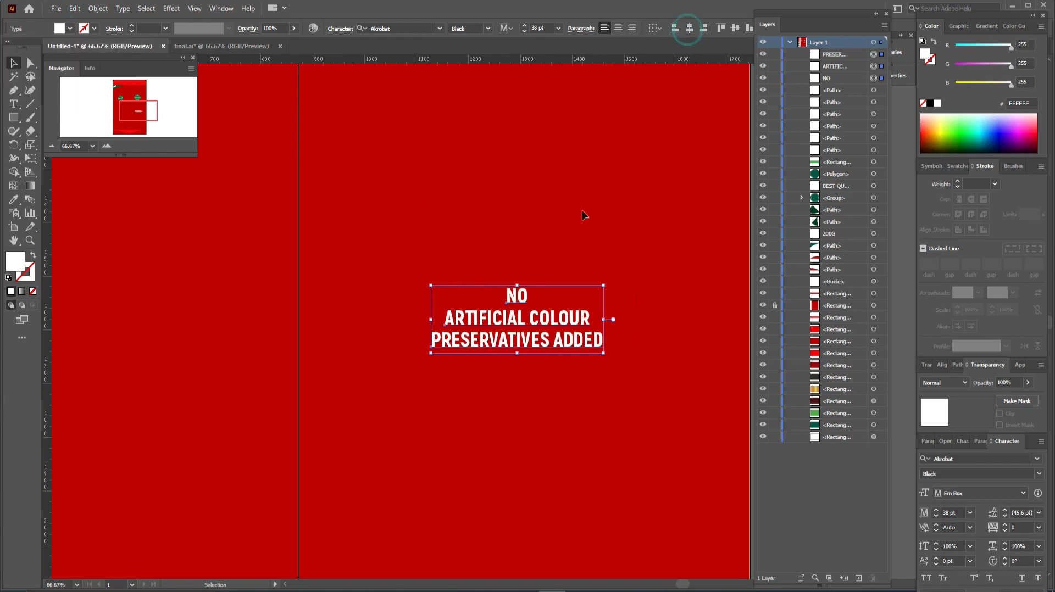
{"action": "left_click", "coordinate": [544, 236]}
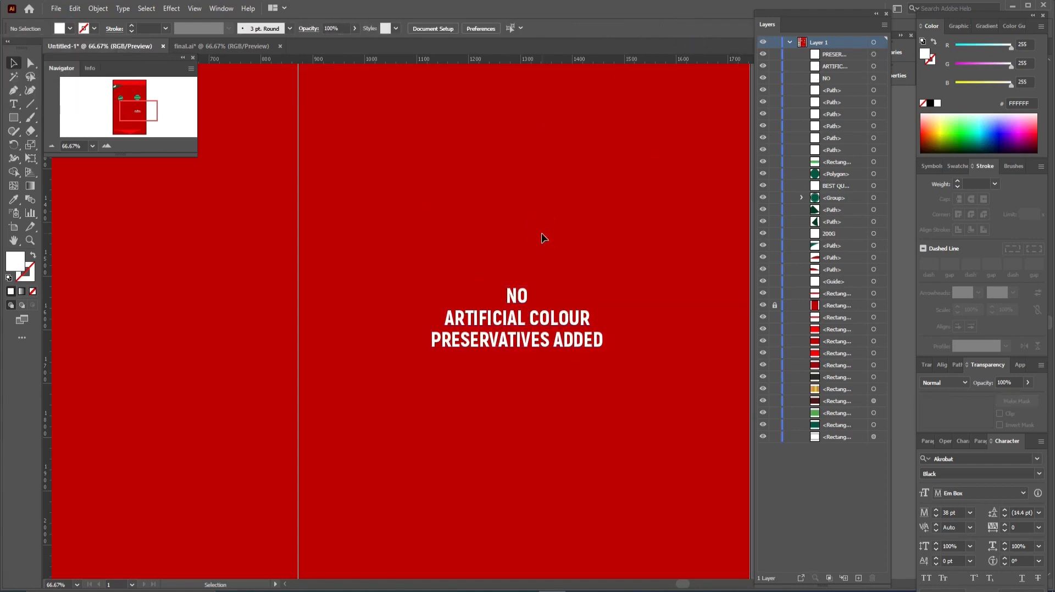
Reduce the font size of all three text lines to 31 pt
{"action": "left_click", "coordinate": [513, 345]}
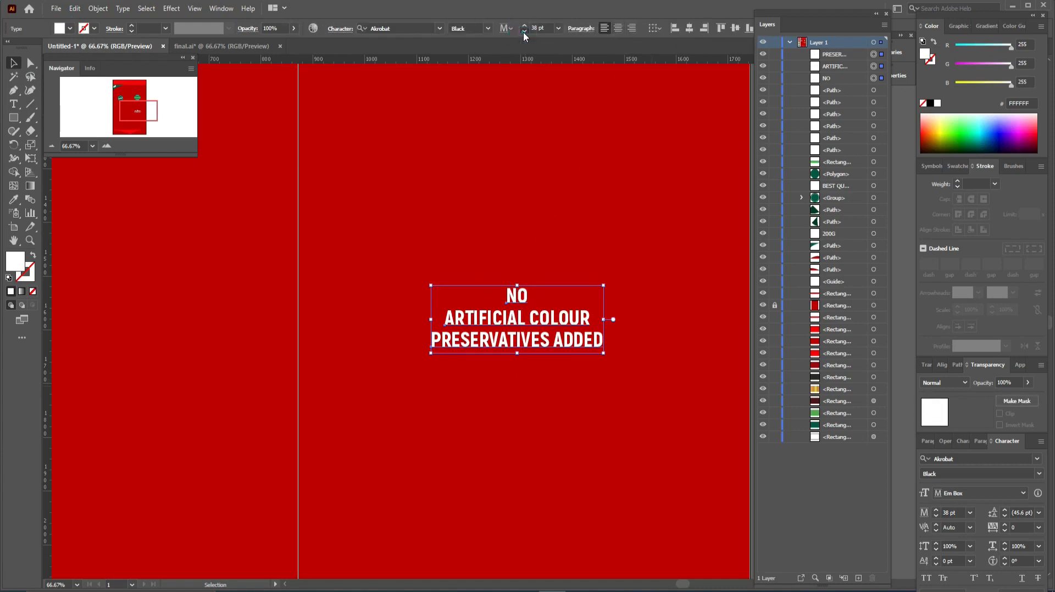
{"action": "left_click", "coordinate": [524, 32]}
{"action": "left_click", "coordinate": [524, 31]}
{"action": "left_click", "coordinate": [524, 32]}
{"action": "left_click", "coordinate": [524, 32]}
{"action": "left_click", "coordinate": [524, 32]}
{"action": "left_click", "coordinate": [524, 32]}
{"action": "left_click", "coordinate": [524, 32]}
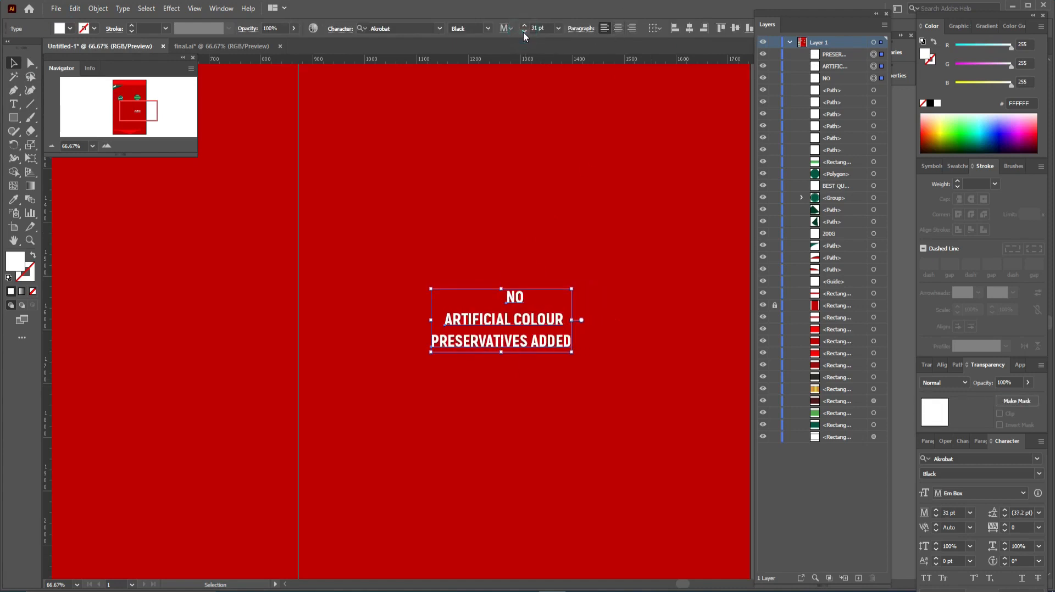
{"action": "left_click", "coordinate": [589, 268]}
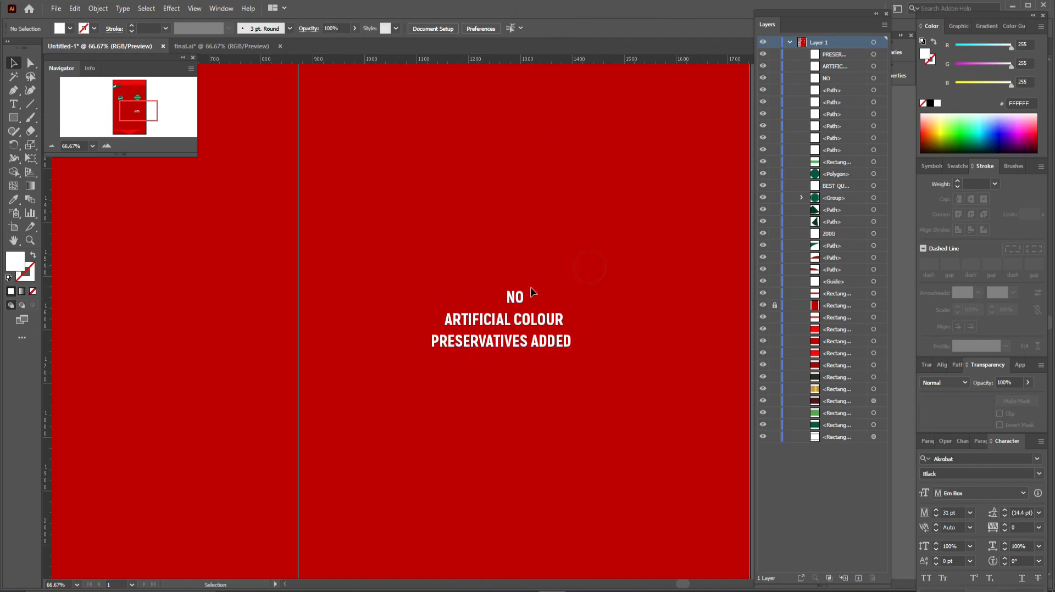
Centre the three resized text lines horizontally on one another again
{"action": "left_click_drag", "start_coordinate": [517, 297], "coordinate": [519, 301]}
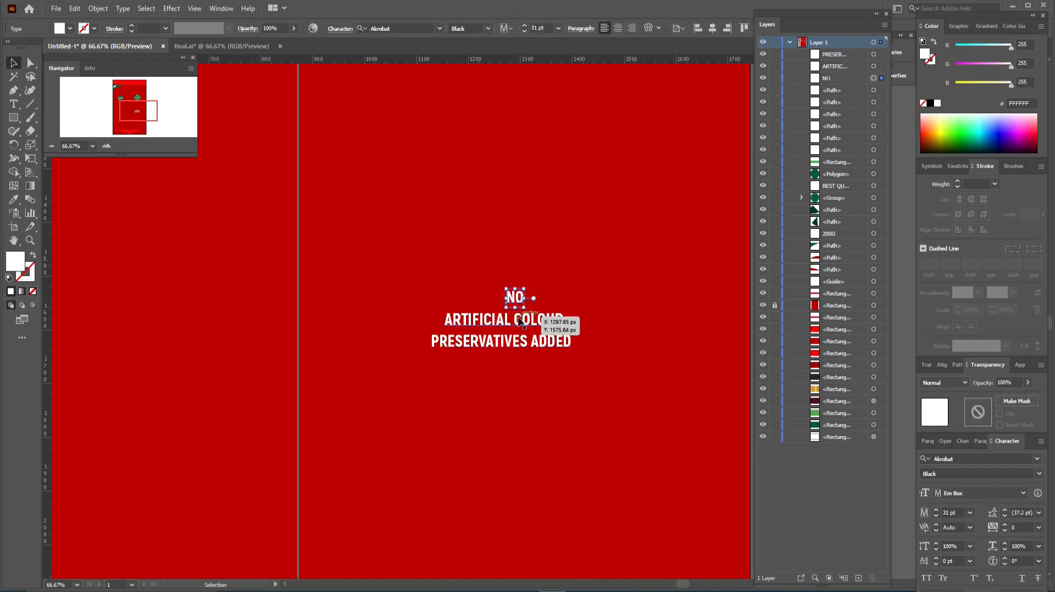
{"action": "left_click", "coordinate": [517, 319]}
{"action": "left_click_drag", "start_coordinate": [585, 294], "coordinate": [473, 382]}
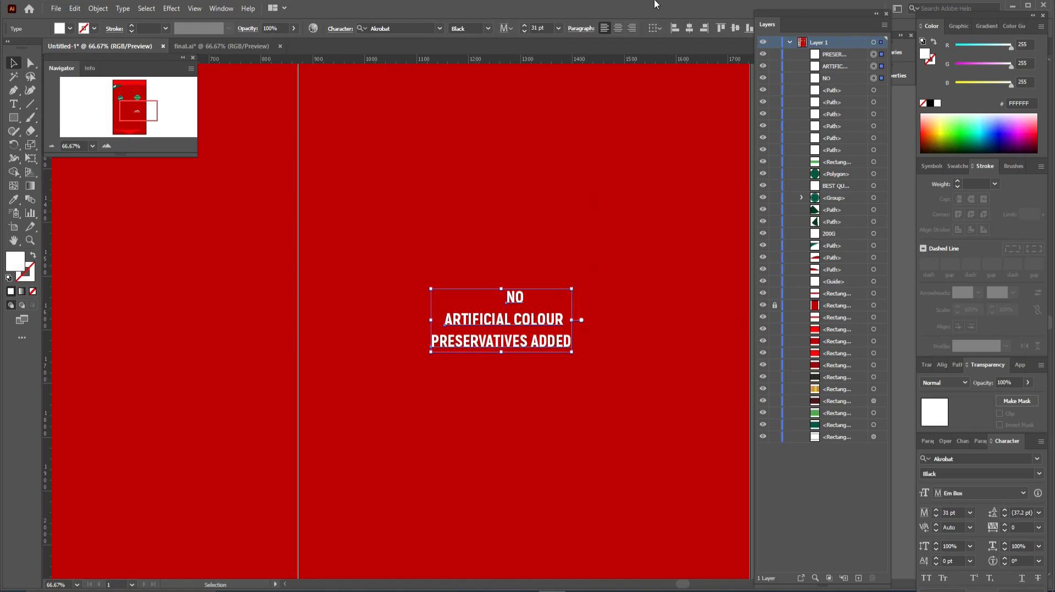
{"action": "left_click", "coordinate": [688, 28]}
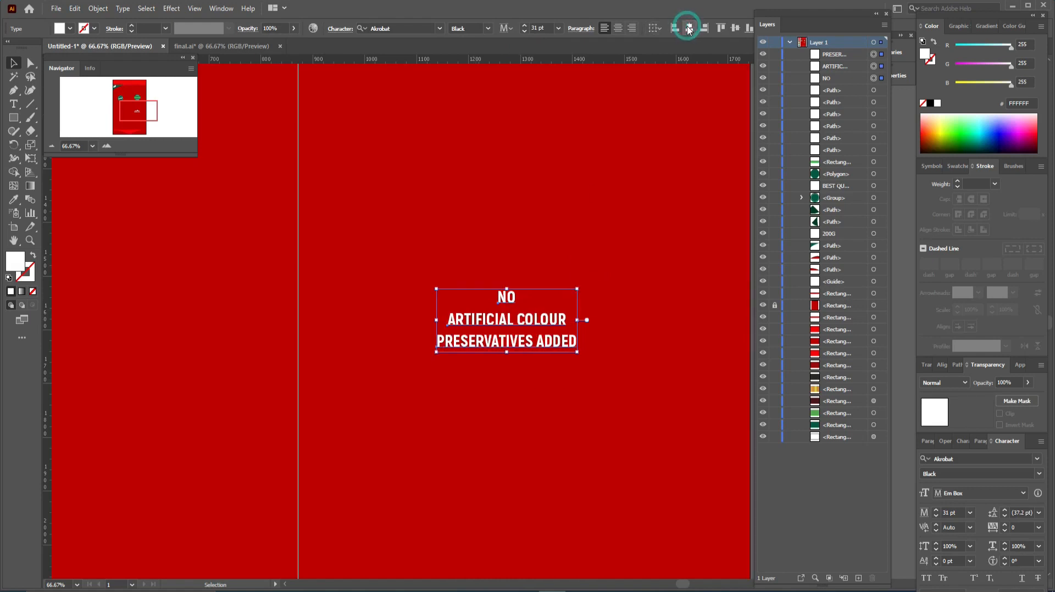
{"action": "left_click", "coordinate": [649, 282]}
Place the three text lines on the octagonal badge's green ribbon and group the badge's parts
{"action": "key", "text": "ctrl+minus"}
{"action": "key", "text": "ctrl+minus"}
{"action": "key", "text": "ctrl+minus"}
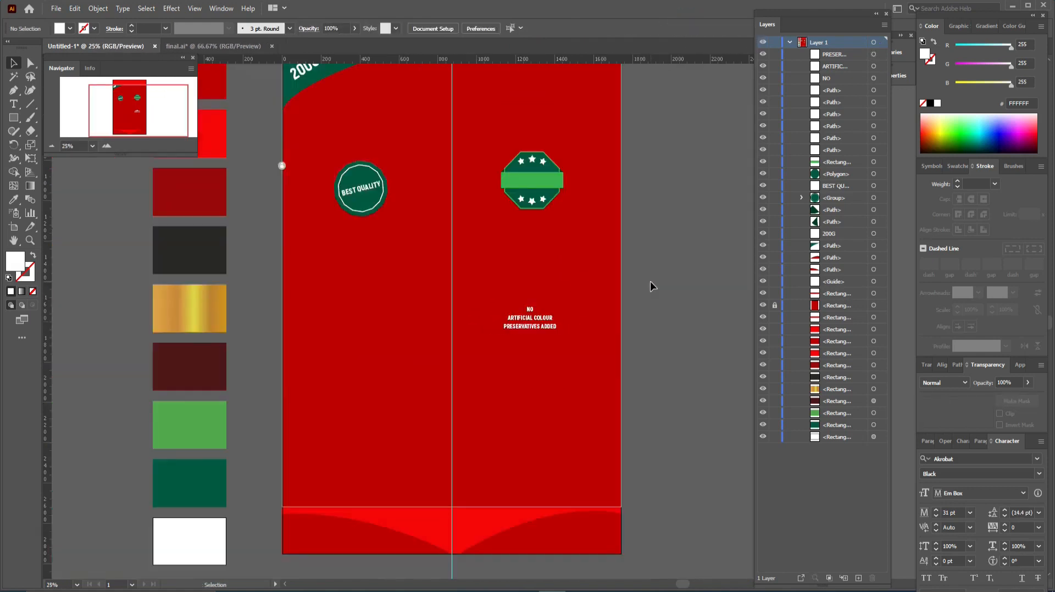
{"action": "left_click_drag", "start_coordinate": [556, 289], "coordinate": [497, 369]}
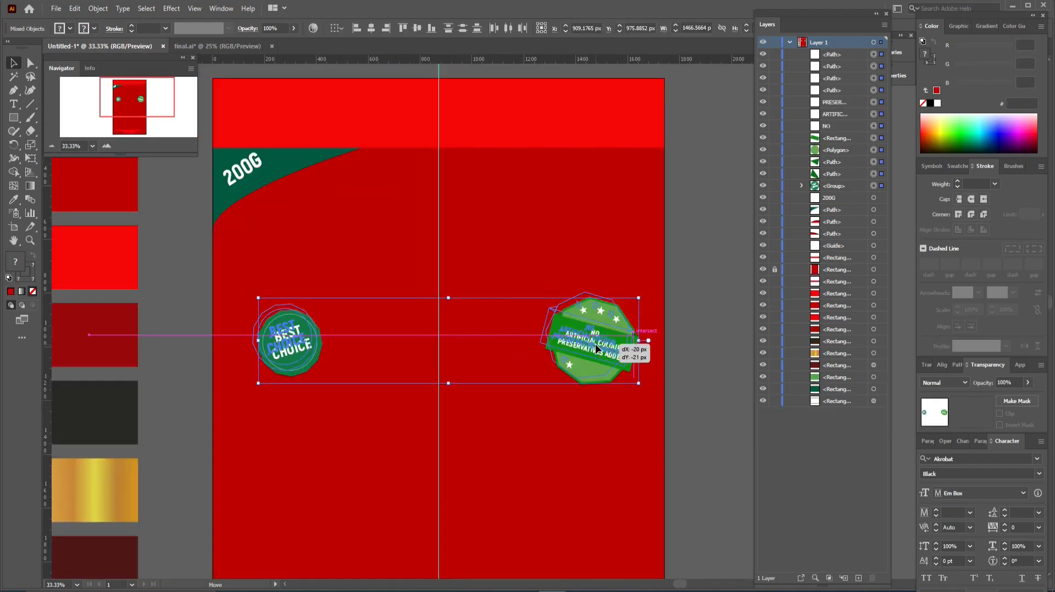
{"action": "left_click", "coordinate": [708, 356]}
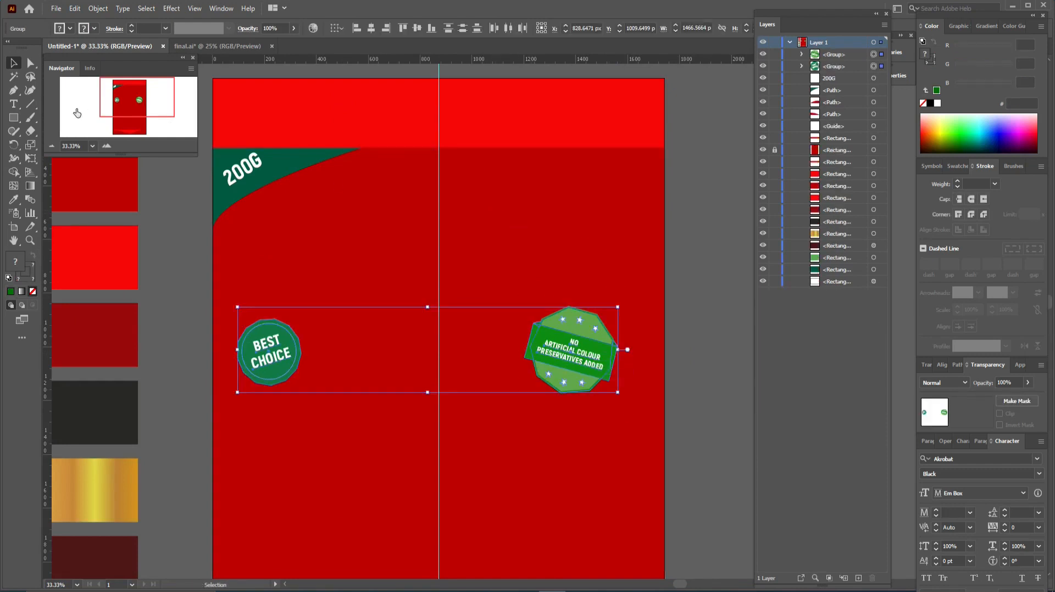
Draw a full-width green band about 1742 × 136 px across the layout, between the 200G corner and the two badges
{"action": "left_click", "coordinate": [14, 117]}
{"action": "left_click_drag", "start_coordinate": [213, 252], "coordinate": [663, 289]}
{"action": "left_click", "coordinate": [14, 64]}
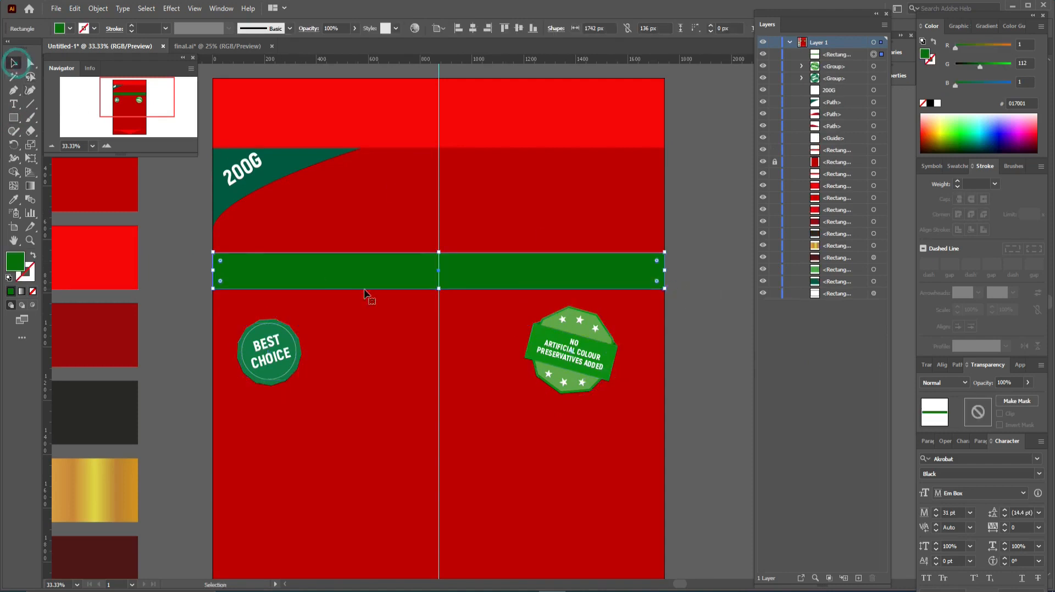
Select the BEST CHOICE badge and the octagonal badge together and move them down, farther below the green band
{"action": "left_click", "coordinate": [266, 385]}
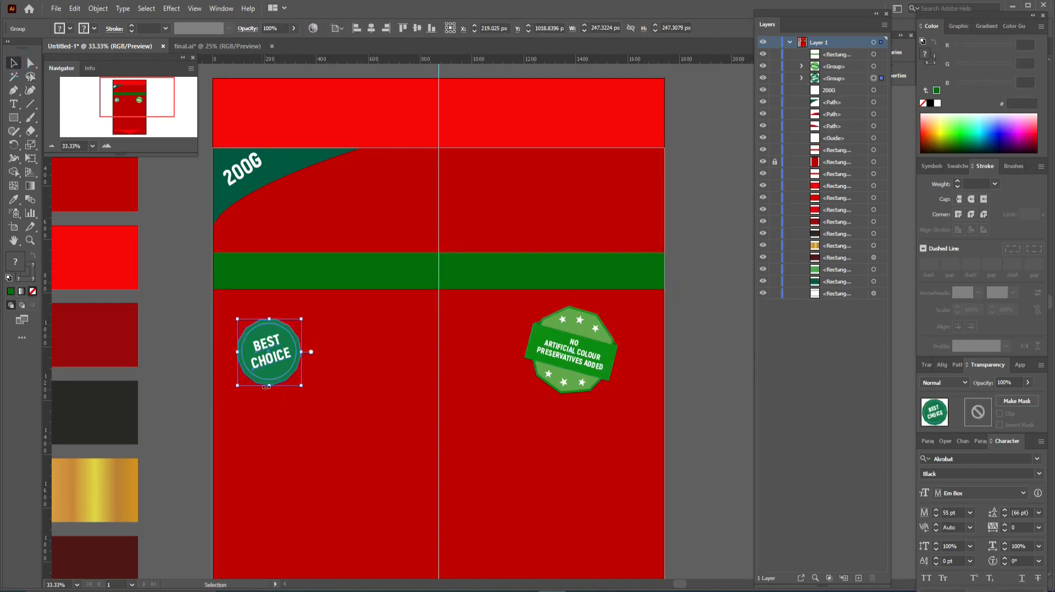
{"action": "left_click_drag", "start_coordinate": [629, 337], "coordinate": [533, 415]}
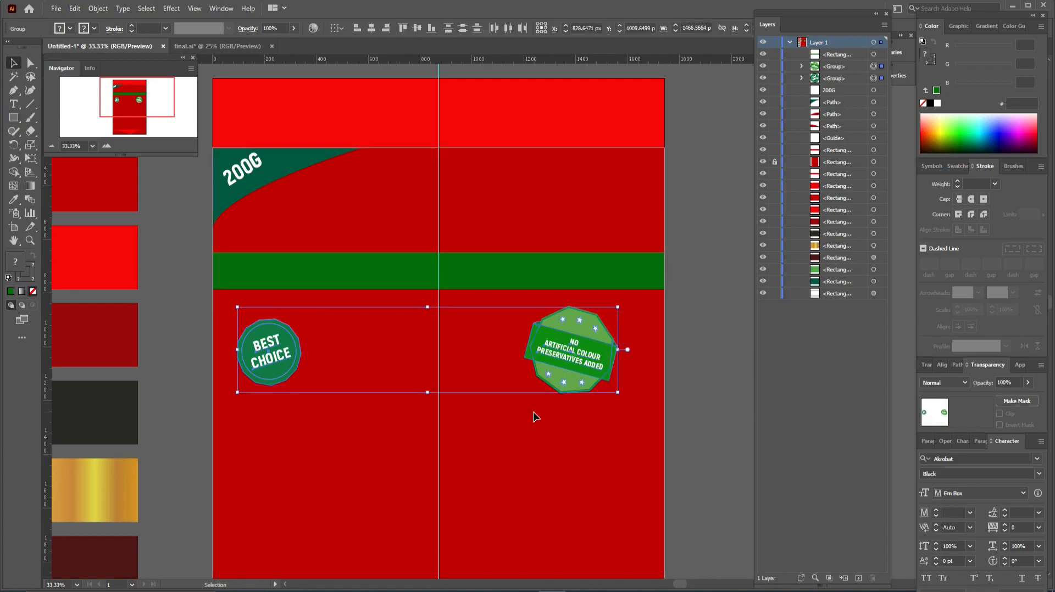
{"action": "key", "text": "Down"}
{"action": "key", "text": "Down"}
{"action": "key", "text": "Down"}
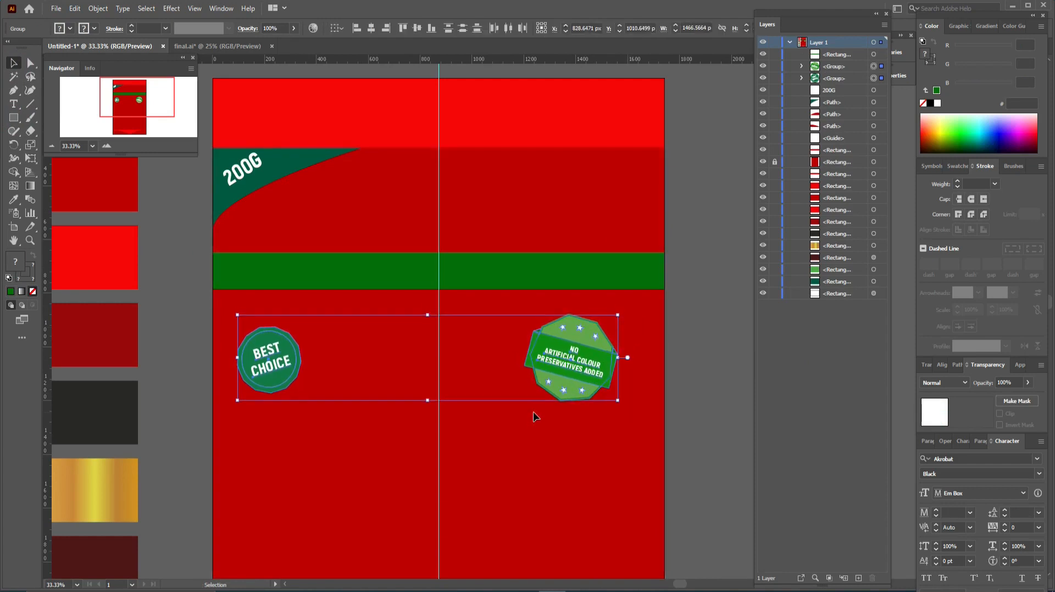
{"action": "key", "text": "Down"}
{"action": "key", "text": "Down"}
{"action": "key", "text": "Down"}
{"action": "key", "text": "Down"}
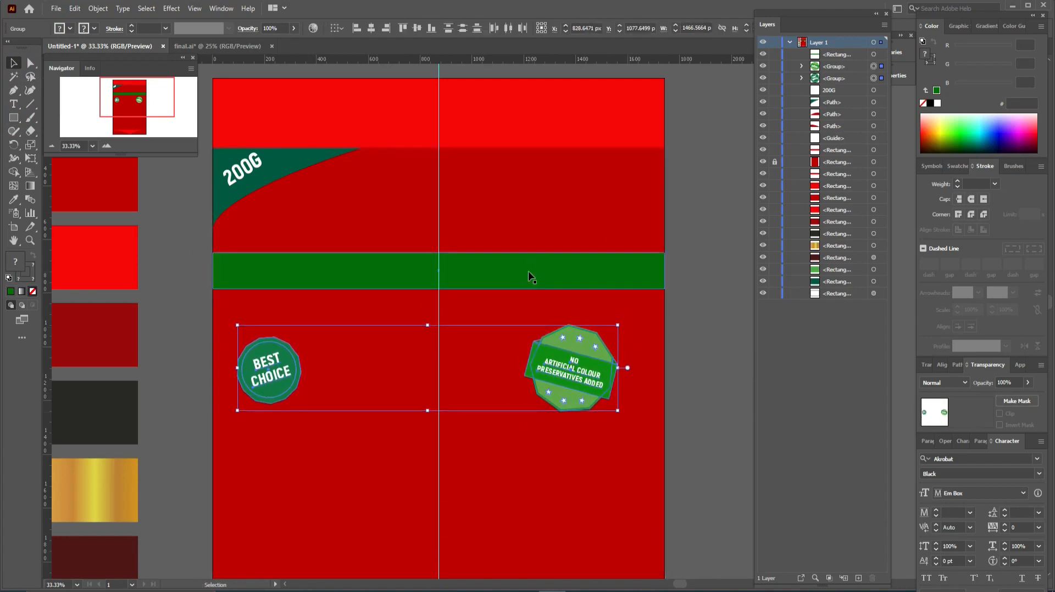
Nudge the full-width green band down slightly and recolour it with the dark charcoal swatch
{"action": "left_click", "coordinate": [530, 277]}
{"action": "key", "text": "Down"}
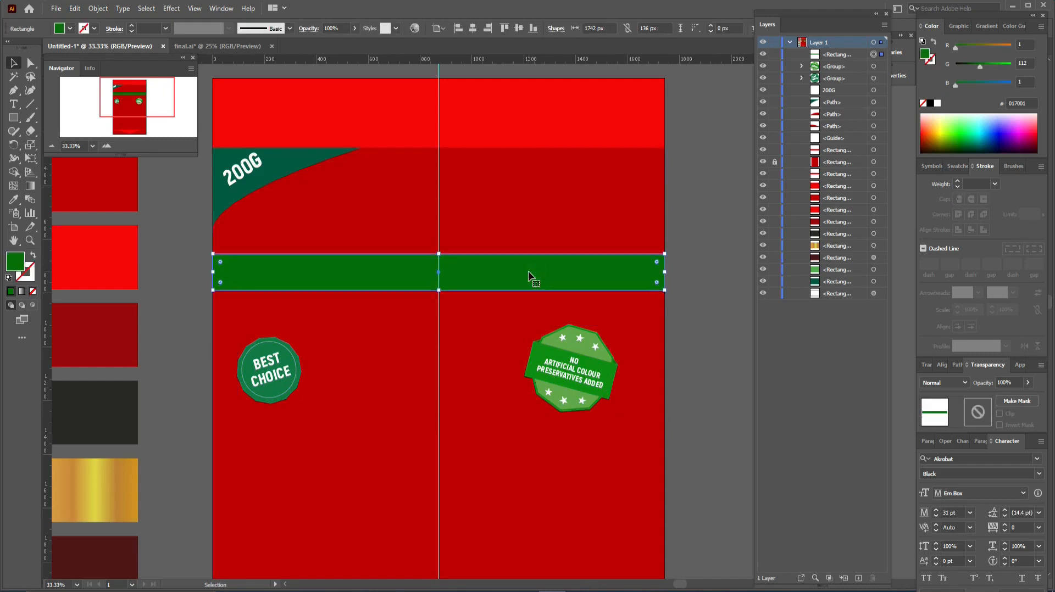
{"action": "key", "text": "i"}
{"action": "left_click", "coordinate": [107, 427]}
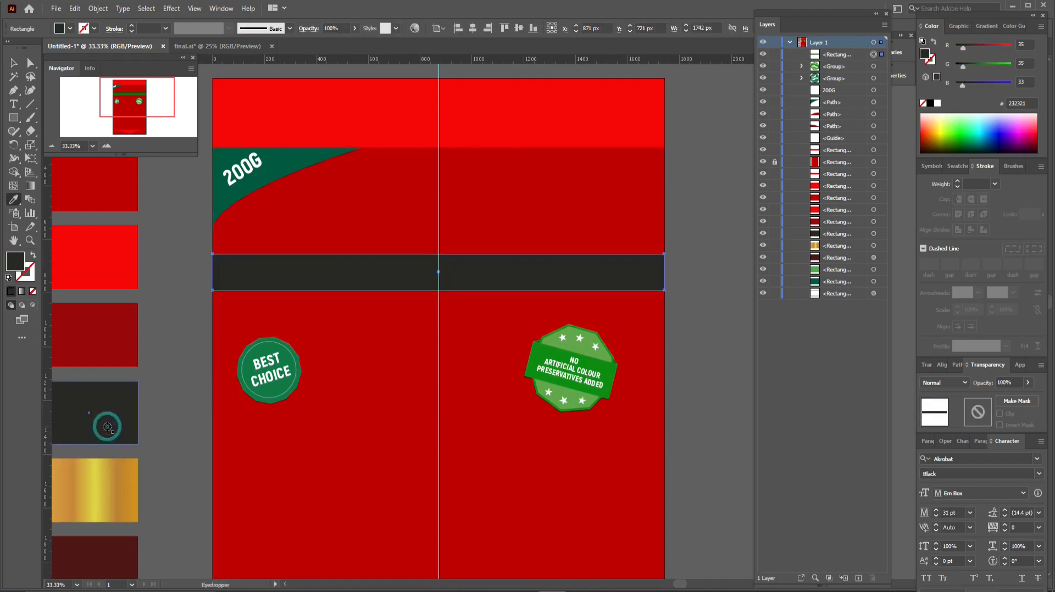
Draw a thin full-width strip about 1743 × 24 px along the upper edge of the dark band
{"action": "left_click", "coordinate": [14, 118]}
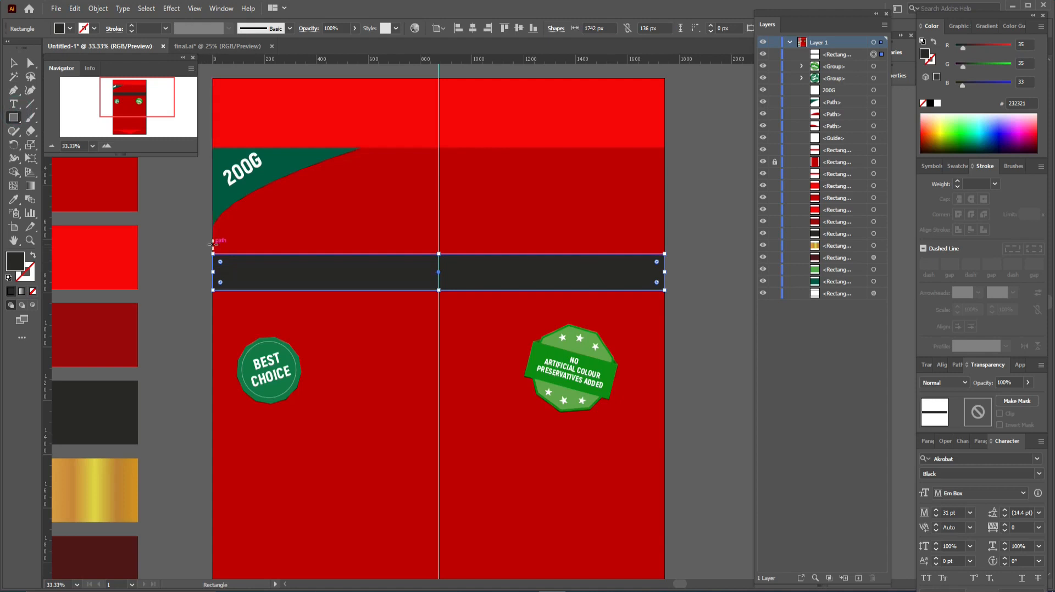
{"action": "left_click", "coordinate": [16, 118]}
{"action": "left_click", "coordinate": [13, 62]}
{"action": "left_click", "coordinate": [186, 262]}
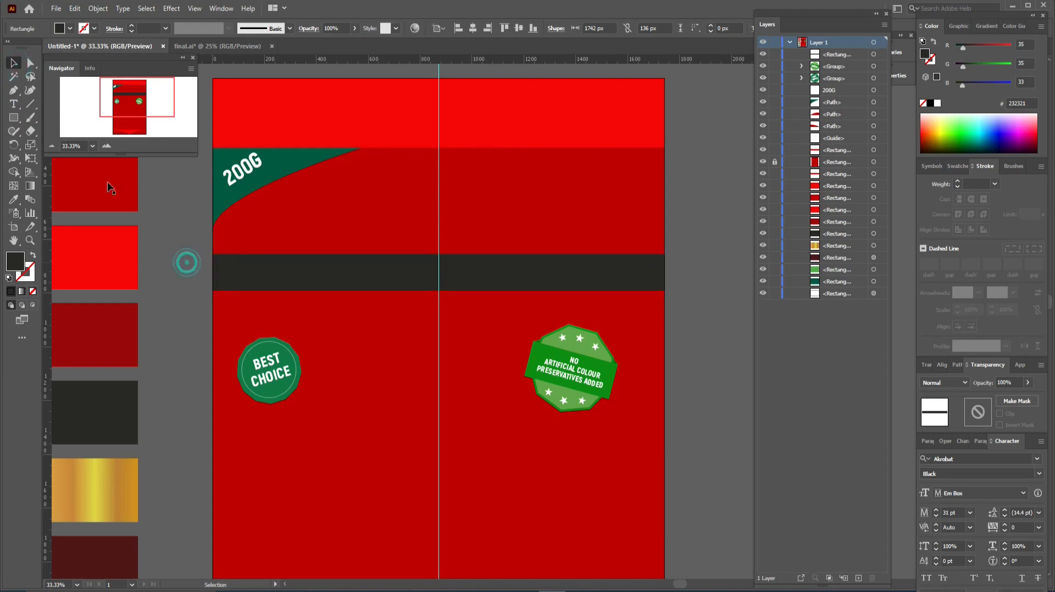
{"action": "left_click", "coordinate": [21, 119]}
{"action": "left_click_drag", "start_coordinate": [211, 248], "coordinate": [665, 251]}
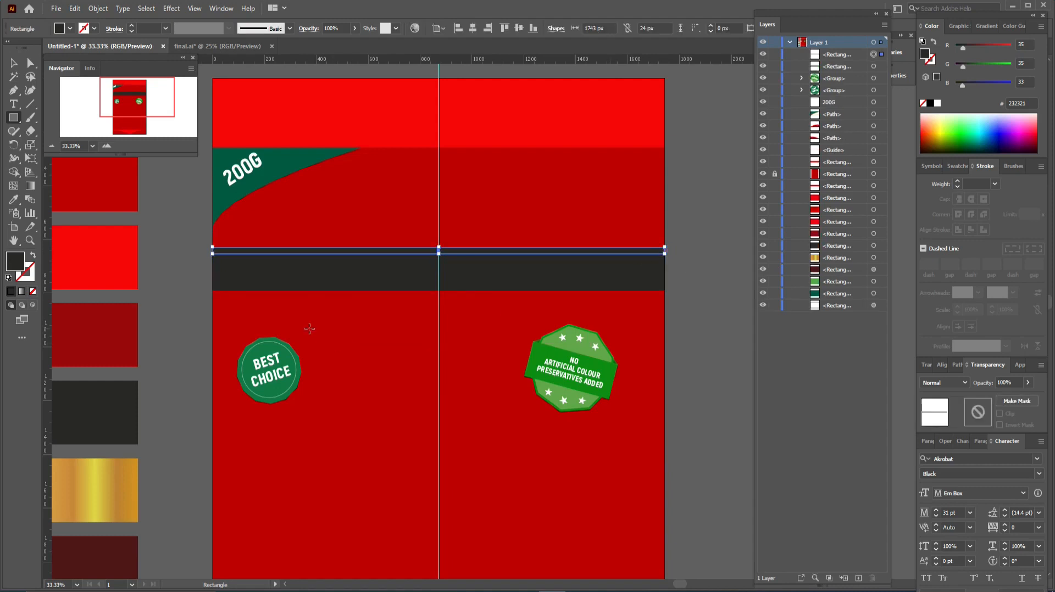
Fill the thin strip with the gold gradient swatch and copy it onto the dark band's lower edge
{"action": "key", "text": "i"}
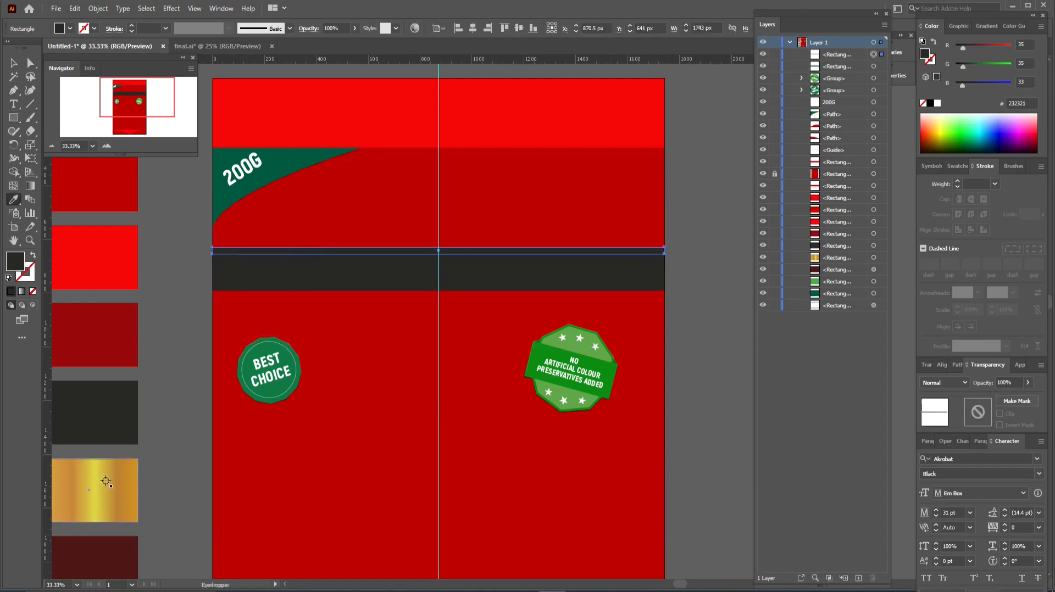
{"action": "left_click", "coordinate": [103, 477]}
{"action": "left_click", "coordinate": [14, 63]}
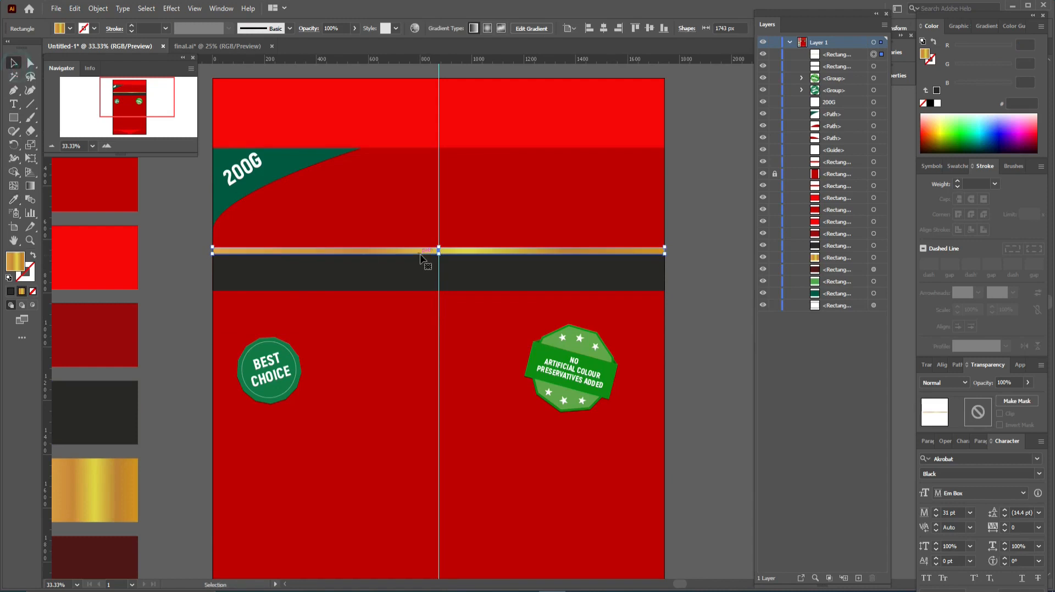
{"action": "left_click_drag", "start_coordinate": [420, 255], "coordinate": [420, 292]}
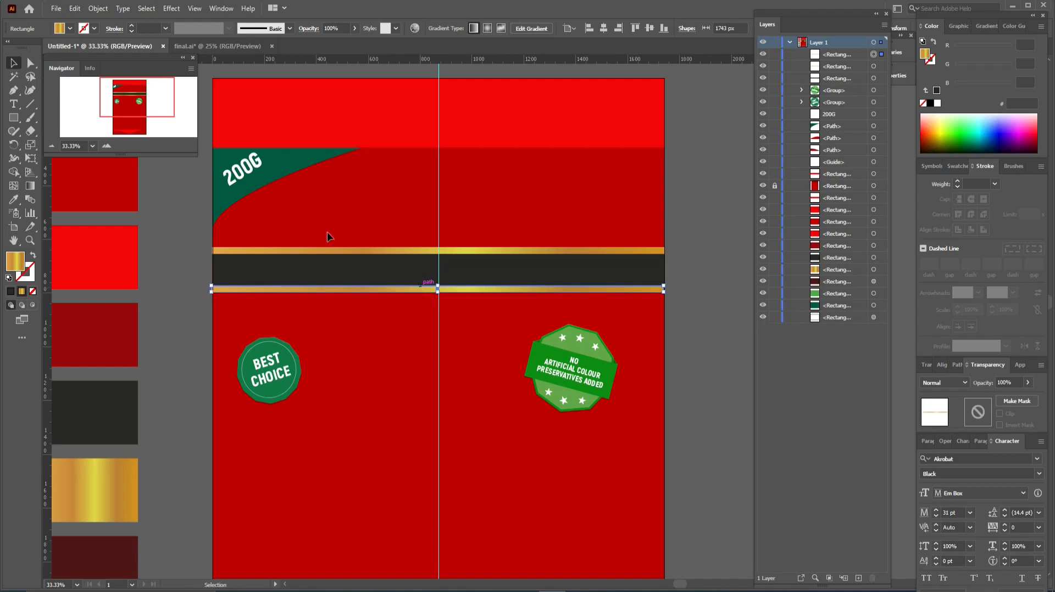
Add the text DAILY PACK in the middle of the dark band and colour it white
{"action": "left_click", "coordinate": [13, 104]}
{"action": "left_click", "coordinate": [410, 270]}
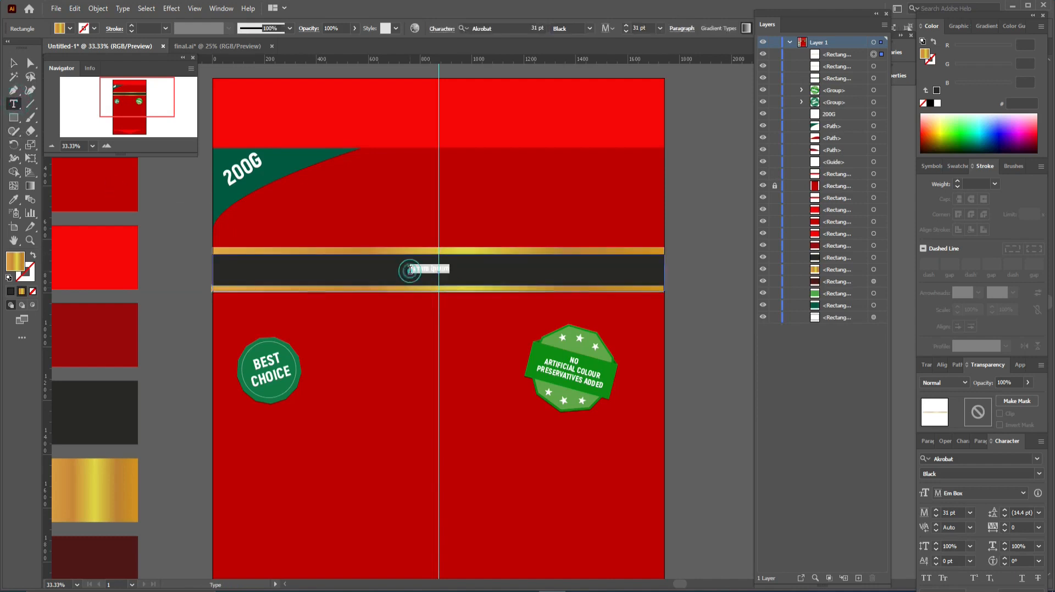
{"action": "type", "text": "D"}
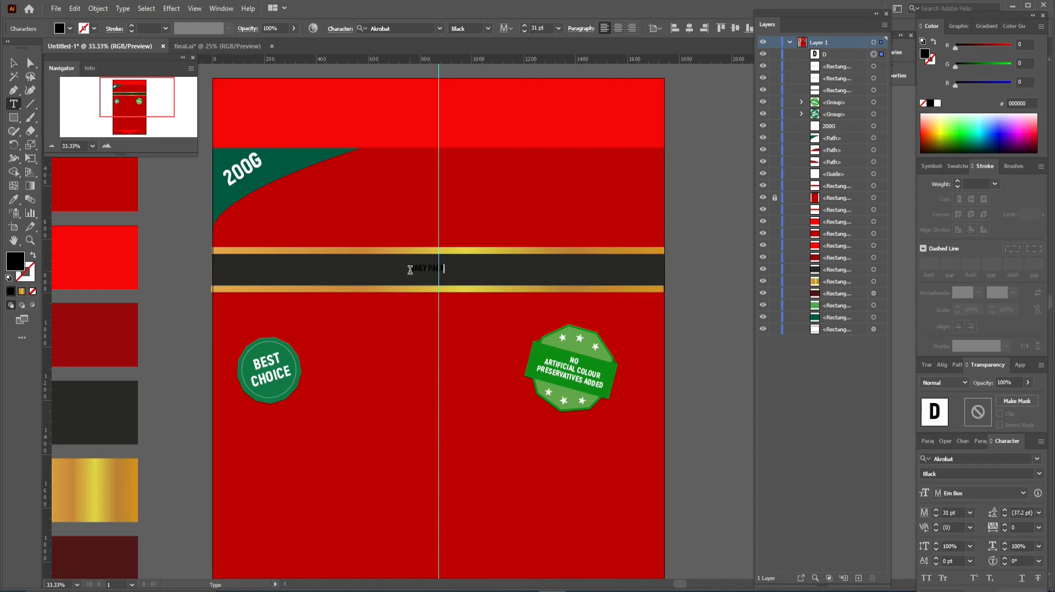
{"action": "type", "text": "AILY PACK"}
{"action": "left_click", "coordinate": [14, 63]}
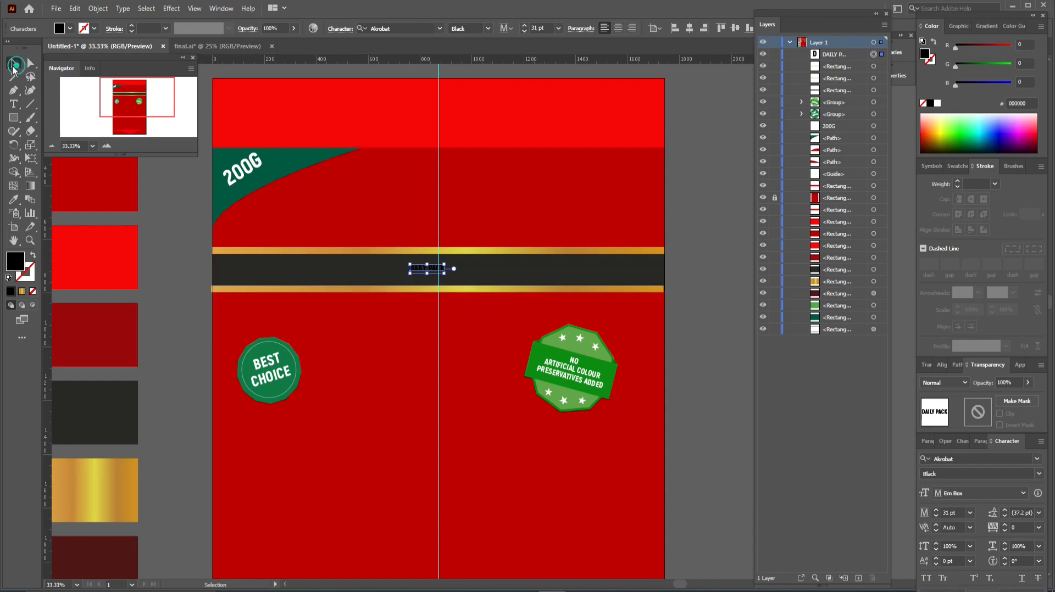
{"action": "left_click", "coordinate": [70, 28]}
{"action": "left_click", "coordinate": [22, 47]}
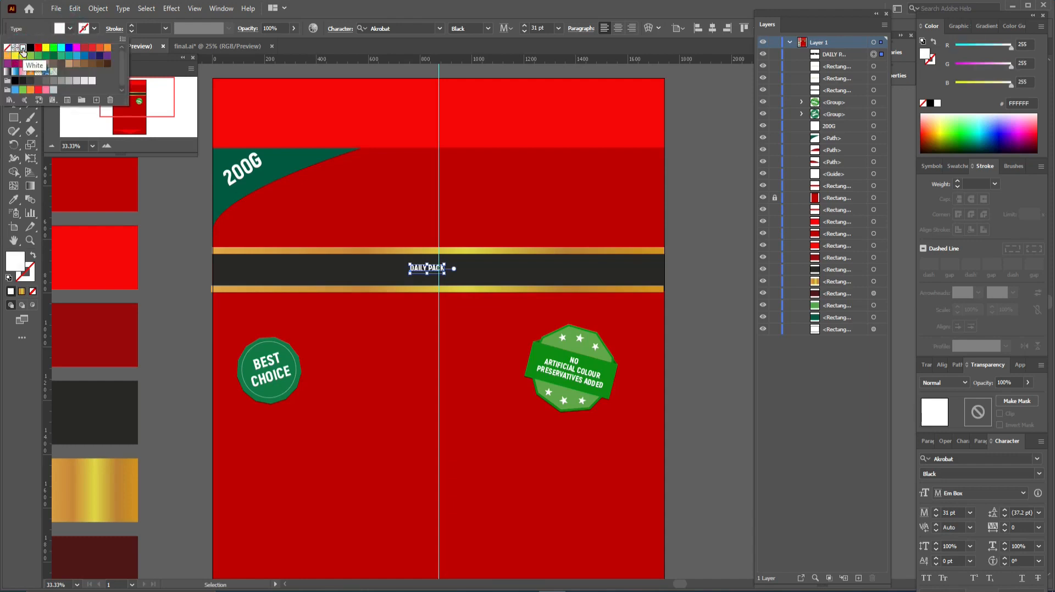
Enlarge the DAILY PACK text to about 78 pt and centre it horizontally on the layout
{"action": "left_click", "coordinate": [481, 27]}
{"action": "left_click", "coordinate": [489, 29]}
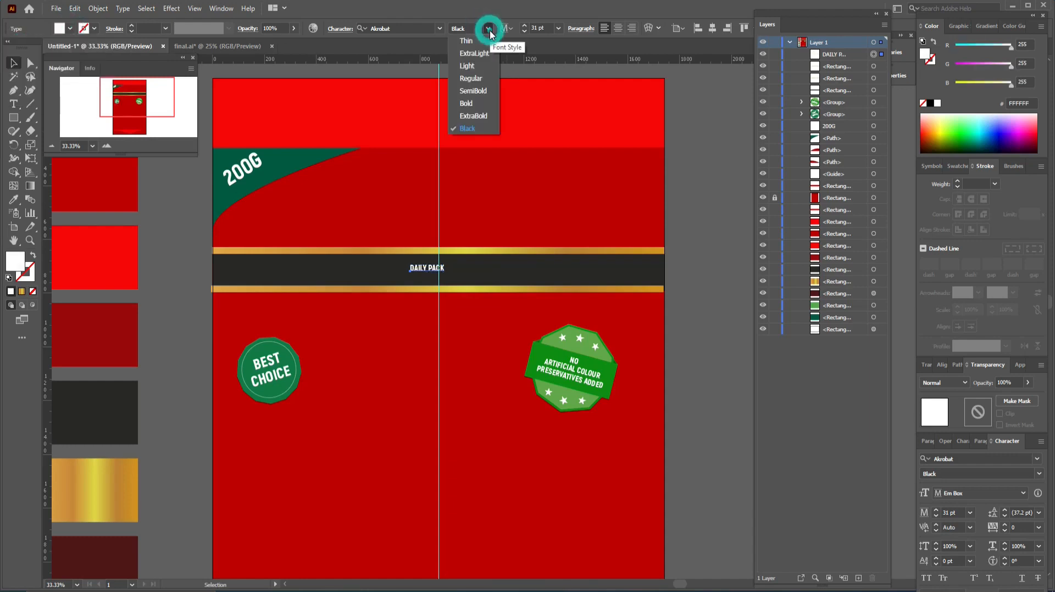
{"action": "left_click", "coordinate": [488, 30]}
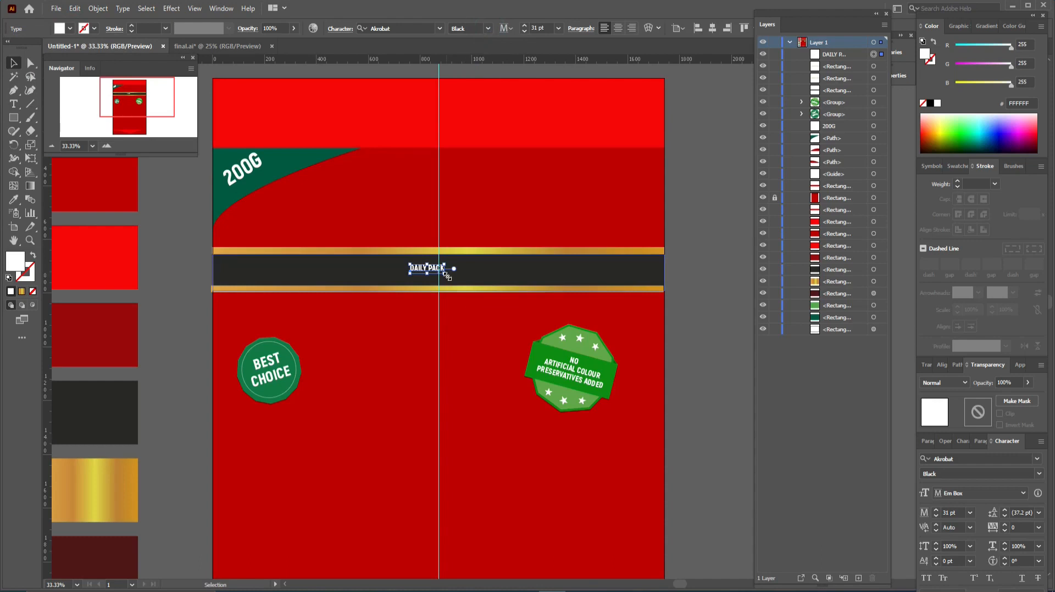
{"action": "mouse_move", "coordinate": [446, 277]}
{"action": "left_mouse_down"}
{"action": "mouse_move", "coordinate": [483, 286]}
{"action": "mouse_move", "coordinate": [480, 269]}
{"action": "mouse_move", "coordinate": [456, 272]}
{"action": "left_mouse_up"}
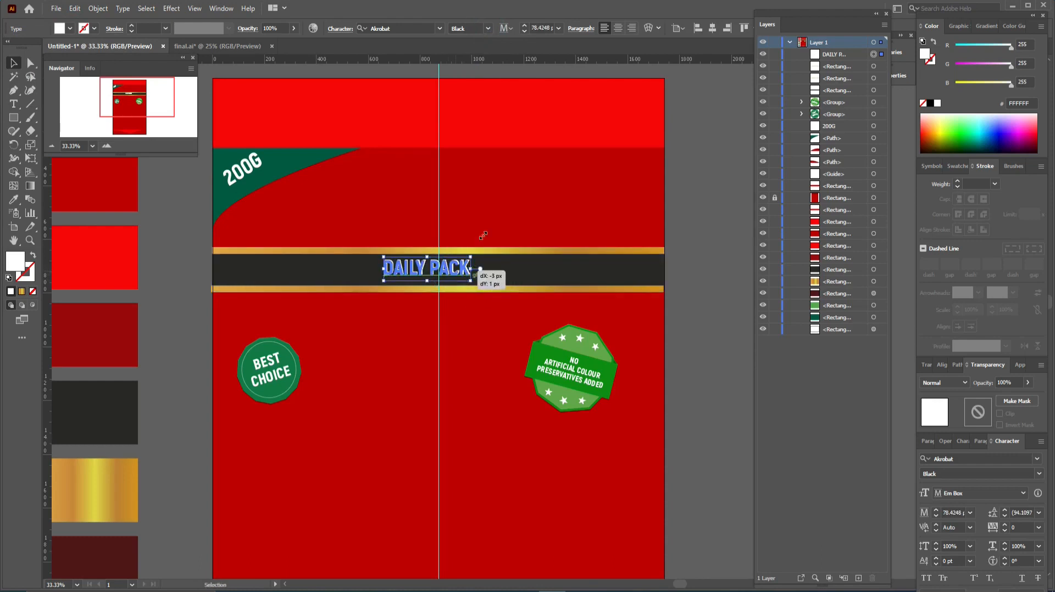
{"action": "left_click_drag", "start_coordinate": [483, 235], "coordinate": [483, 235]}
{"action": "left_click", "coordinate": [711, 28]}
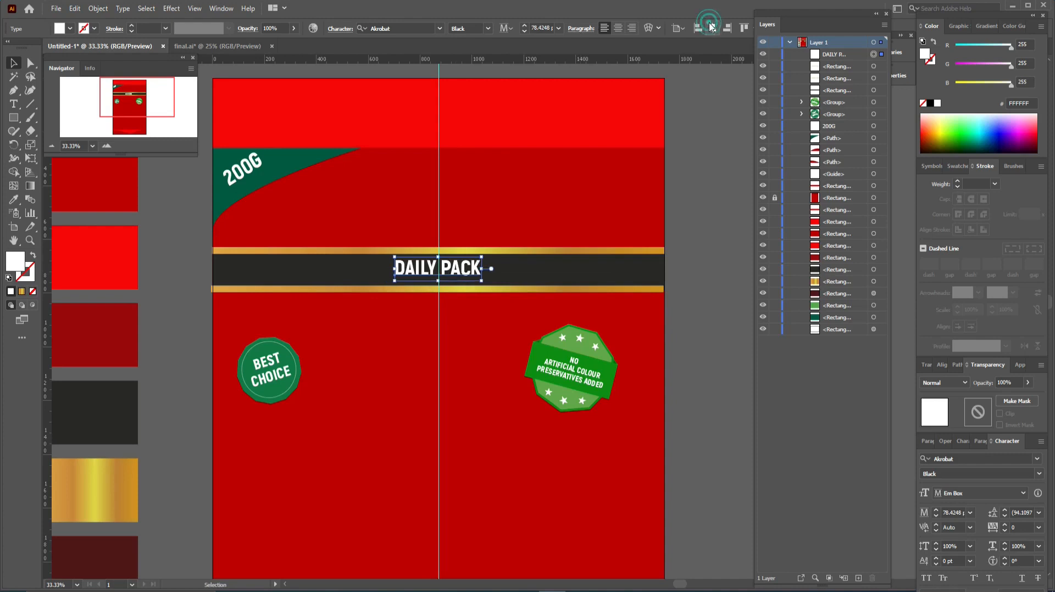
{"action": "left_click", "coordinate": [709, 336]}
Add the text EXPORT QUALITY on the bright red shape between the curves at the layout's bottom
{"action": "scroll", "coordinate": [708, 335], "scroll_direction": "down", "scroll_amount": 7}
{"action": "key", "text": "t"}
{"action": "left_click", "coordinate": [439, 381]}
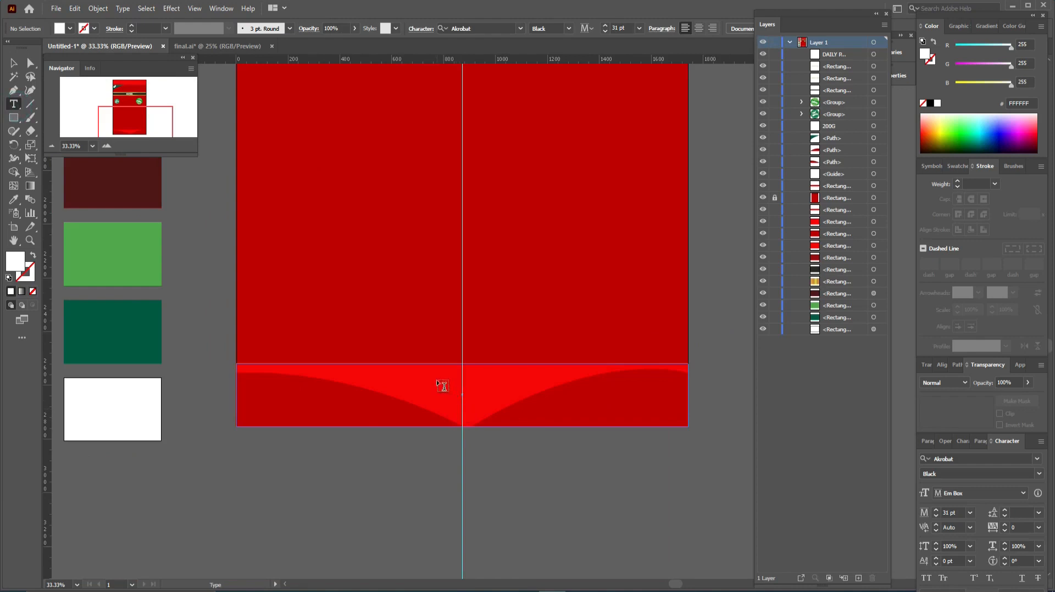
{"action": "type", "text": "EXPORT QUlity"}
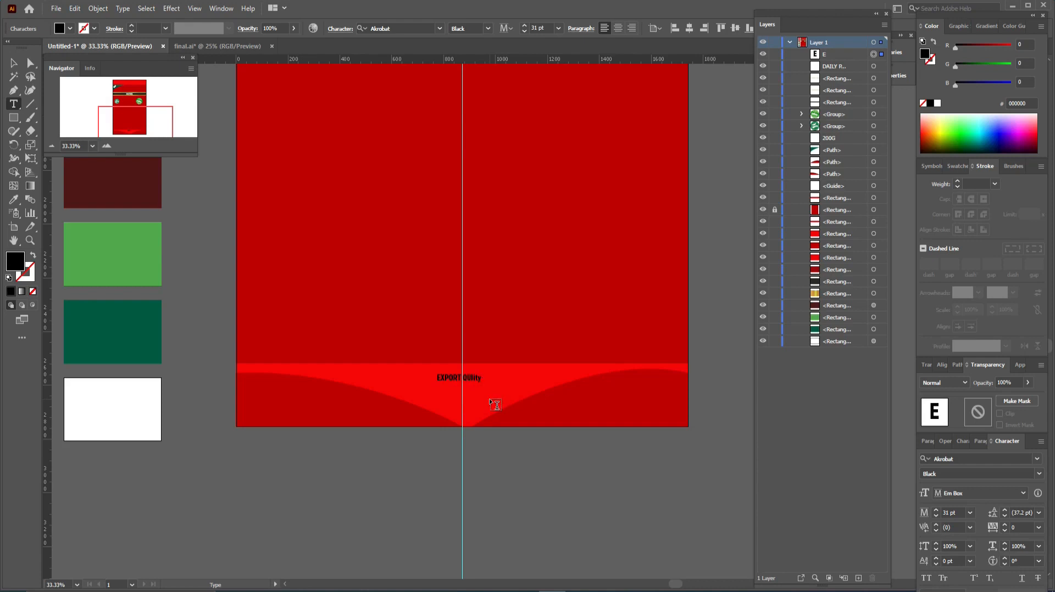
{"action": "key", "text": "Escape"}
{"action": "key", "text": "Escape"}
Colour the EXPORT QUALITY text white, enlarge it to about 49 pt and seat it between the two curves
{"action": "left_click", "coordinate": [70, 29]}
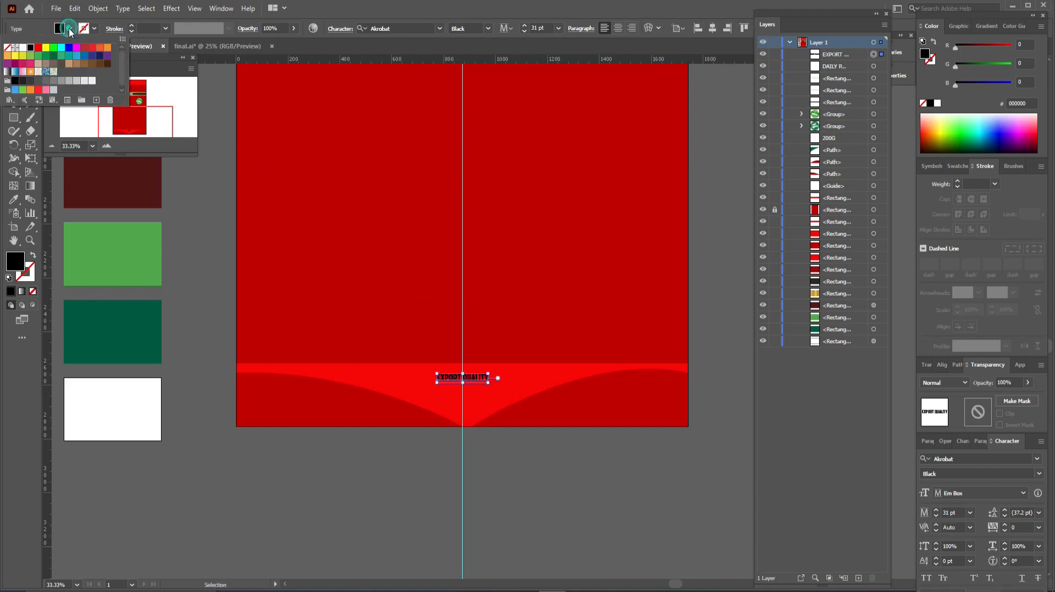
{"action": "left_click", "coordinate": [22, 48]}
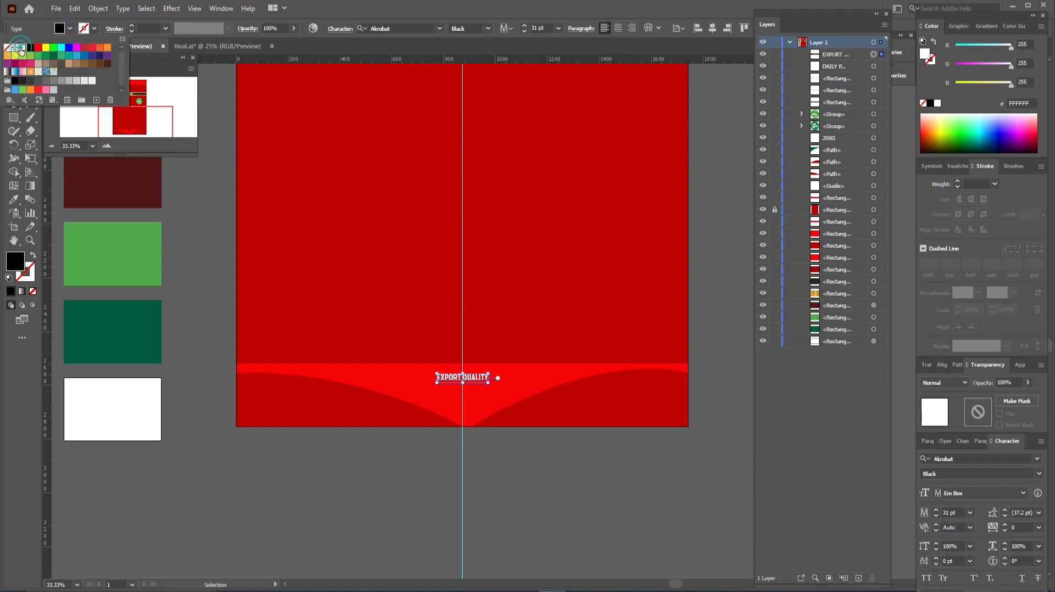
{"action": "left_click", "coordinate": [487, 378]}
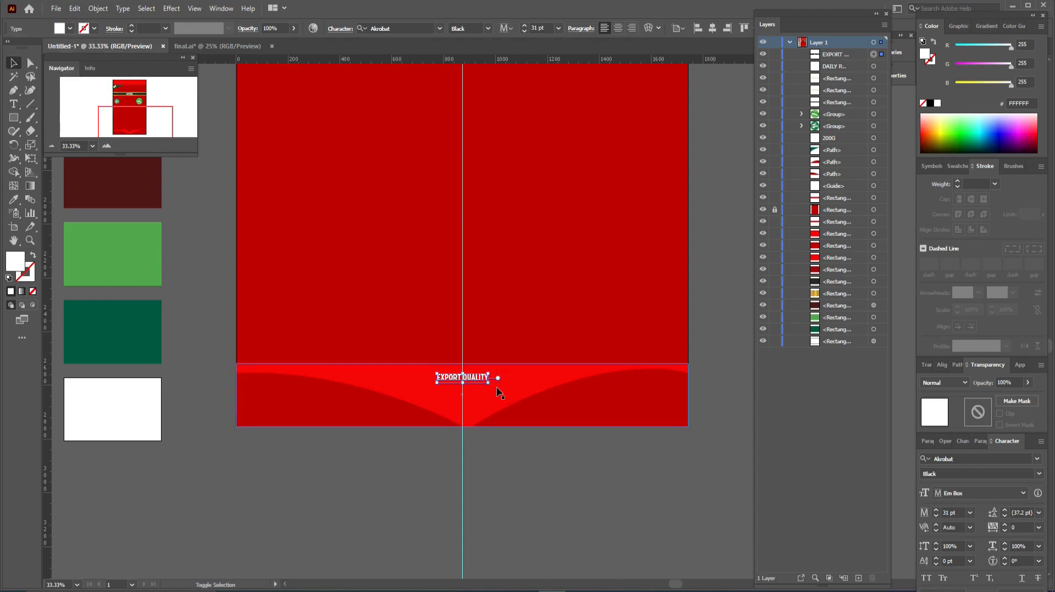
{"action": "mouse_move", "coordinate": [497, 378]}
{"action": "left_mouse_down"}
{"action": "mouse_move", "coordinate": [507, 389]}
{"action": "mouse_move", "coordinate": [485, 393]}
{"action": "left_mouse_up"}
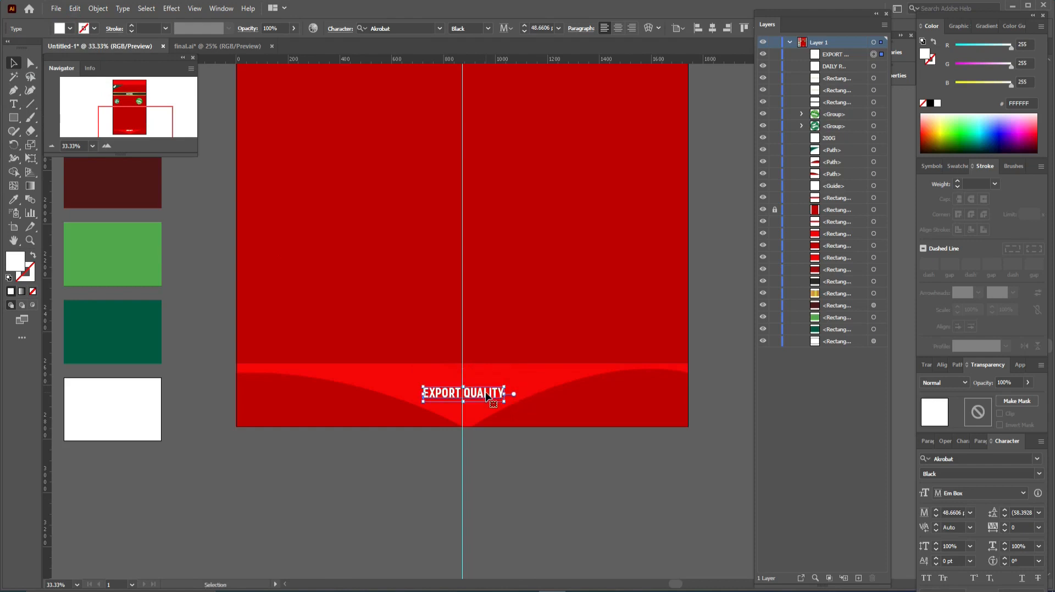
Embed the spice image SPICE-BG-REMOVE.png below the layout and trace it with the 16 Colors preset
{"action": "scroll", "coordinate": [599, 512], "scroll_direction": "down", "scroll_amount": 1}
{"action": "mouse_move", "coordinate": [567, 423]}
{"action": "left_mouse_down"}
{"action": "mouse_move", "coordinate": [236, 489]}
{"action": "mouse_move", "coordinate": [371, 382]}
{"action": "left_mouse_up"}
{"action": "left_click", "coordinate": [178, 28]}
{"action": "left_click", "coordinate": [287, 30]}
{"action": "left_click", "coordinate": [318, 118]}
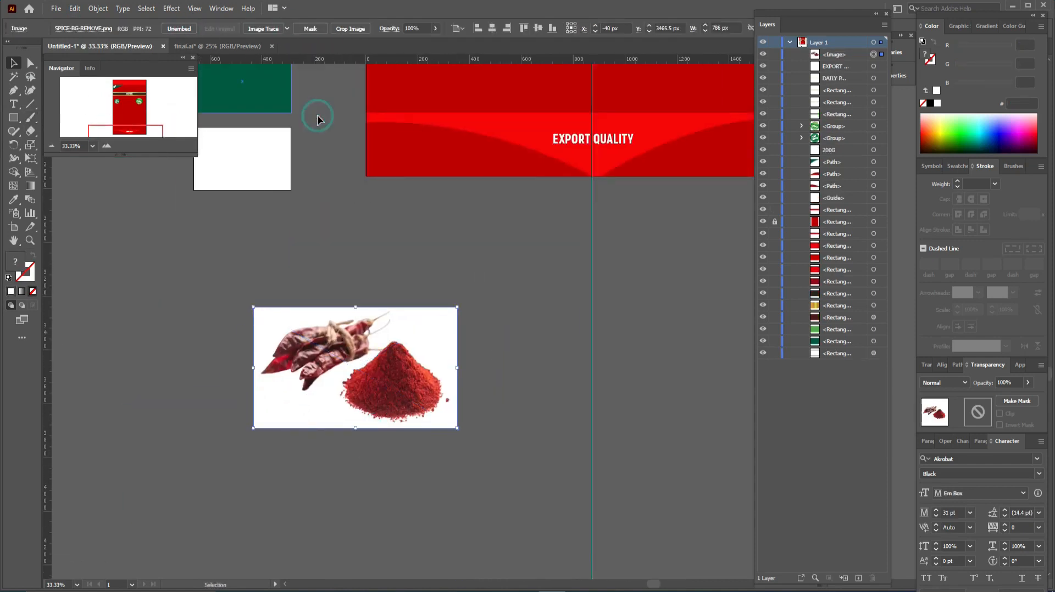
Make the image trace ignore white and set a duplicate of the traced spice image apart from the other one
{"action": "left_click", "coordinate": [141, 28]}
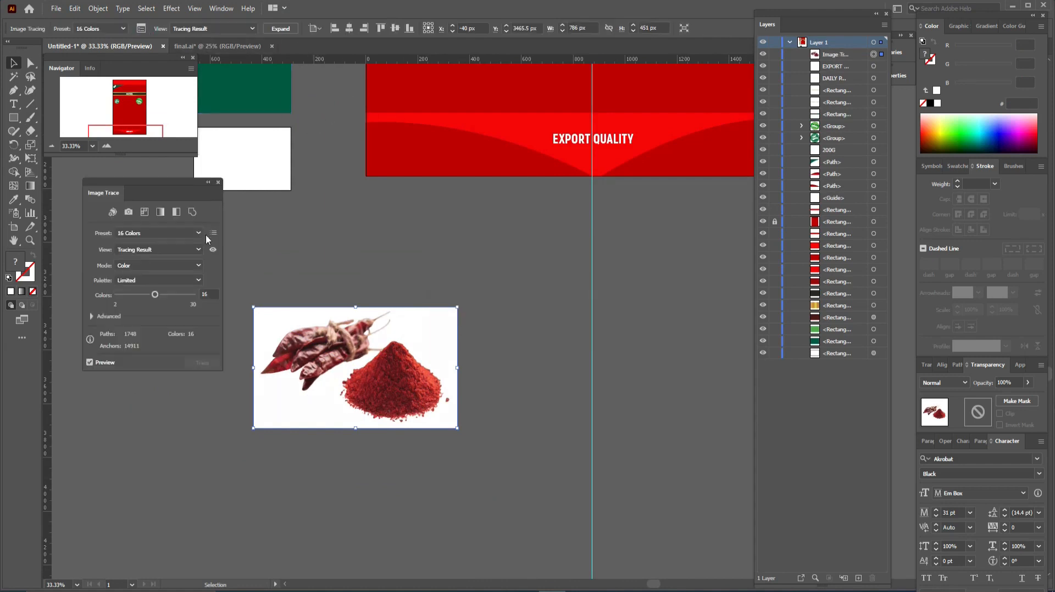
{"action": "left_click", "coordinate": [101, 320]}
{"action": "left_click", "coordinate": [95, 447]}
{"action": "left_click", "coordinate": [218, 183]}
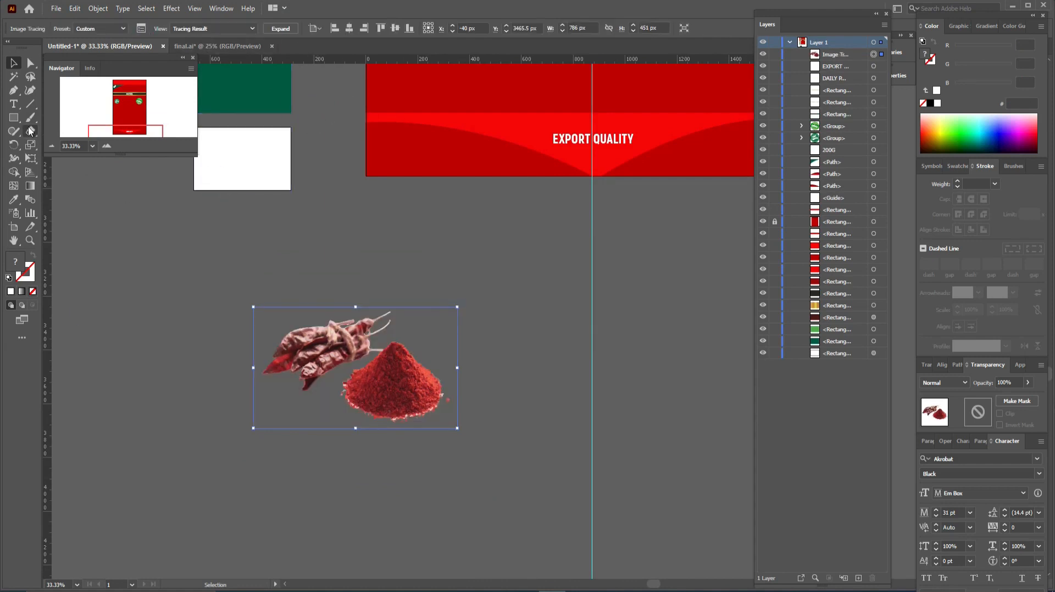
{"action": "mouse_move", "coordinate": [379, 394]}
{"action": "left_mouse_down"}
{"action": "mouse_move", "coordinate": [276, 480]}
{"action": "mouse_move", "coordinate": [208, 508]}
{"action": "left_mouse_up"}
{"action": "left_click_drag", "start_coordinate": [409, 348], "coordinate": [475, 324]}
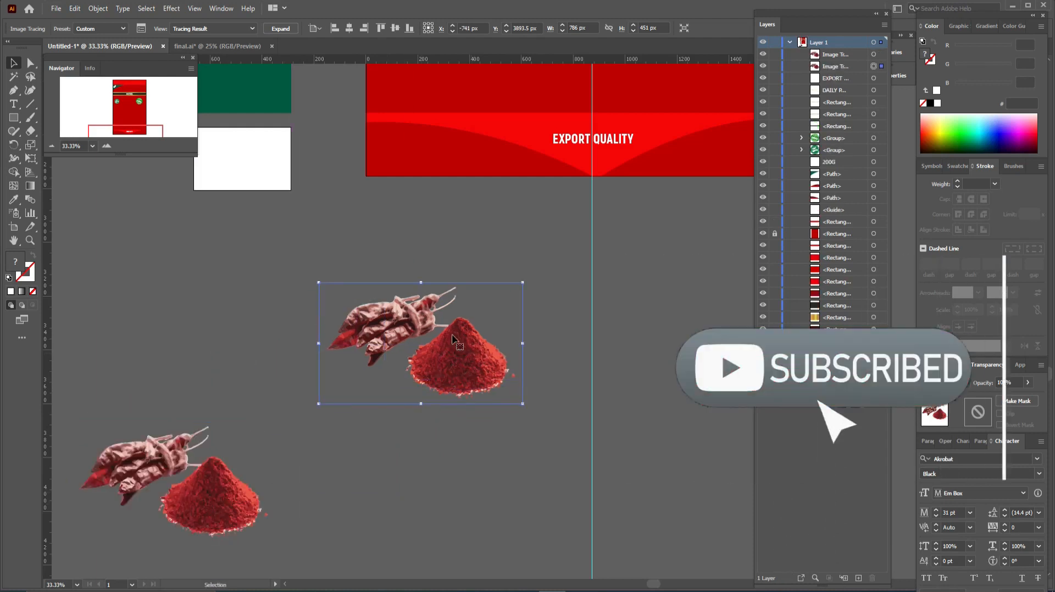
Outline the powder heap in the upper traced spice image with a closed Pen path, leaving out the chillies
{"action": "key", "text": "p"}
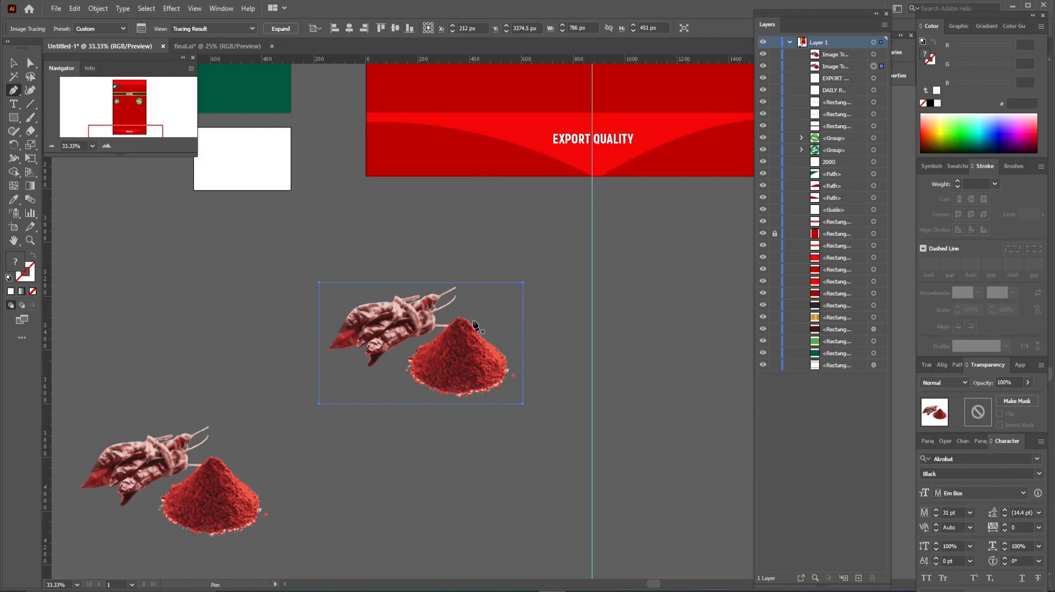
{"action": "left_click", "coordinate": [473, 318]}
{"action": "left_click", "coordinate": [514, 352]}
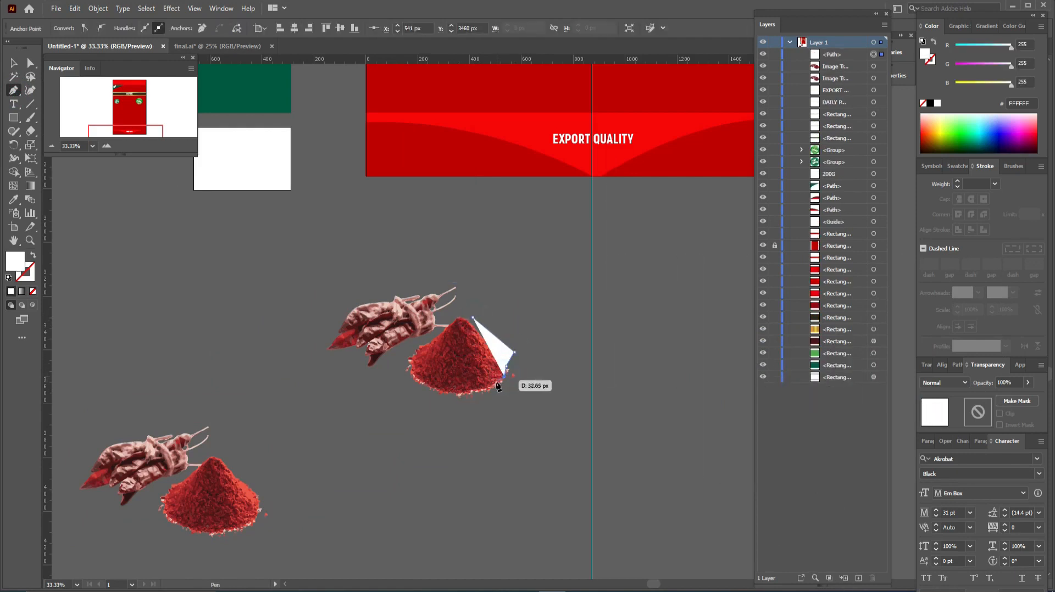
{"action": "left_click", "coordinate": [504, 376]}
{"action": "left_click", "coordinate": [472, 389]}
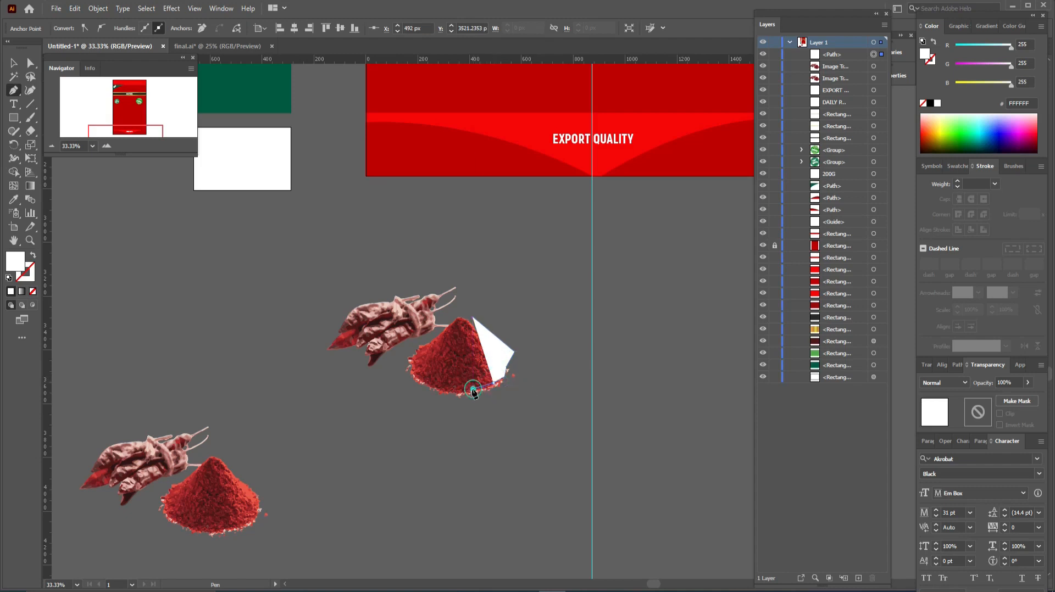
{"action": "left_click", "coordinate": [454, 389]}
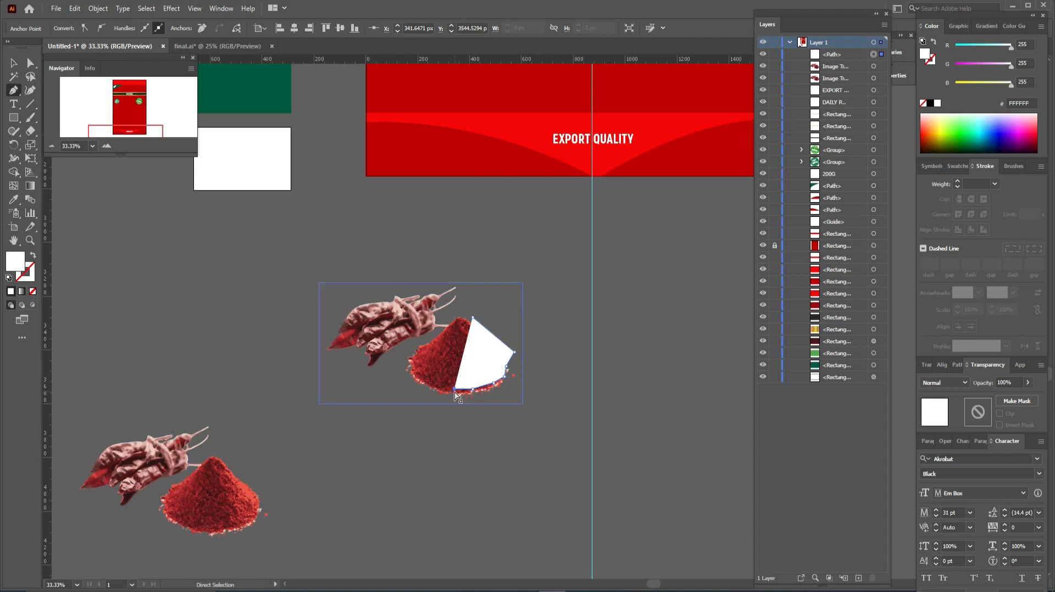
{"action": "key", "text": "ctrl+z"}
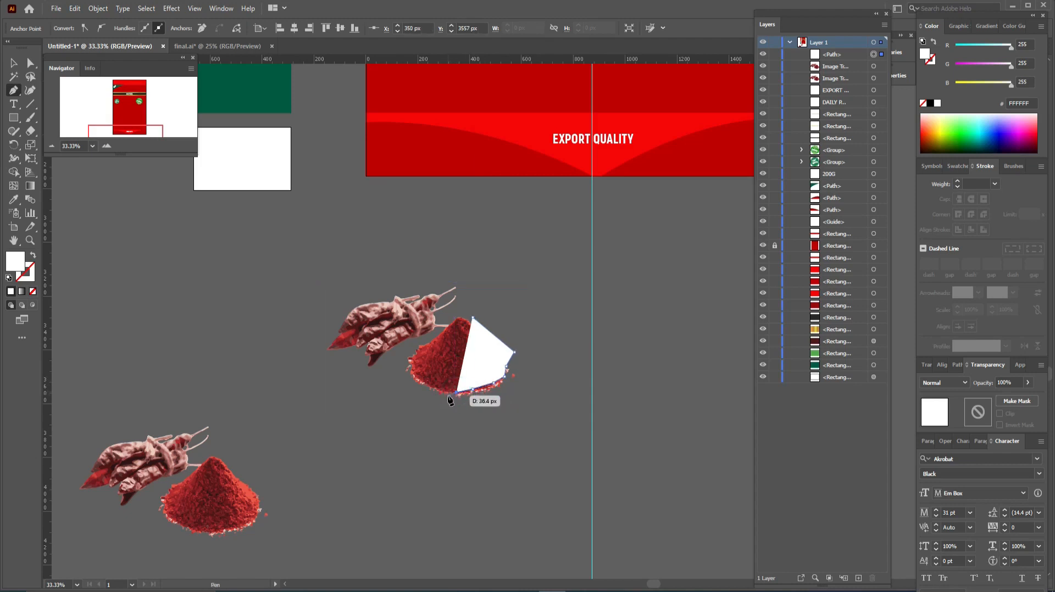
{"action": "left_click", "coordinate": [445, 395]}
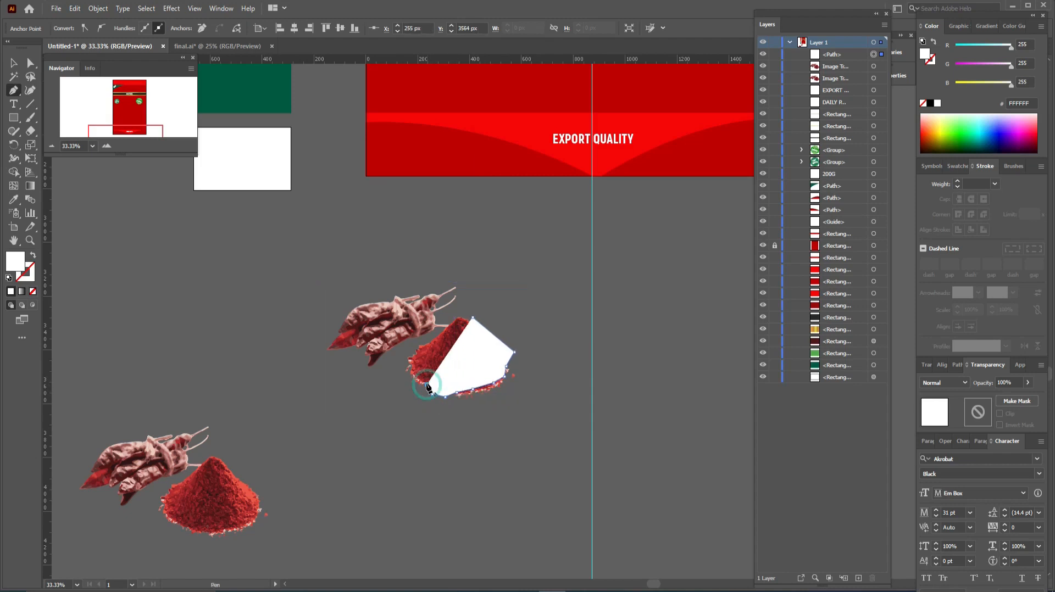
{"action": "left_click", "coordinate": [423, 383]}
{"action": "left_click", "coordinate": [416, 378]}
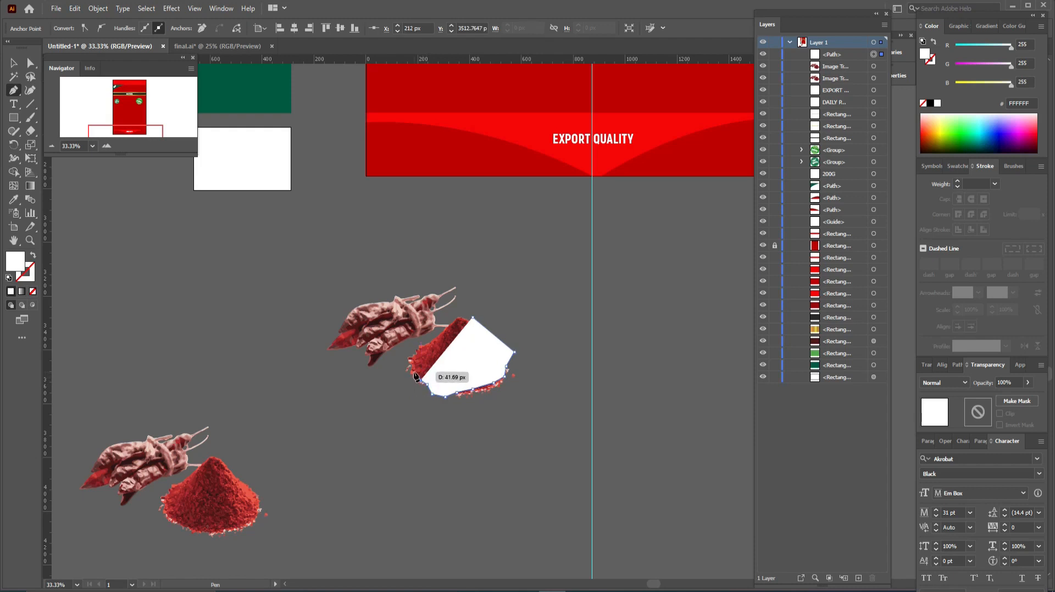
{"action": "left_click", "coordinate": [410, 369]}
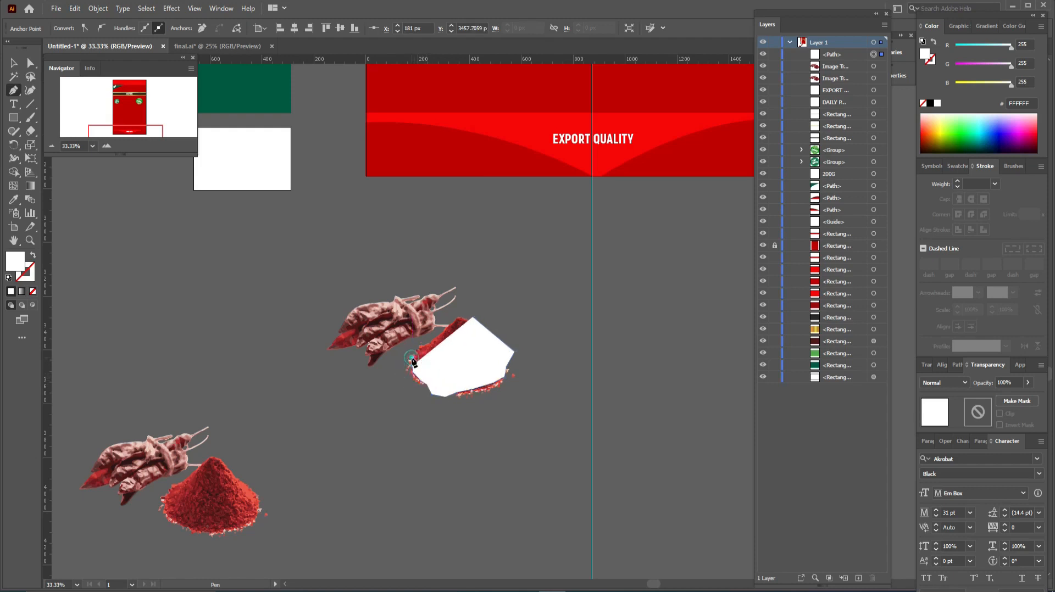
{"action": "left_click", "coordinate": [412, 357]}
{"action": "left_click", "coordinate": [413, 349]}
{"action": "left_click", "coordinate": [421, 344]}
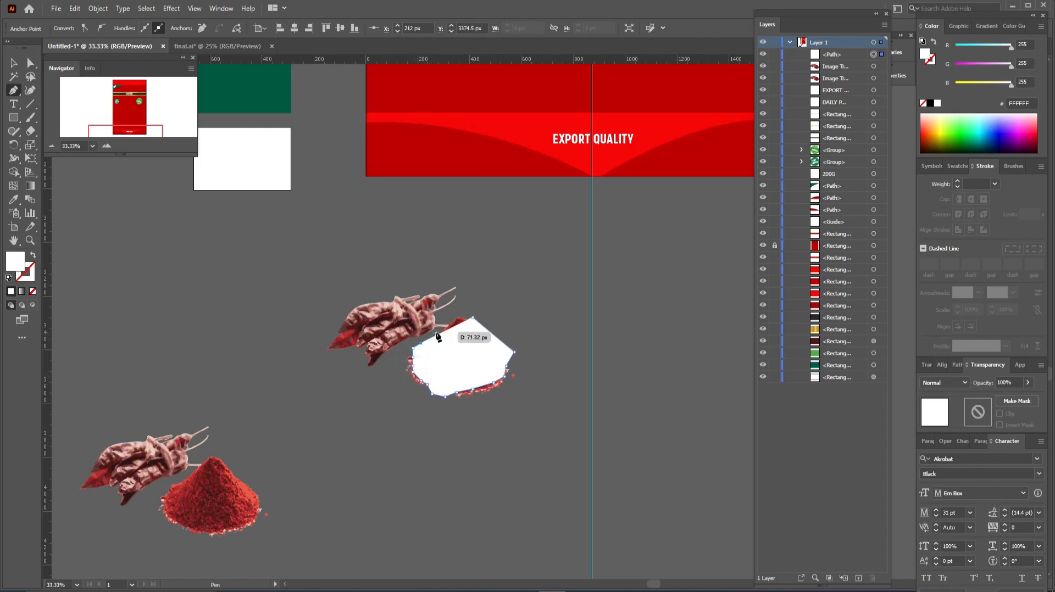
{"action": "left_click", "coordinate": [436, 333]}
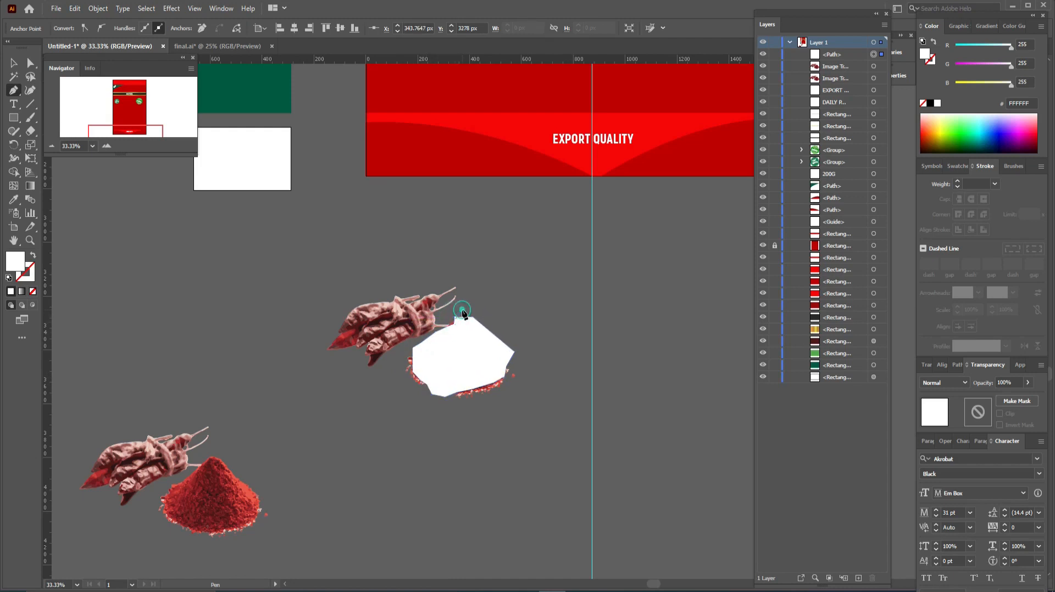
{"action": "left_click", "coordinate": [463, 312]}
{"action": "left_click", "coordinate": [473, 319]}
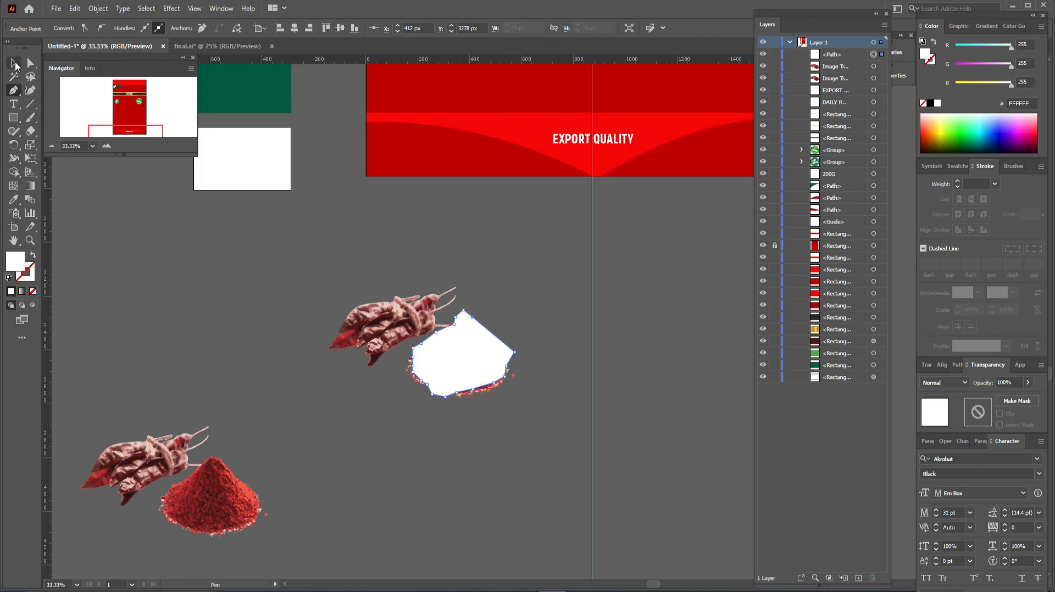
Clip the upper traced image to the powder heap outline with a clipping mask
{"action": "left_click", "coordinate": [14, 64]}
{"action": "left_click_drag", "start_coordinate": [528, 313], "coordinate": [467, 379]}
{"action": "right_click", "coordinate": [477, 352]}
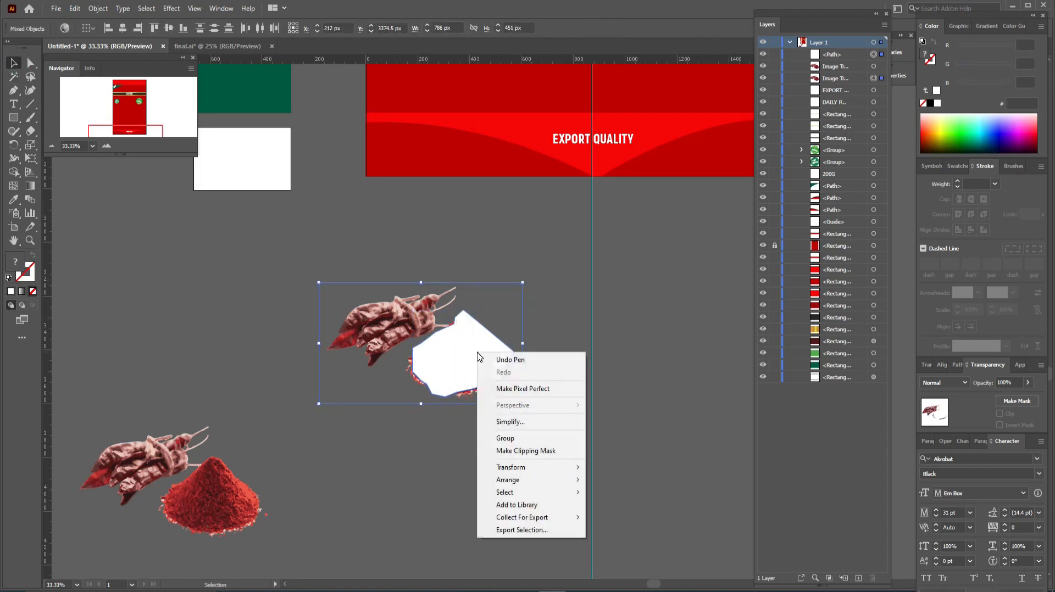
{"action": "left_click", "coordinate": [516, 453]}
{"action": "left_click", "coordinate": [513, 454]}
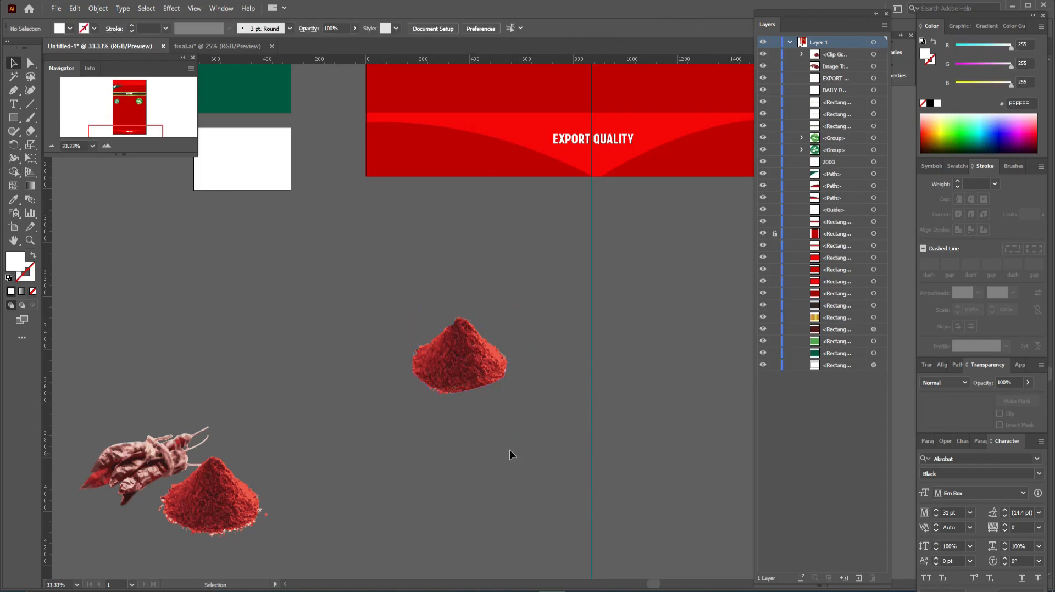
Outline the chilli bundle in the other traced spice image with a closed Pen path, leaving out the powder heap
{"action": "left_click_drag", "start_coordinate": [308, 482], "coordinate": [445, 438]}
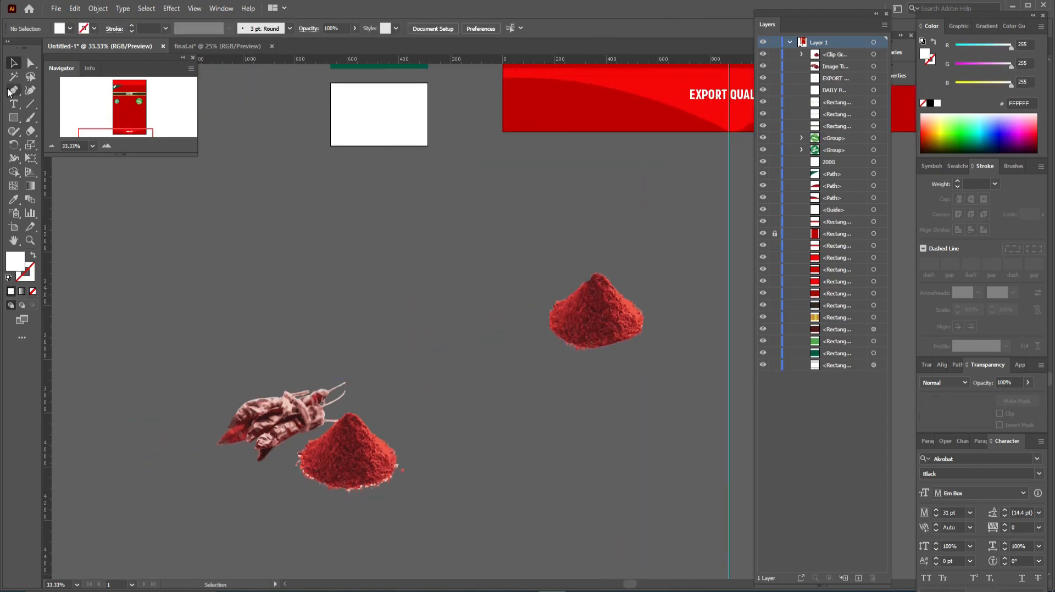
{"action": "left_click", "coordinate": [250, 472]}
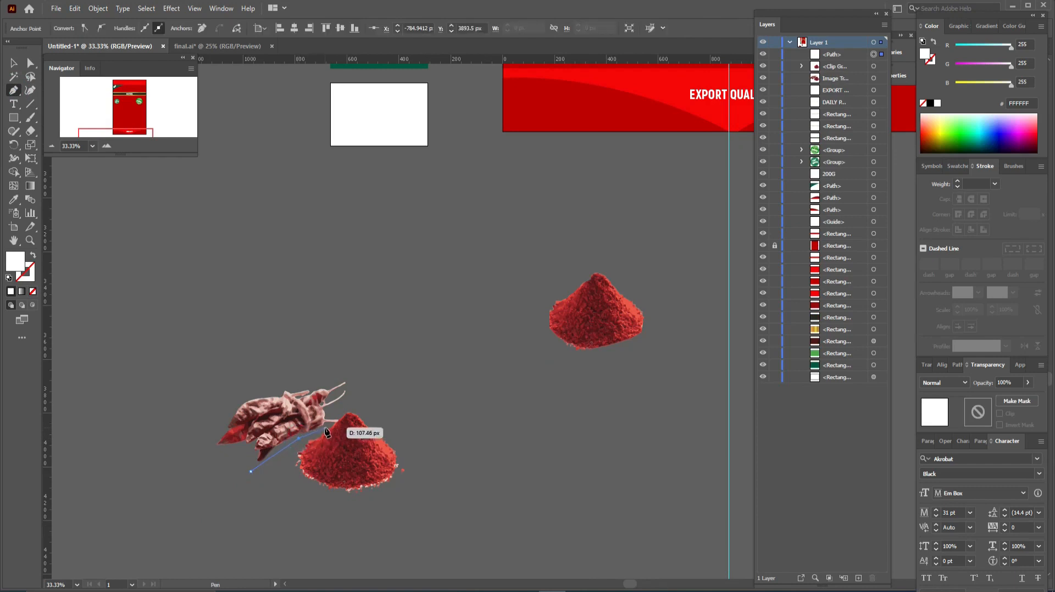
{"action": "left_click_drag", "start_coordinate": [326, 432], "coordinate": [340, 421]}
{"action": "left_click", "coordinate": [338, 418]}
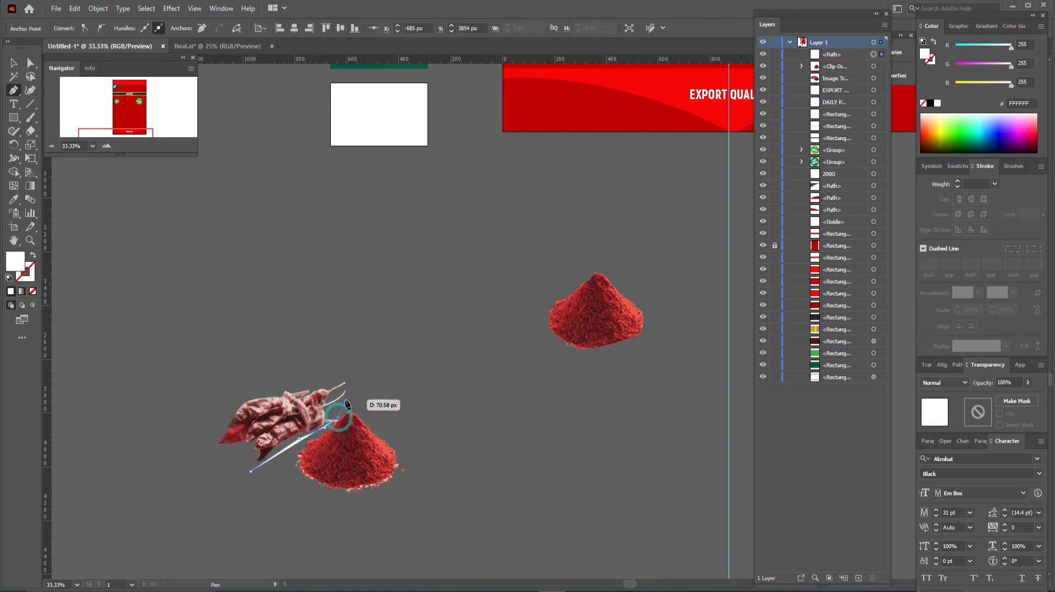
{"action": "left_click", "coordinate": [348, 399]}
{"action": "left_click", "coordinate": [356, 369]}
{"action": "left_click", "coordinate": [316, 368]}
{"action": "left_click_drag", "start_coordinate": [262, 376], "coordinate": [257, 387]}
{"action": "left_click", "coordinate": [236, 408]}
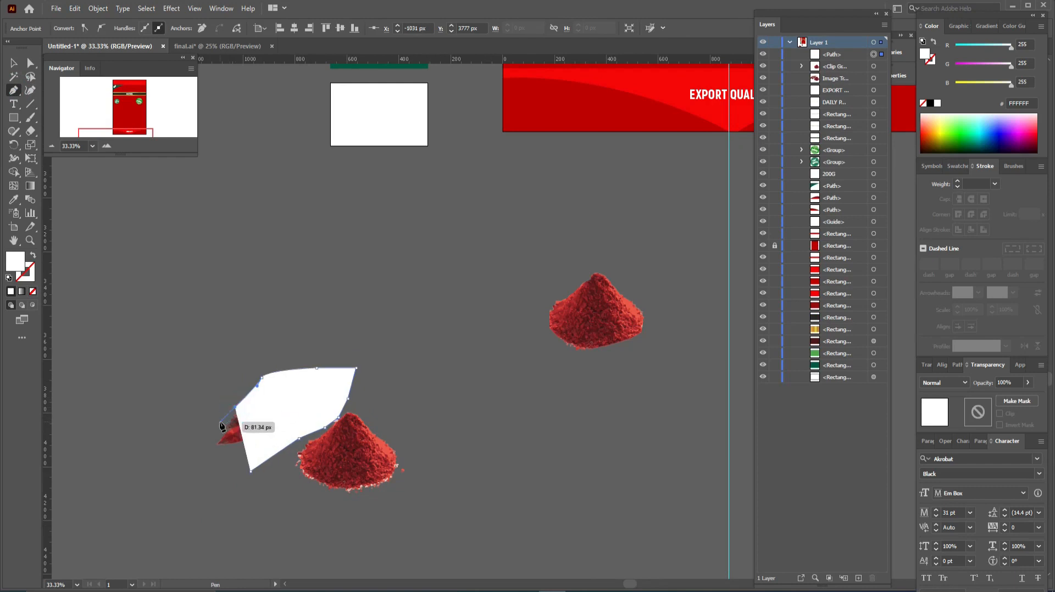
{"action": "key", "text": "ctrl+z"}
{"action": "left_click", "coordinate": [244, 381]}
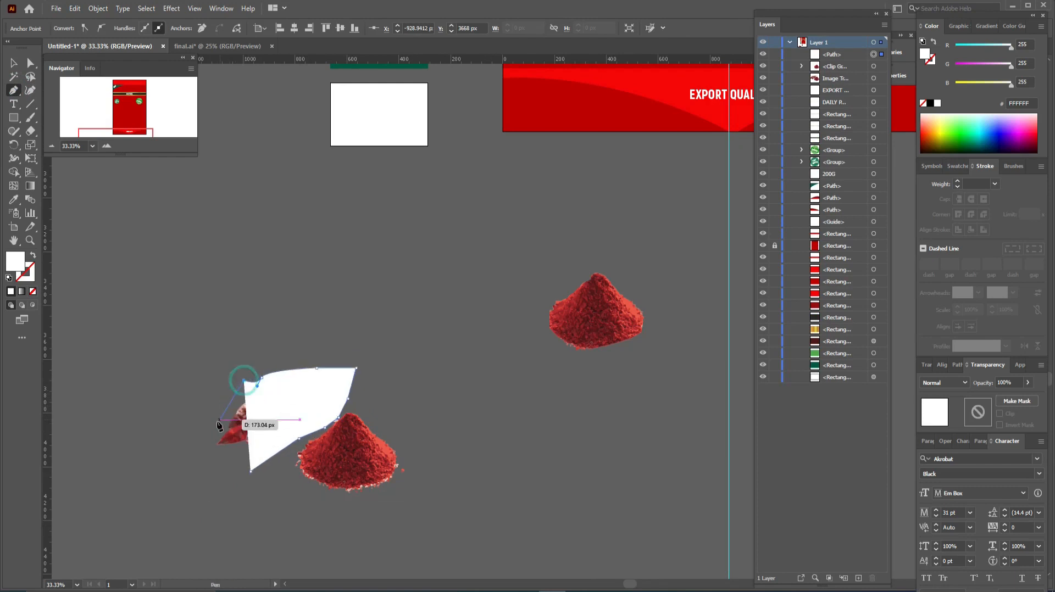
{"action": "left_click", "coordinate": [215, 423]}
{"action": "left_click", "coordinate": [213, 471]}
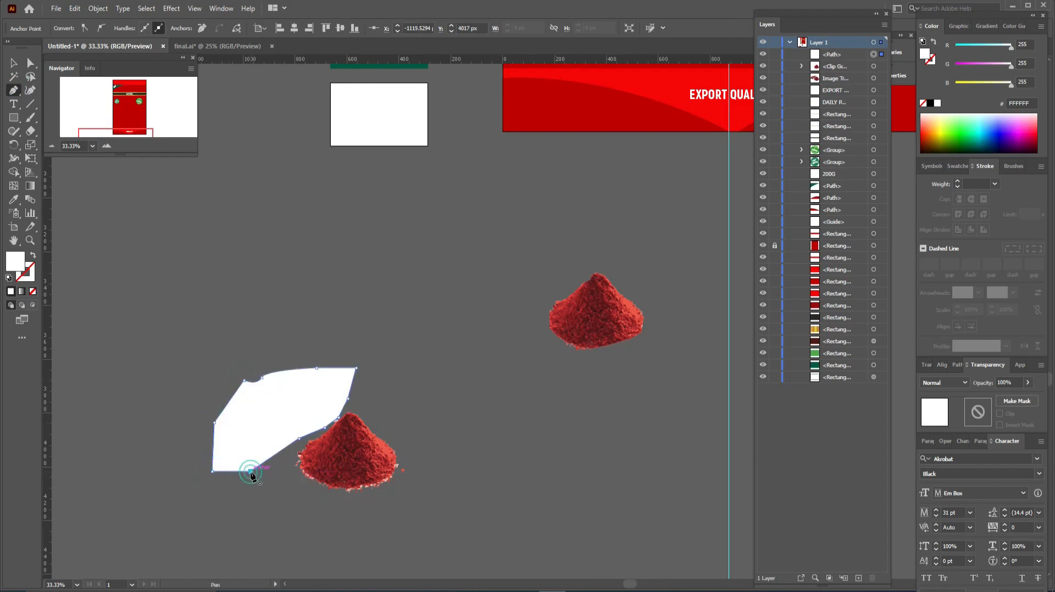
Clip the other traced image to the chilli bundle outline with a clipping mask
{"action": "left_click", "coordinate": [14, 64]}
{"action": "left_click_drag", "start_coordinate": [291, 343], "coordinate": [320, 440]}
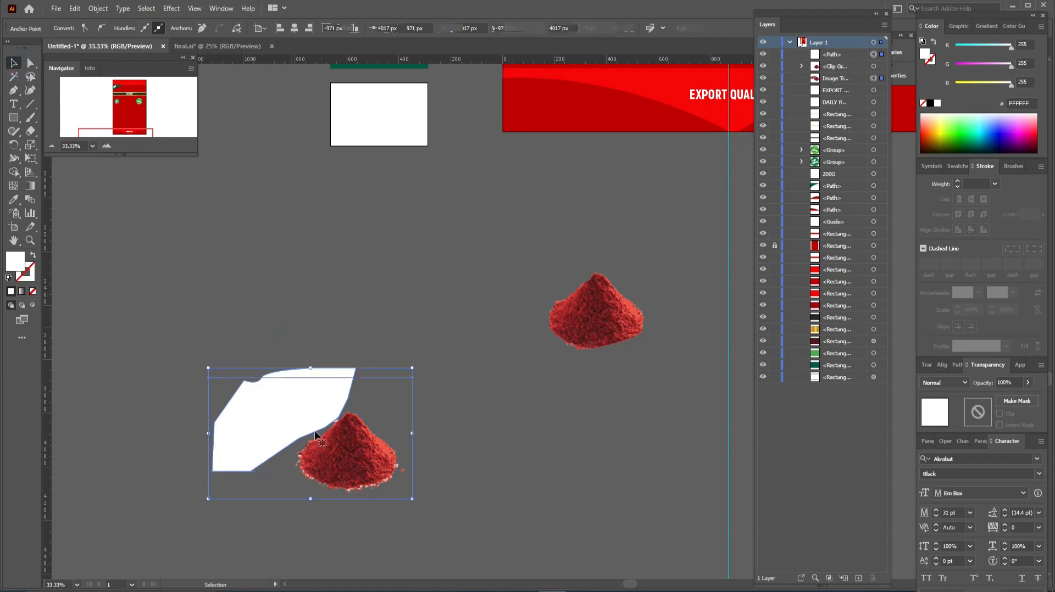
{"action": "right_click", "coordinate": [311, 416]}
{"action": "left_click", "coordinate": [337, 324]}
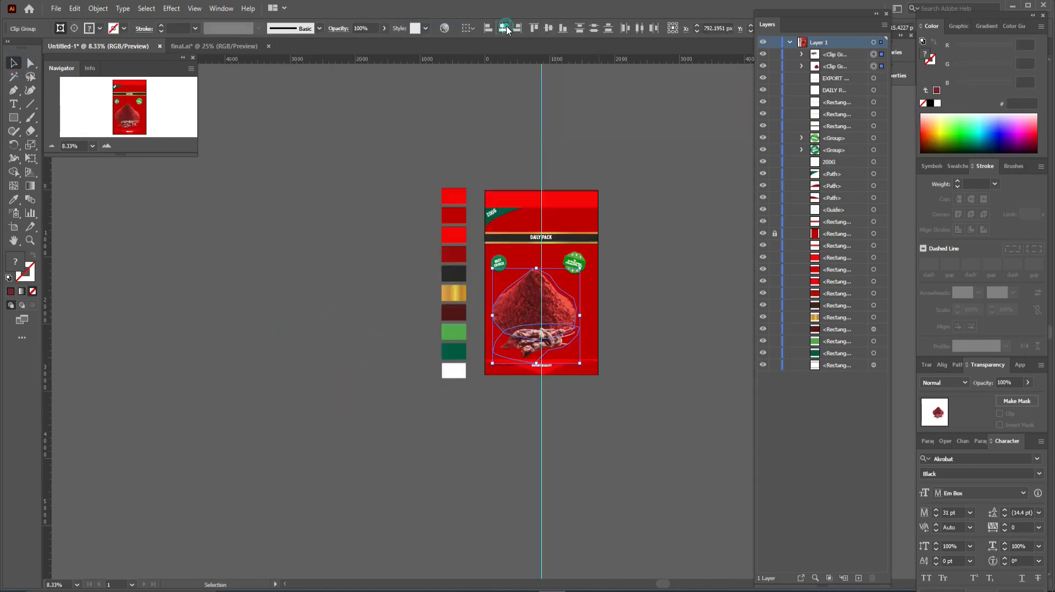
Align the powder heap and chilli cut-outs on the layout by their horizontal centres
{"action": "left_click", "coordinate": [505, 29]}
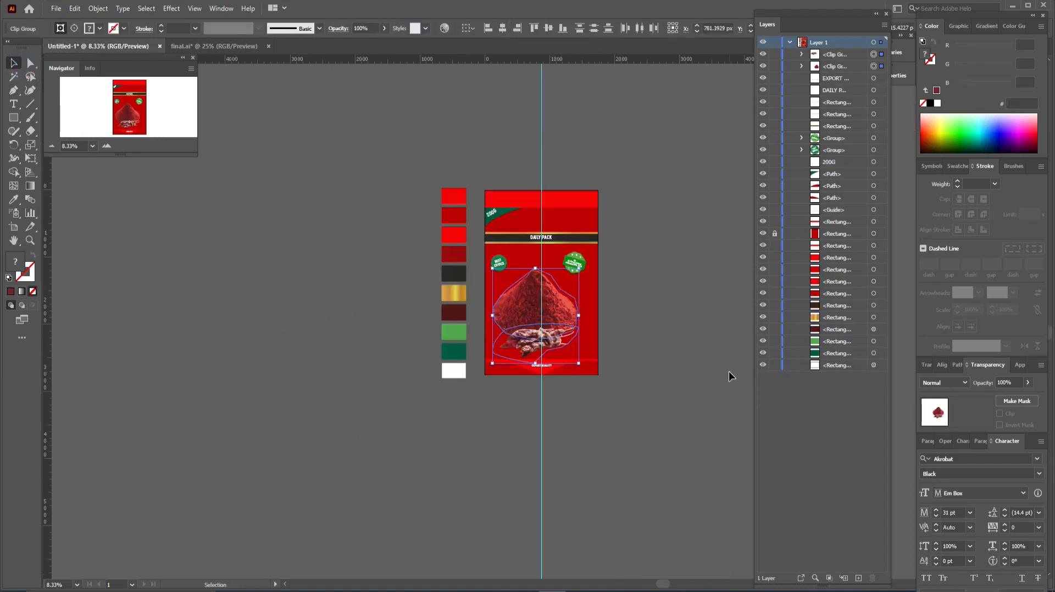
{"action": "left_click", "coordinate": [650, 327]}
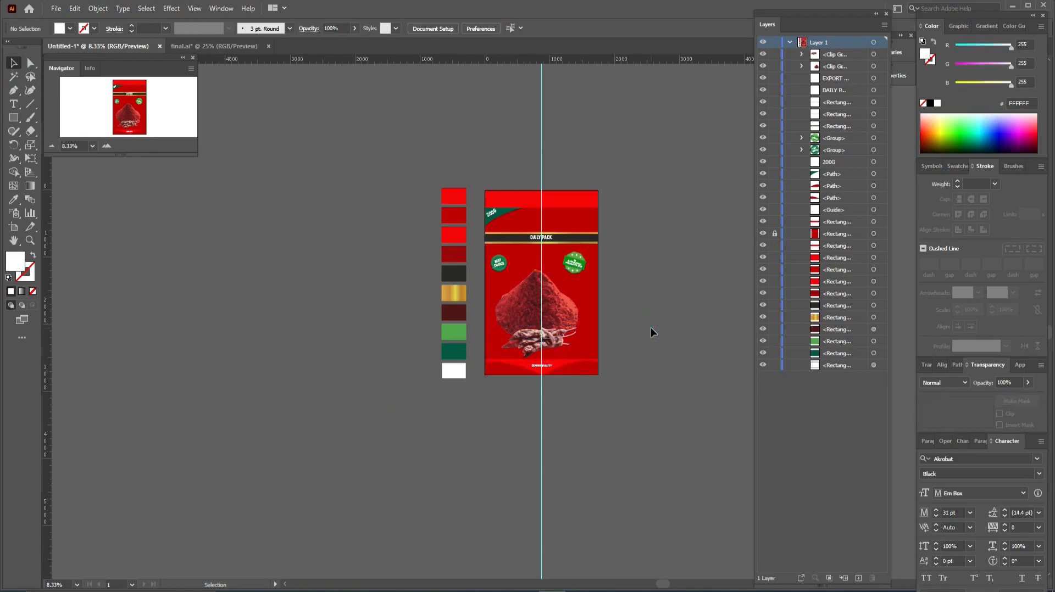
{"action": "scroll", "coordinate": [650, 327], "scroll_direction": "up", "scroll_amount": 3}
{"action": "key", "text": "a"}
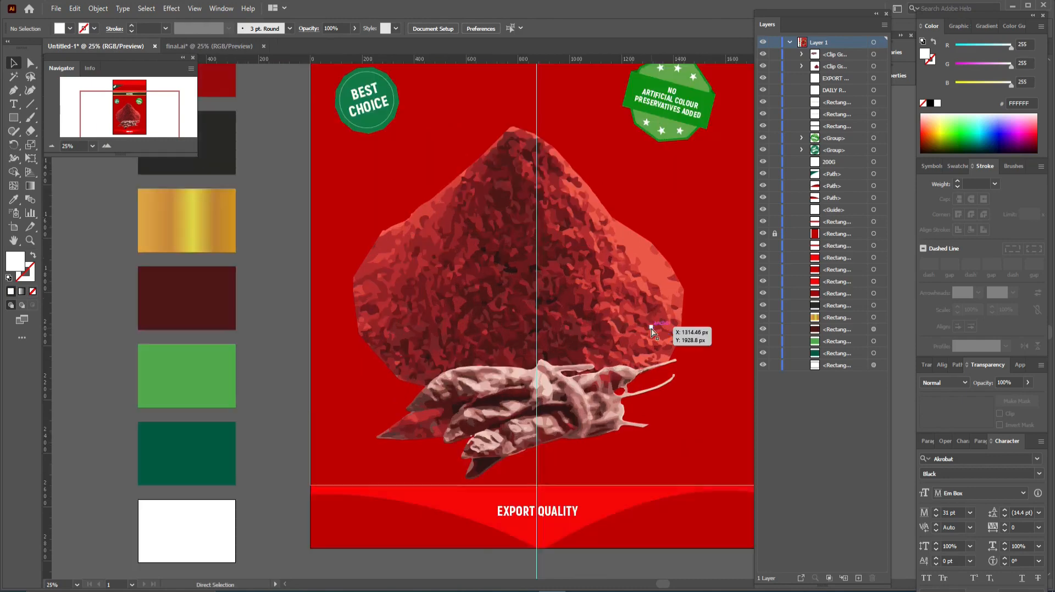
{"action": "scroll", "coordinate": [652, 329], "scroll_direction": "up", "scroll_amount": 1}
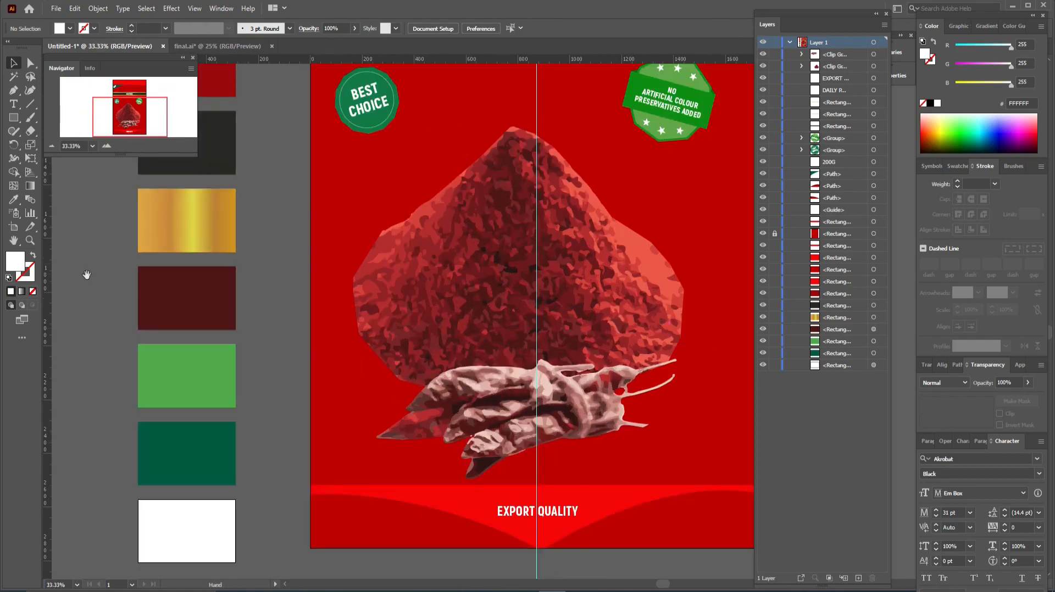
Draw a white, nearly circular ellipse about 428 px wide in the empty area beside the colour swatches
{"action": "left_click_drag", "start_coordinate": [100, 275], "coordinate": [387, 161]}
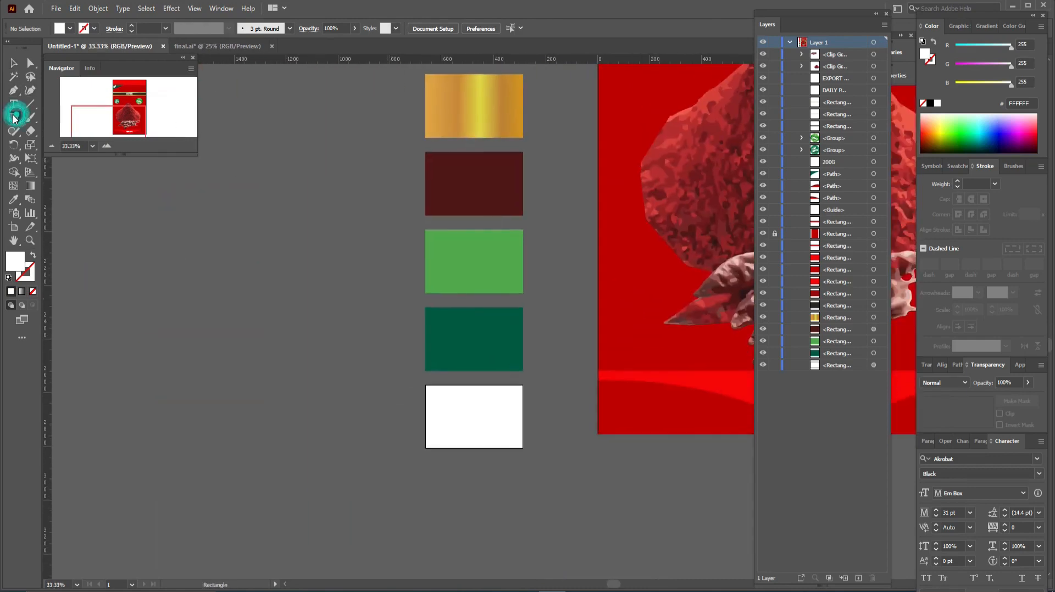
{"action": "left_click", "coordinate": [14, 117]}
{"action": "left_click", "coordinate": [39, 146]}
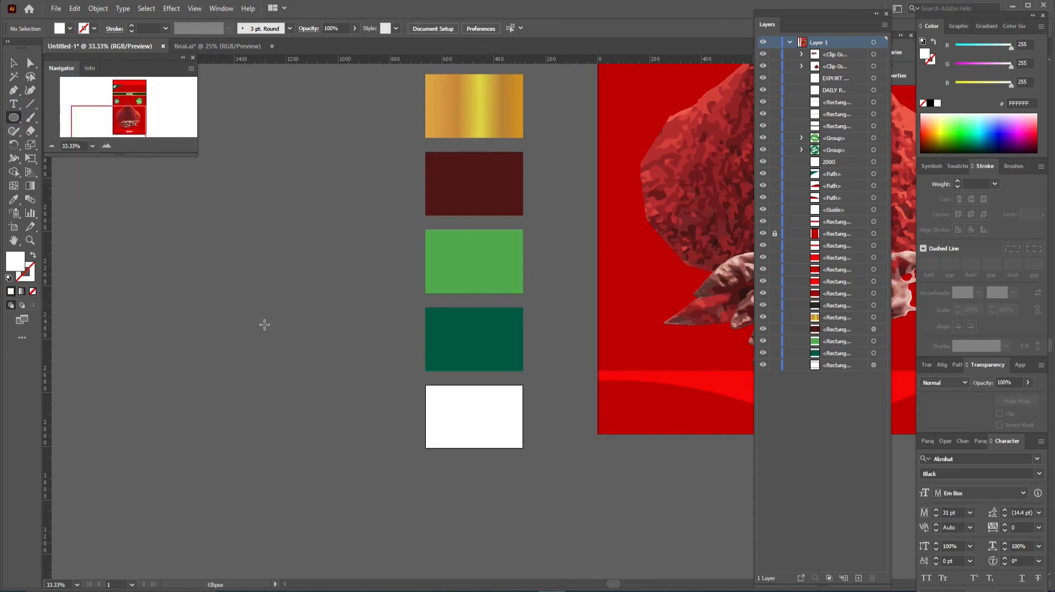
{"action": "left_click_drag", "start_coordinate": [265, 325], "coordinate": [323, 380]}
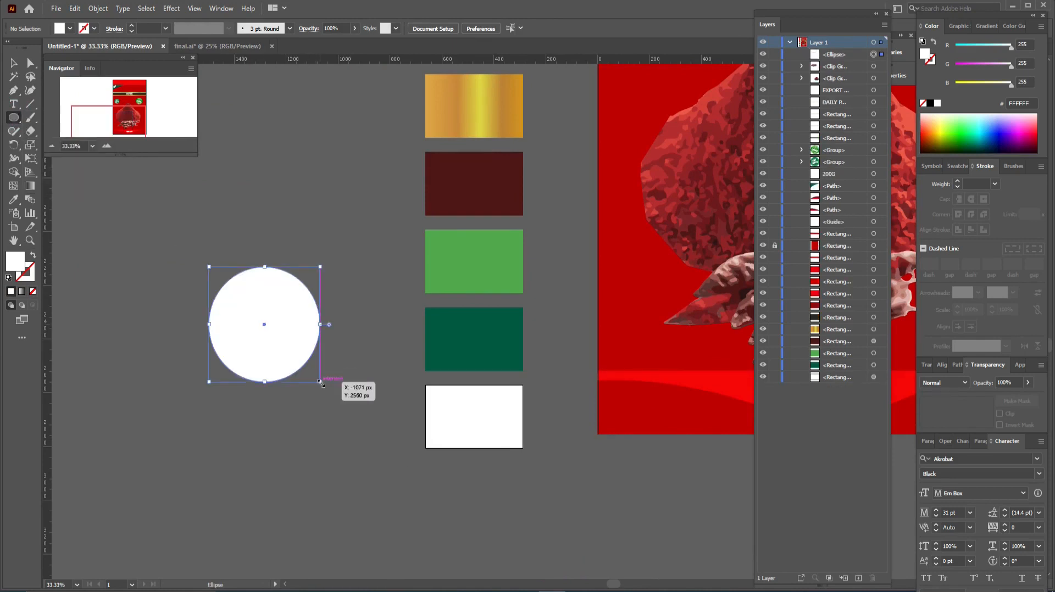
Fill the ellipse with a radial gradient and make its centre colour stop black
{"action": "left_click", "coordinate": [22, 291]}
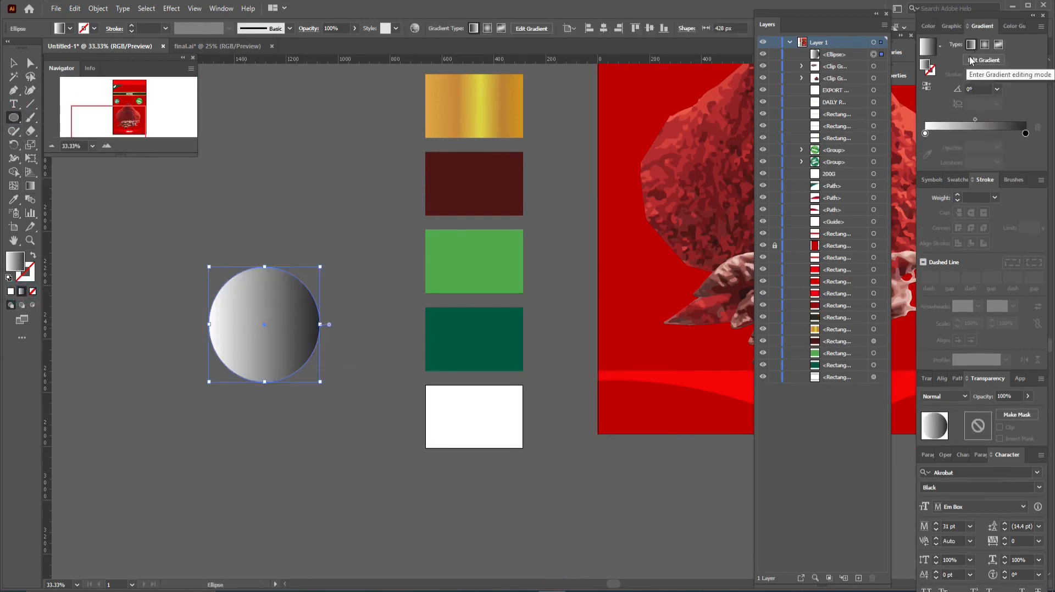
{"action": "left_click", "coordinate": [984, 45]}
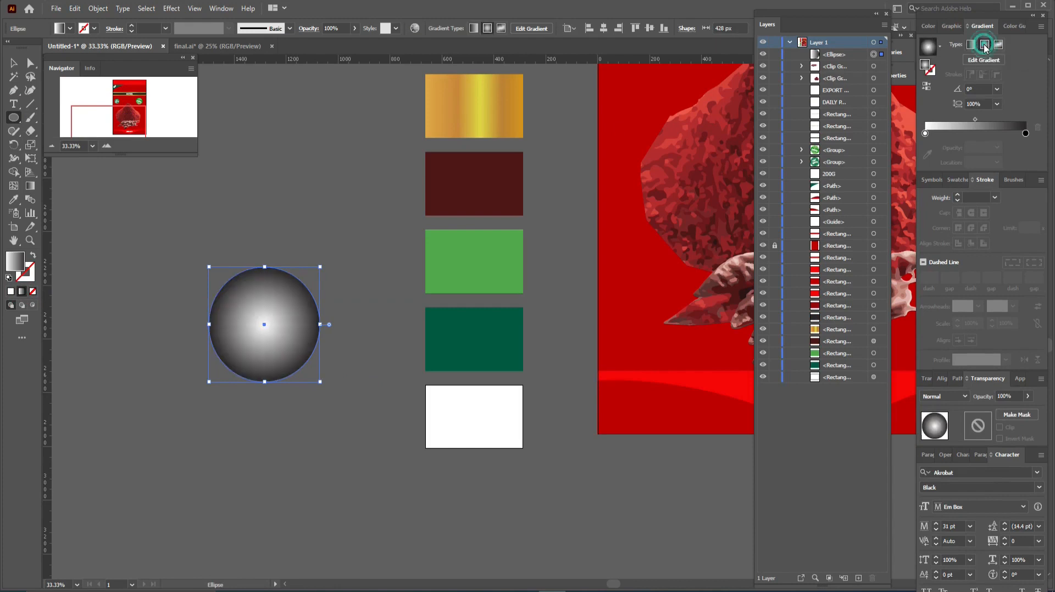
{"action": "left_click", "coordinate": [925, 132]}
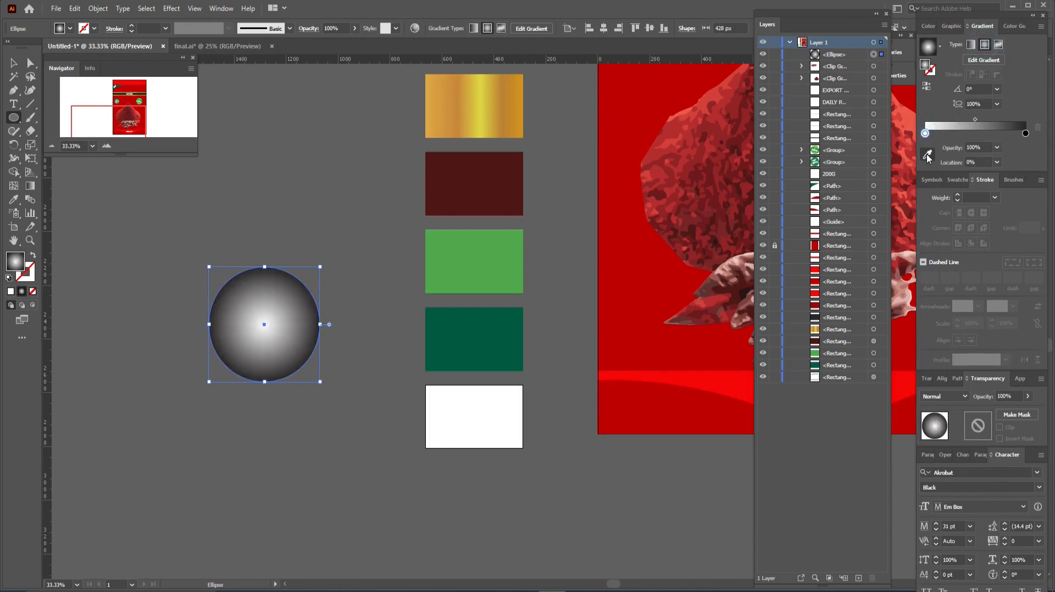
{"action": "left_click", "coordinate": [927, 156]}
{"action": "double_click", "coordinate": [926, 120]}
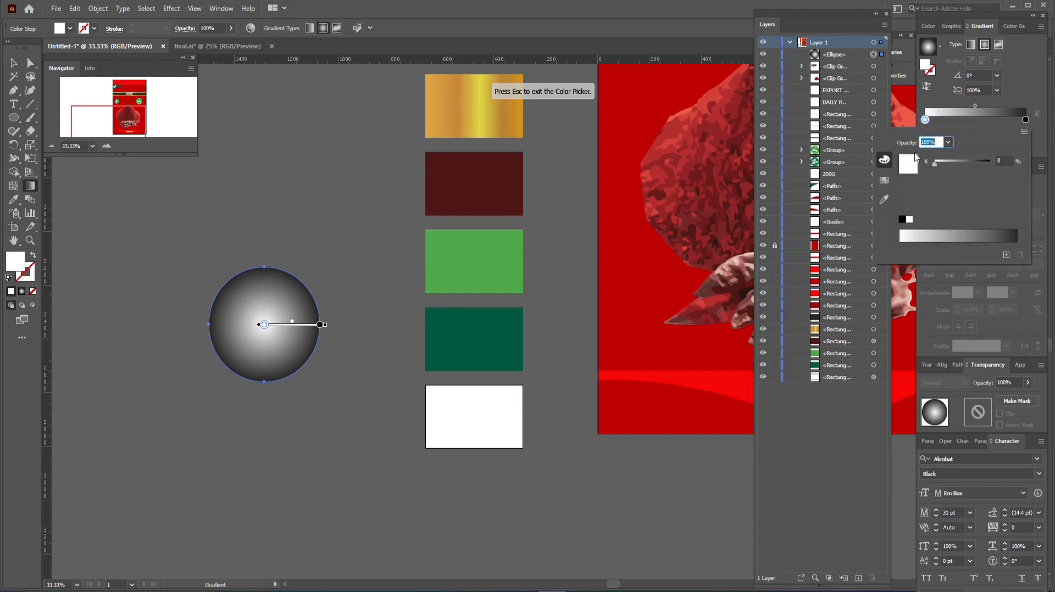
{"action": "left_click", "coordinate": [902, 219]}
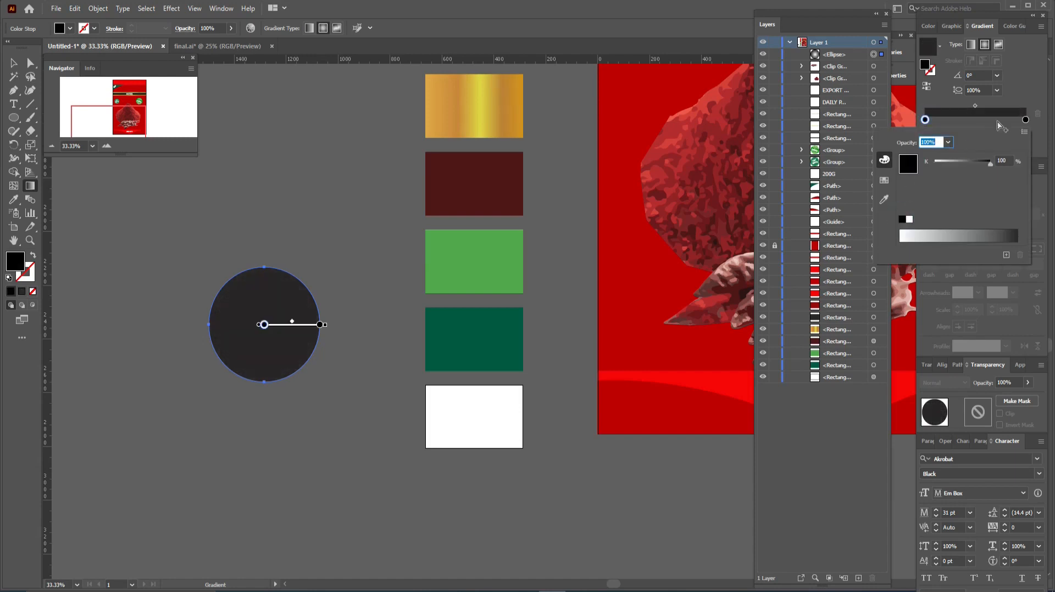
Set the opacity of the gradient's centre stop to 0% and reverse the gradient so it fades outward
{"action": "left_click", "coordinate": [1025, 121]}
{"action": "left_click", "coordinate": [996, 134]}
{"action": "left_click", "coordinate": [1007, 146]}
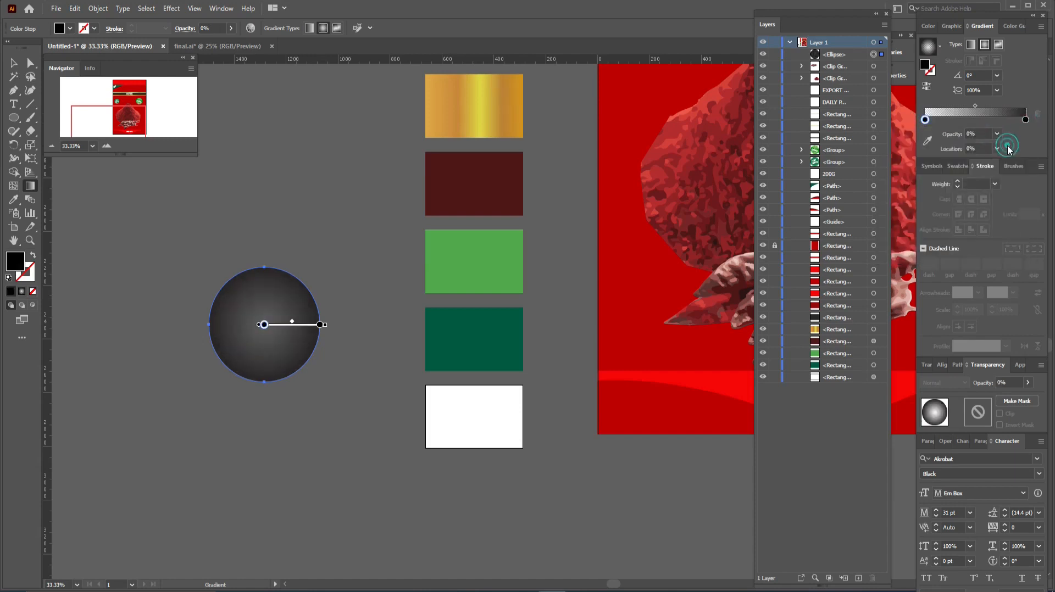
{"action": "left_click", "coordinate": [926, 87]}
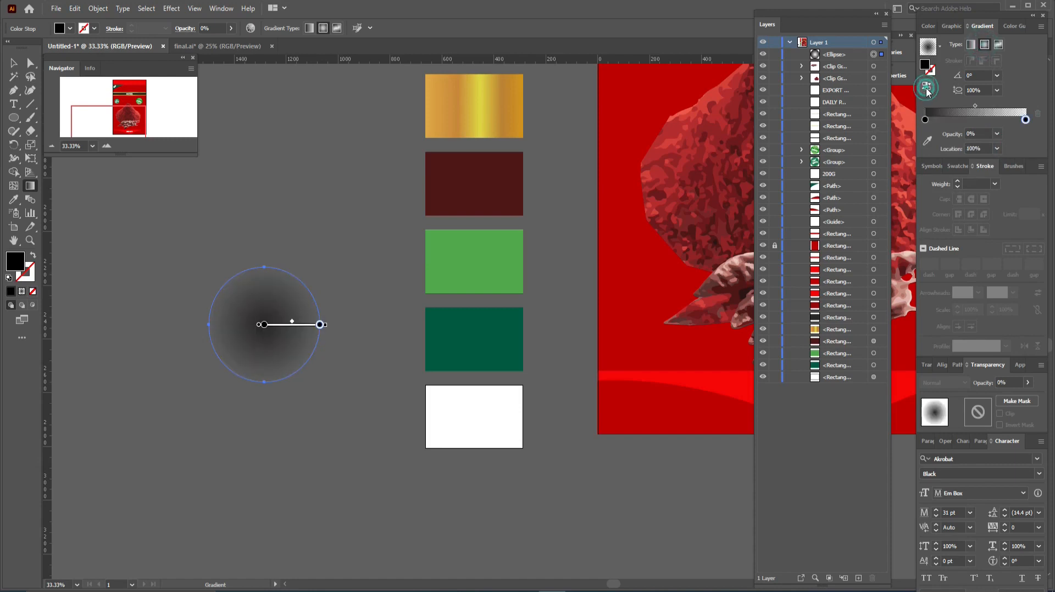
Flatten the radial-gradient ellipse vertically into a wide, shallow shadow and place it behind the chilli cut-out
{"action": "left_click", "coordinate": [14, 63]}
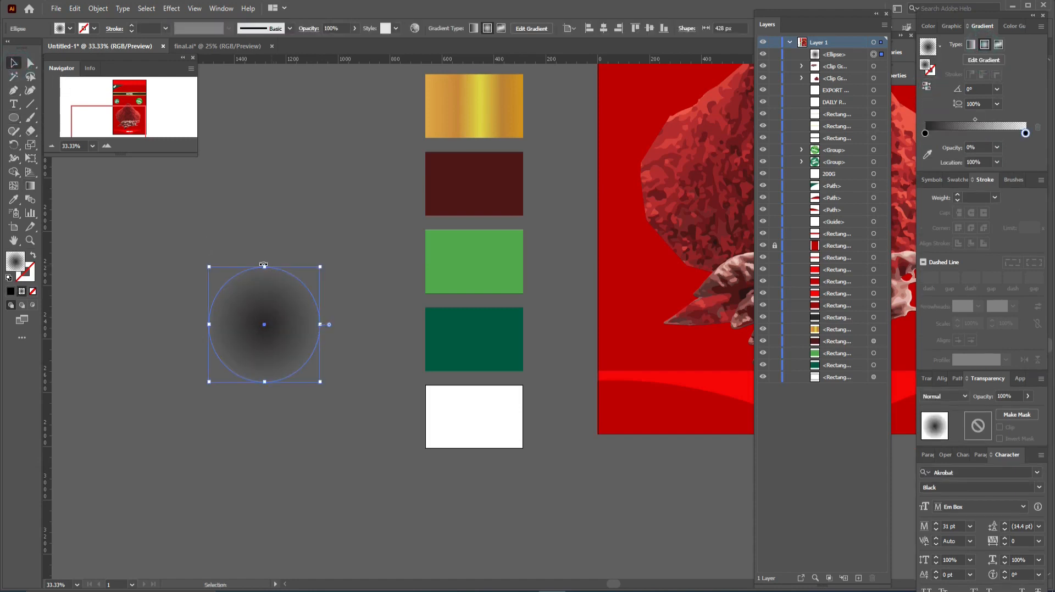
{"action": "left_click_drag", "start_coordinate": [266, 268], "coordinate": [302, 346]}
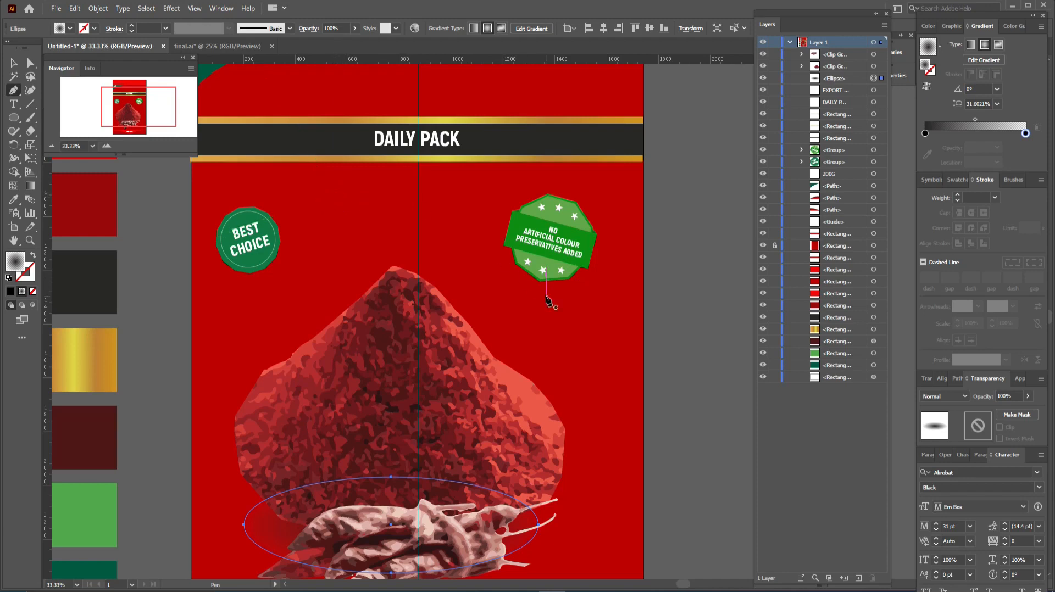
Draw a closed banner outline with the Pen tool between the two badges, with curved upper and lower edges and no fill or stroke
{"action": "left_click", "coordinate": [322, 216]}
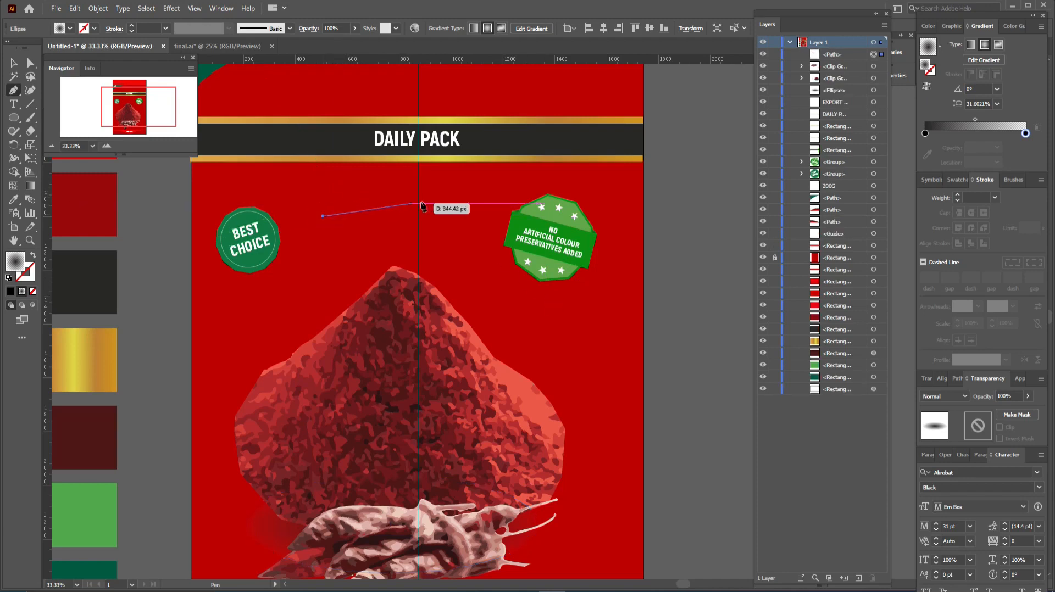
{"action": "left_click_drag", "start_coordinate": [460, 194], "coordinate": [515, 164]}
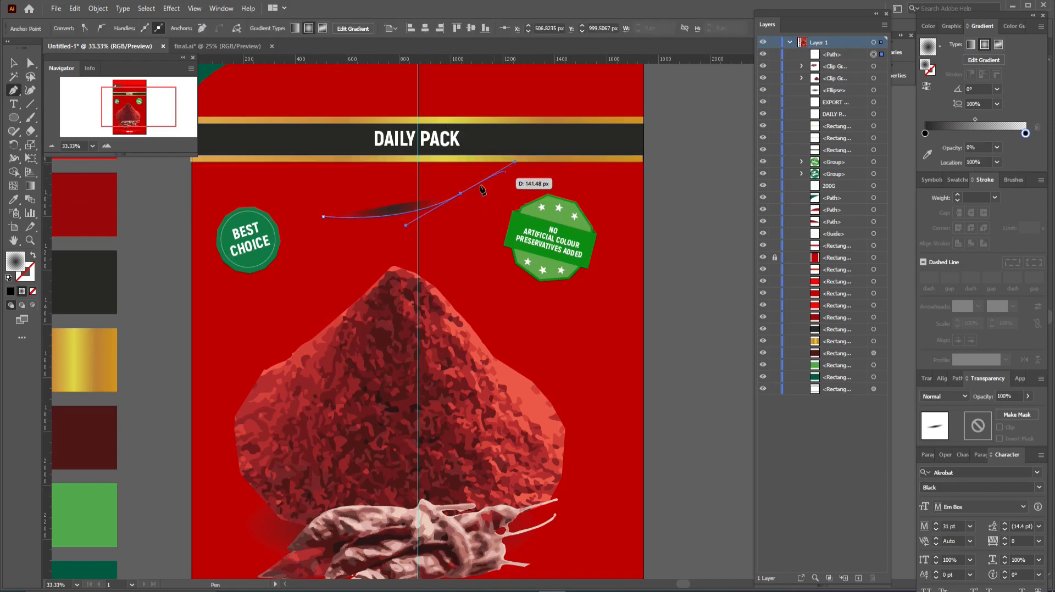
{"action": "left_click", "coordinate": [34, 257]}
{"action": "left_click", "coordinate": [31, 274]}
{"action": "left_click", "coordinate": [33, 291]}
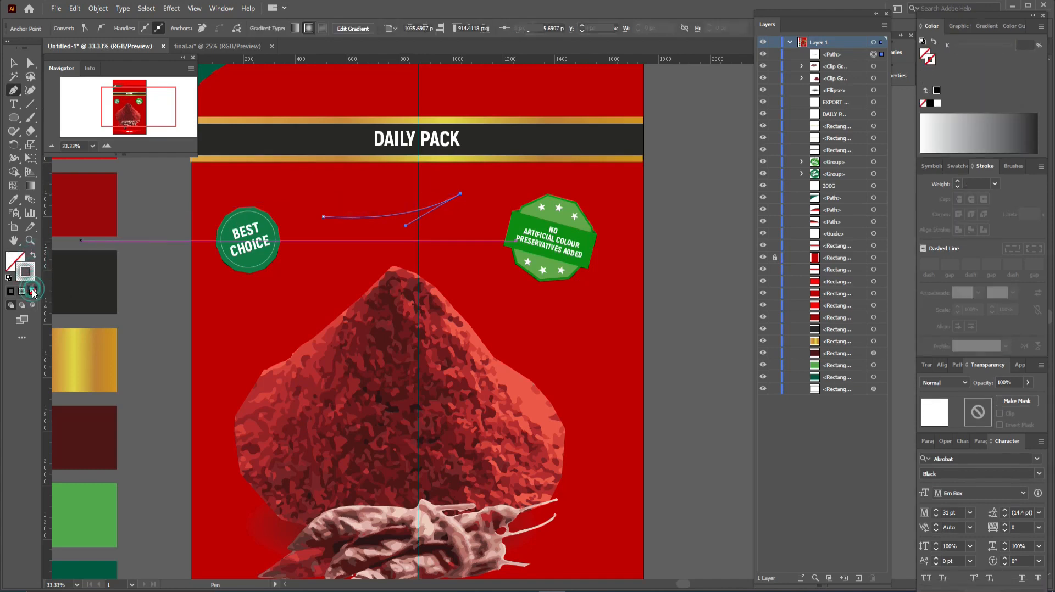
{"action": "left_click", "coordinate": [462, 270]}
{"action": "left_click_drag", "start_coordinate": [323, 277], "coordinate": [275, 292]}
{"action": "left_click", "coordinate": [323, 278]}
{"action": "left_click", "coordinate": [323, 216]}
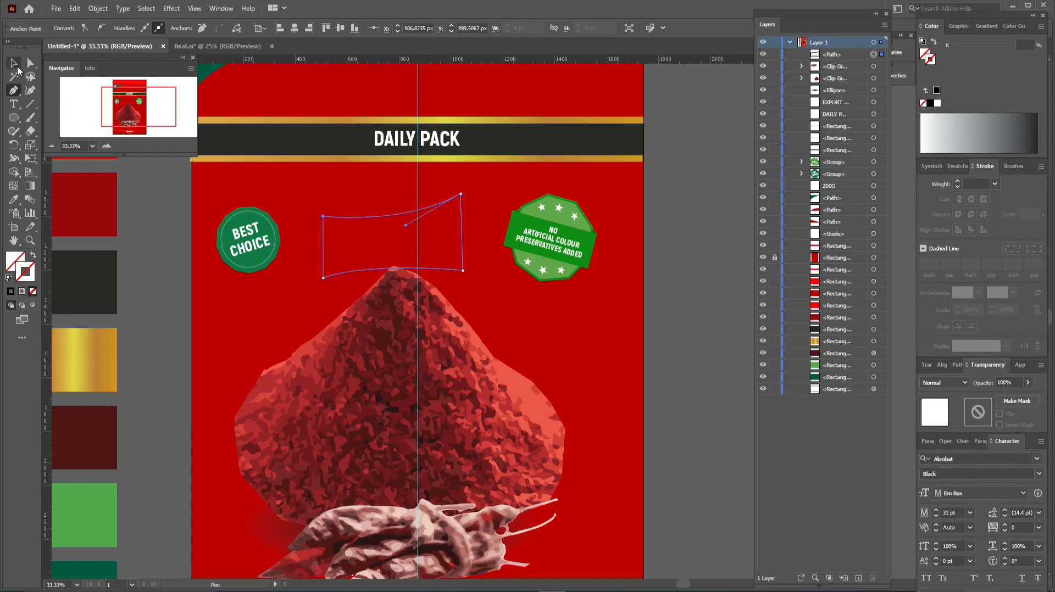
{"action": "left_click", "coordinate": [17, 68]}
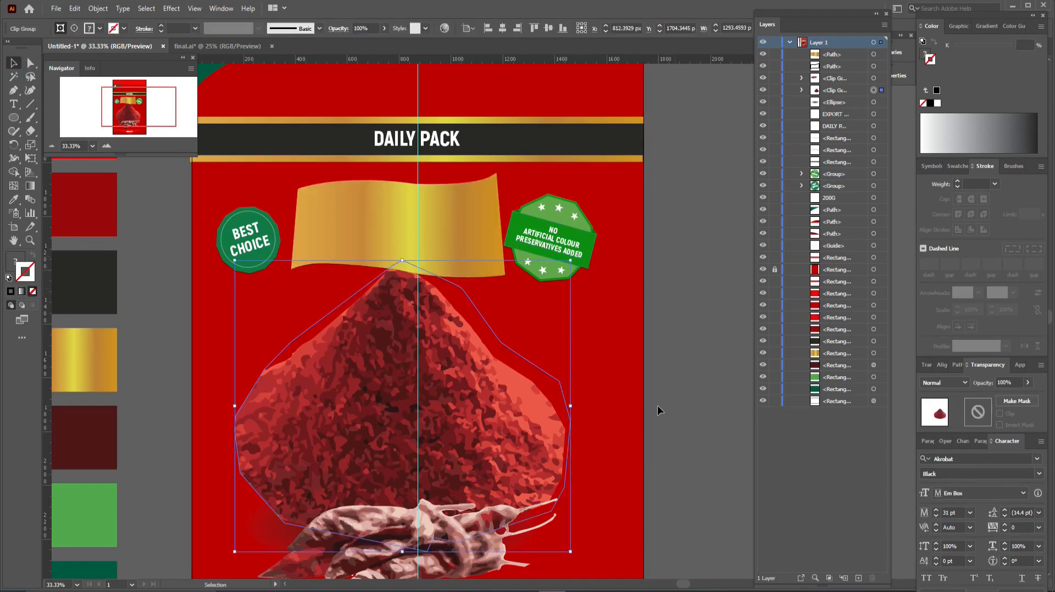
Fit the powder heap, chillies and shadow together slightly lower on the pack, and move the gold banner above the DAILY PACK band
{"action": "left_click", "coordinate": [610, 402]}
{"action": "left_click", "coordinate": [319, 564], "text": "shift"}
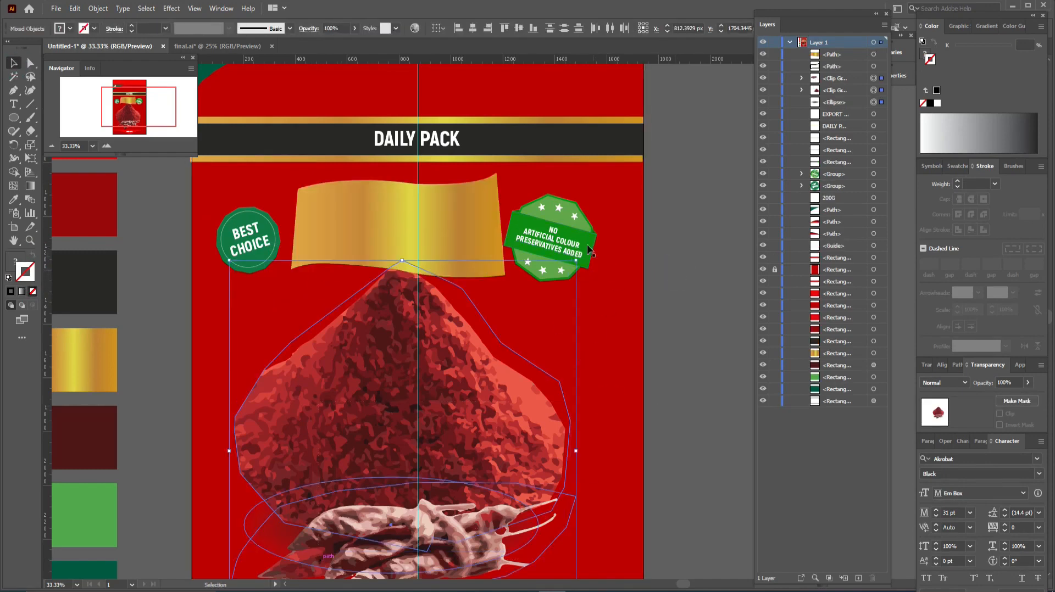
{"action": "left_click_drag", "start_coordinate": [467, 464], "coordinate": [522, 297]}
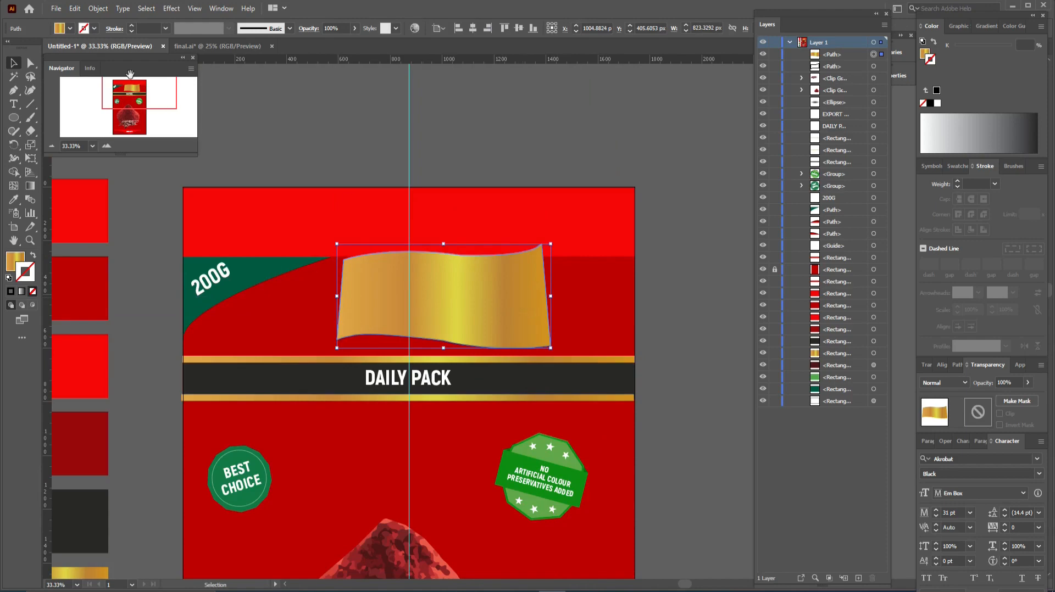
Paste a copy of the gold banner in front of it and shrink the copy evenly to about 754 px wide
{"action": "left_click", "coordinate": [74, 10]}
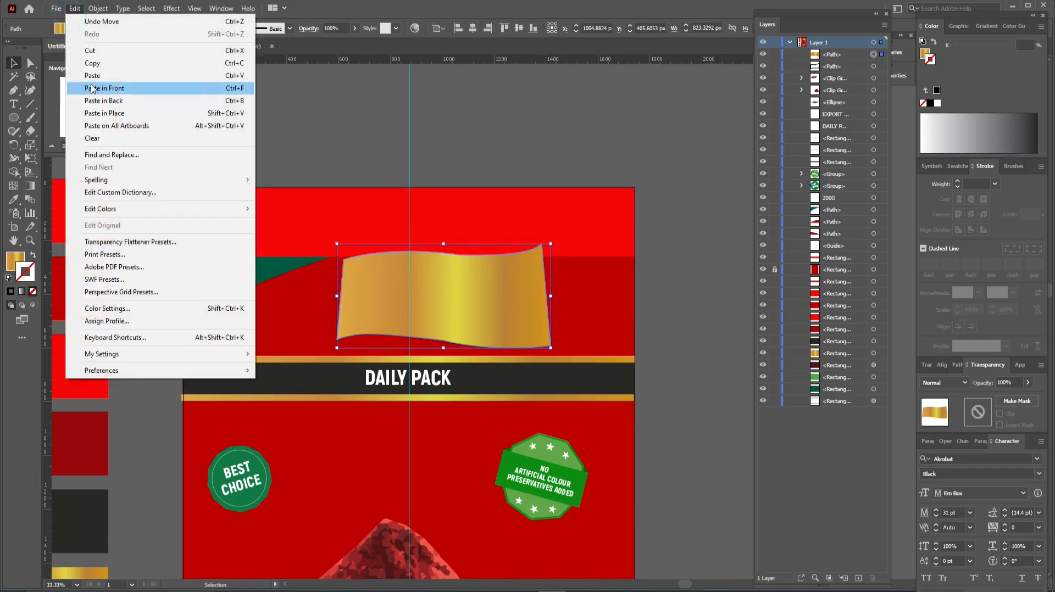
{"action": "left_click", "coordinate": [92, 64]}
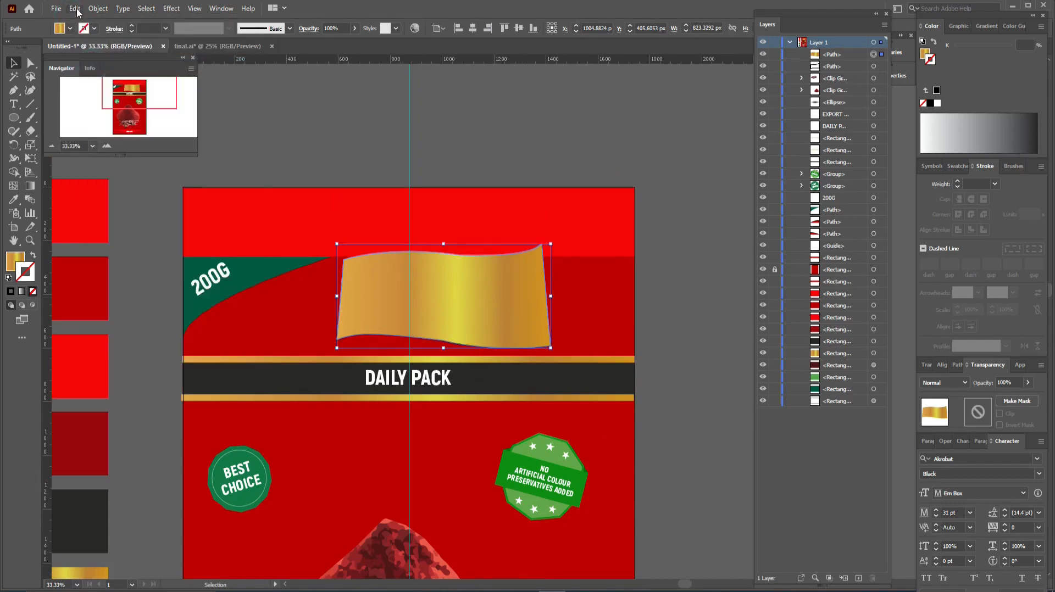
{"action": "left_click", "coordinate": [74, 9]}
{"action": "left_click", "coordinate": [96, 88]}
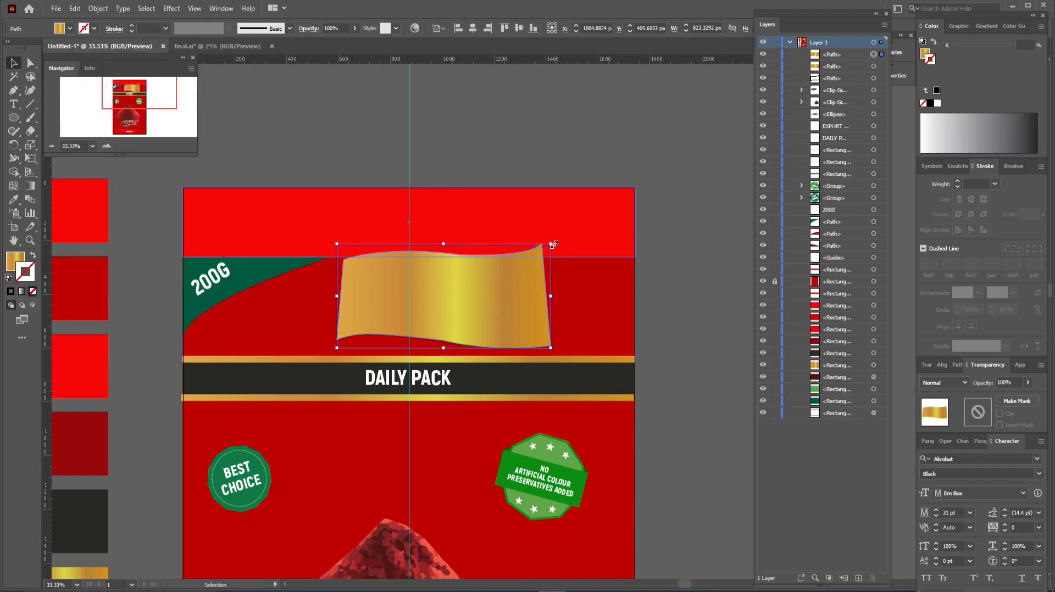
{"action": "left_click_drag", "start_coordinate": [552, 245], "coordinate": [552, 253]}
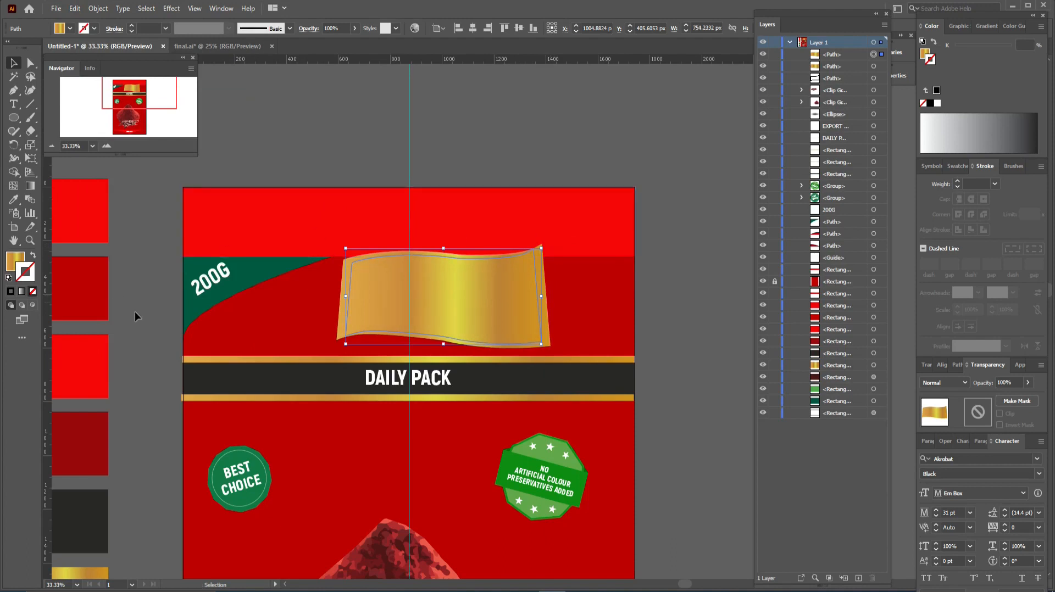
Fill the smaller banner copy with the dark green sampled from the BEST CHOICE badge
{"action": "key", "text": "i"}
{"action": "left_click", "coordinate": [262, 464]}
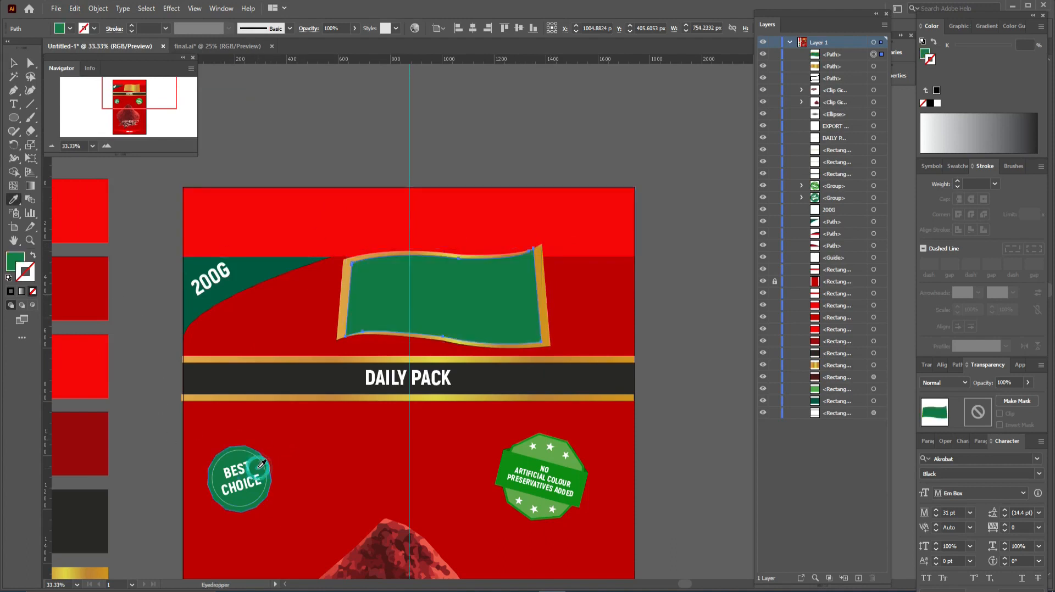
{"action": "key", "text": "v"}
Paste a copy of the dark green banner in front, shrink it to about 623 px wide and fill it light green
{"action": "left_click", "coordinate": [74, 8]}
{"action": "left_click", "coordinate": [82, 64]}
{"action": "left_click", "coordinate": [75, 8]}
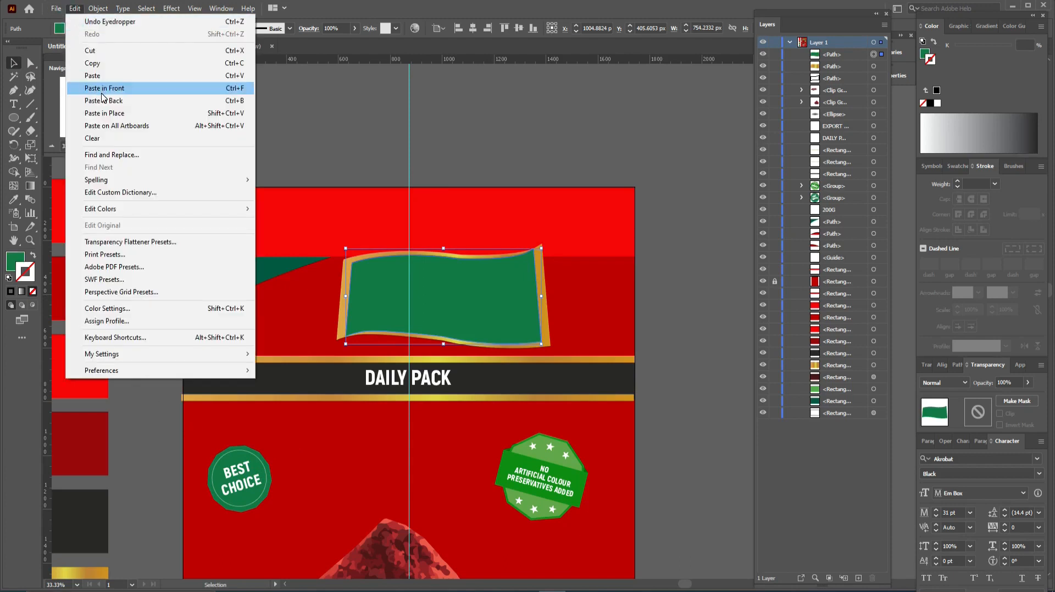
{"action": "left_click", "coordinate": [82, 87]}
{"action": "left_click_drag", "start_coordinate": [541, 249], "coordinate": [536, 258]}
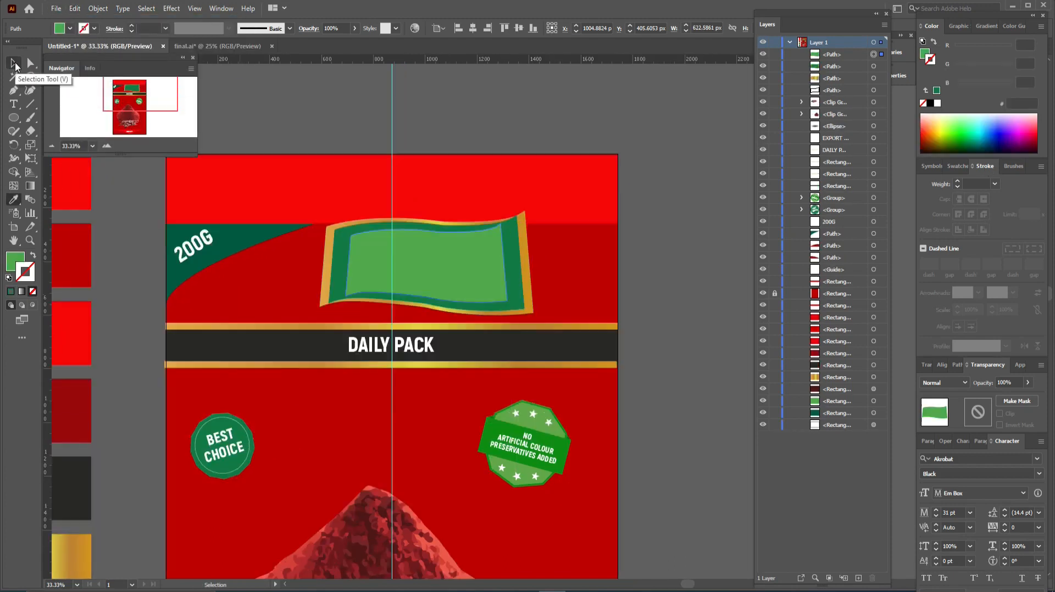
Reshape the light green banner to about 680 px wide so it sits evenly inside the dark green one
{"action": "left_click", "coordinate": [14, 64]}
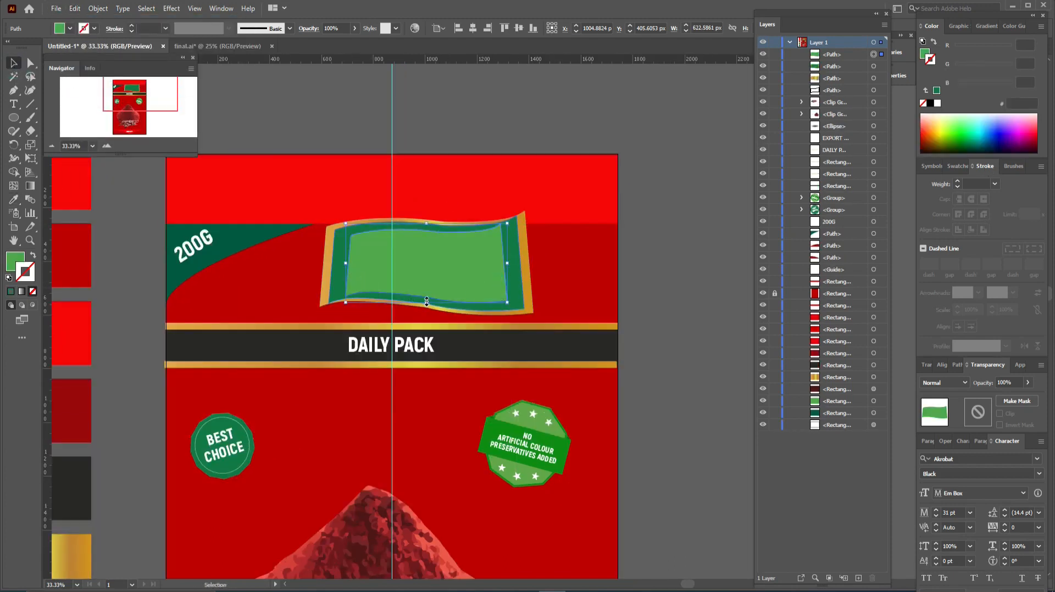
{"action": "left_click_drag", "start_coordinate": [426, 301], "coordinate": [423, 296]}
{"action": "left_click_drag", "start_coordinate": [345, 262], "coordinate": [339, 264]}
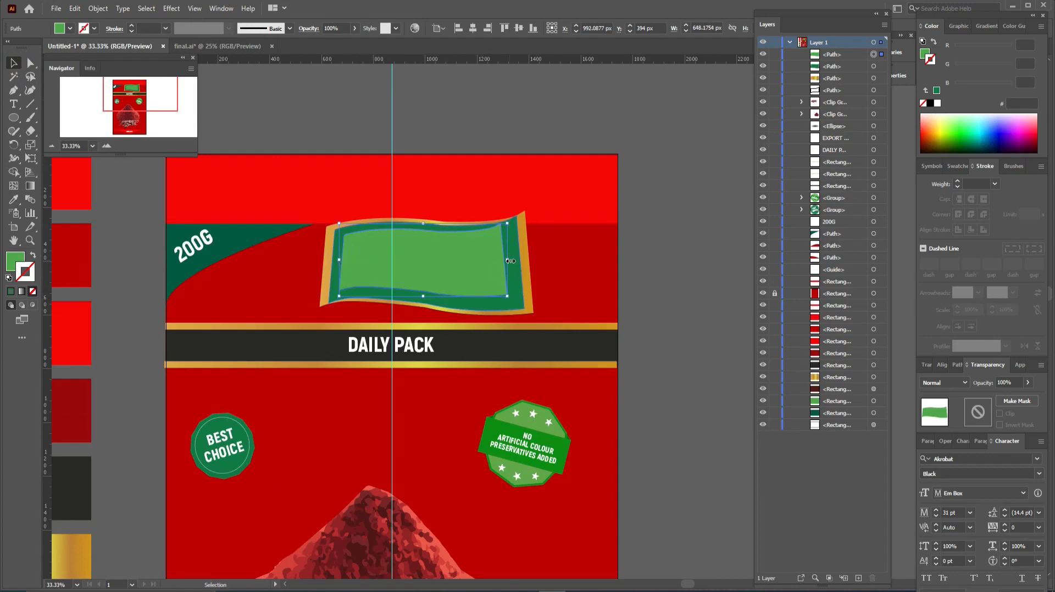
{"action": "left_click_drag", "start_coordinate": [509, 261], "coordinate": [514, 255]}
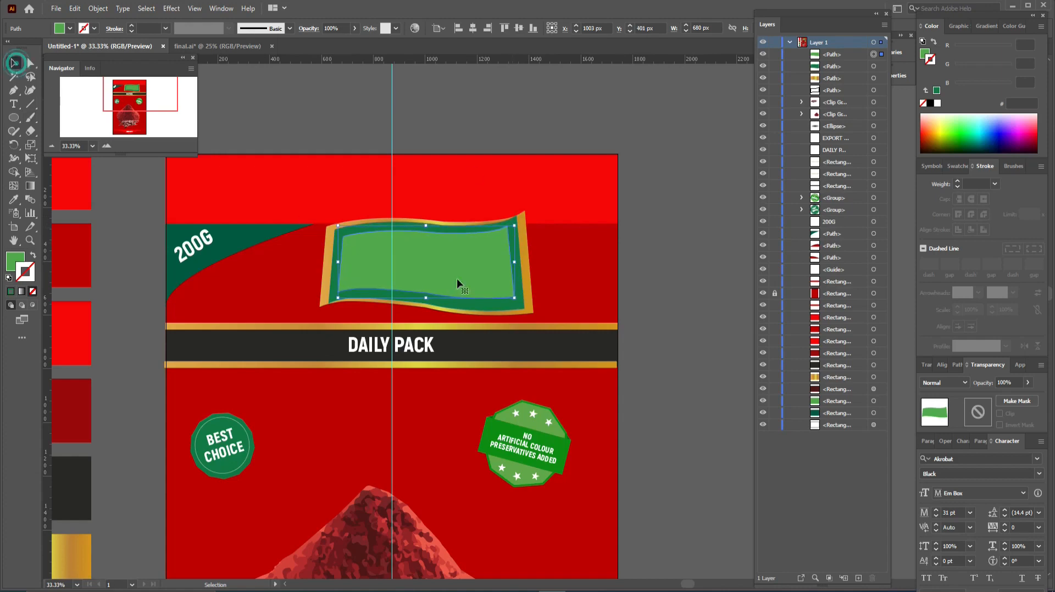
Paste a copy of the light green banner over it and shrink the copy to about 559 px wide
{"action": "left_click", "coordinate": [75, 8]}
{"action": "left_click", "coordinate": [73, 9]}
{"action": "left_click", "coordinate": [72, 8]}
{"action": "left_click", "coordinate": [97, 101]}
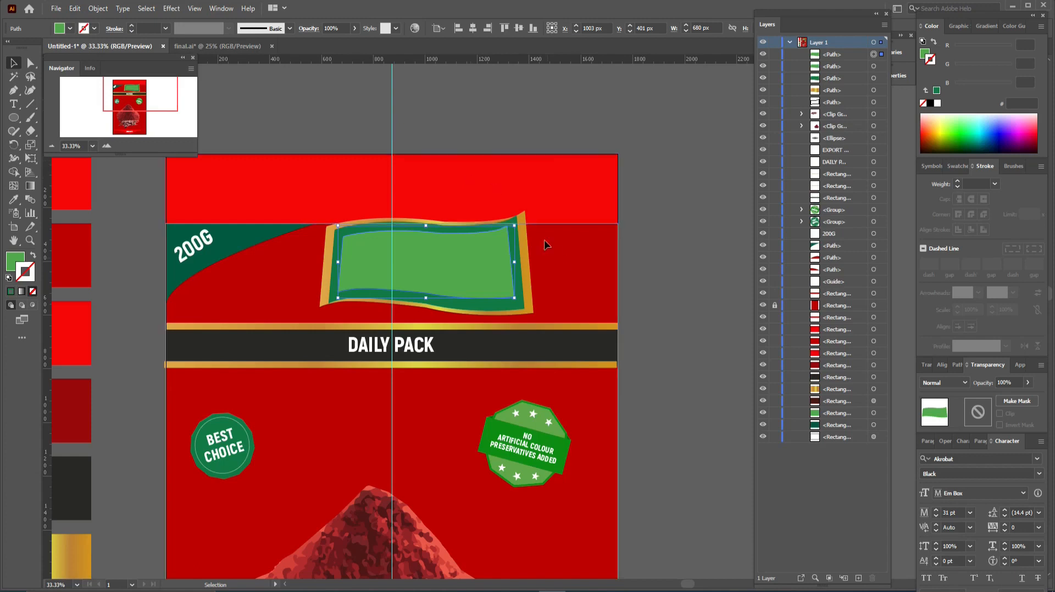
{"action": "left_click_drag", "start_coordinate": [513, 226], "coordinate": [507, 235]}
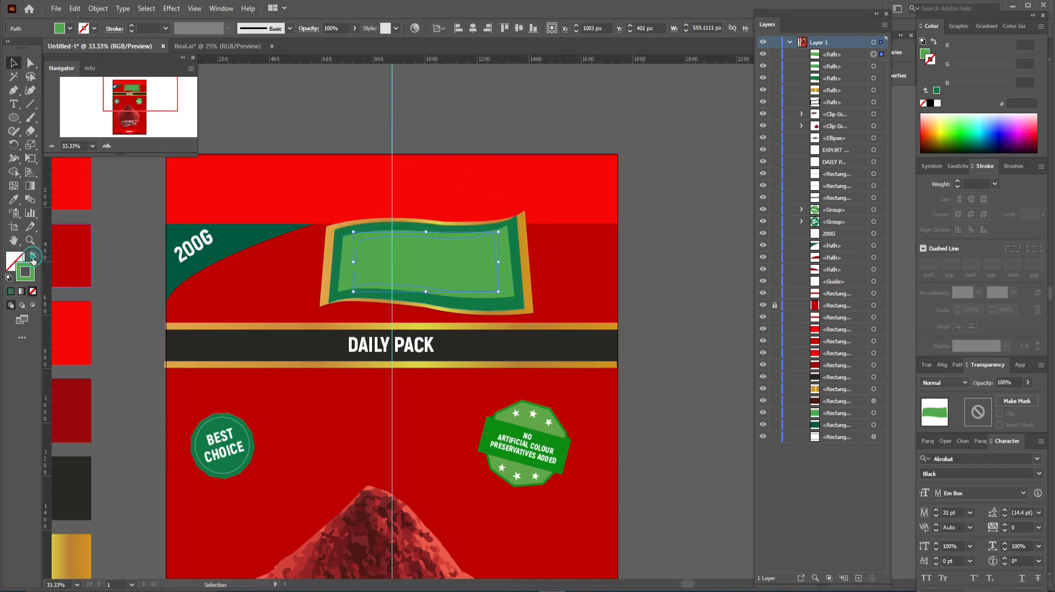
Give the innermost banner copy a 3 pt stroke in the dark green of the surrounding banner, with no fill
{"action": "key", "text": "i"}
{"action": "left_click", "coordinate": [339, 255]}
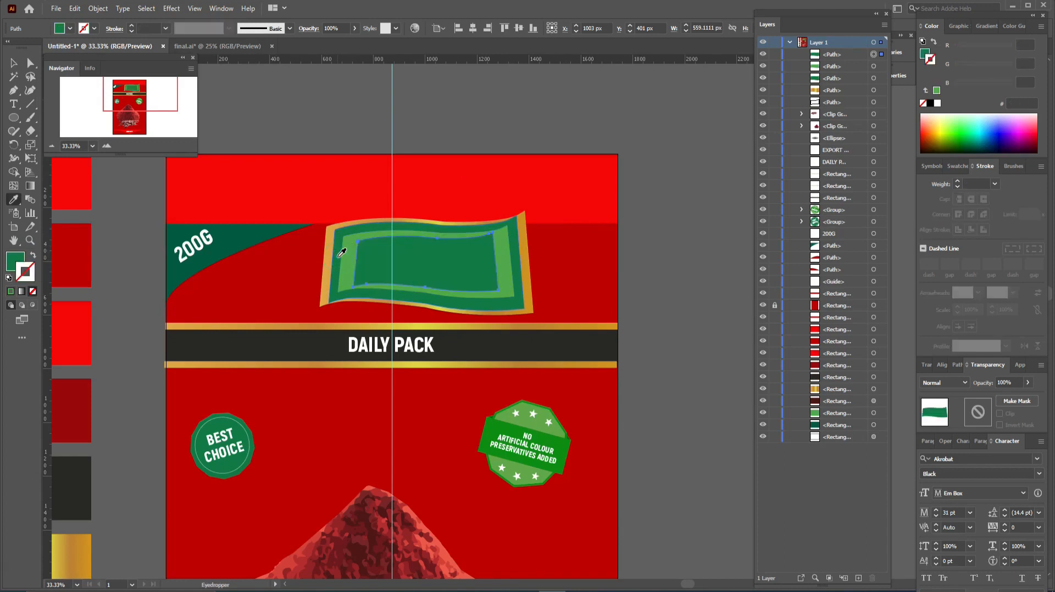
{"action": "left_click", "coordinate": [33, 256]}
{"action": "left_click", "coordinate": [166, 28]}
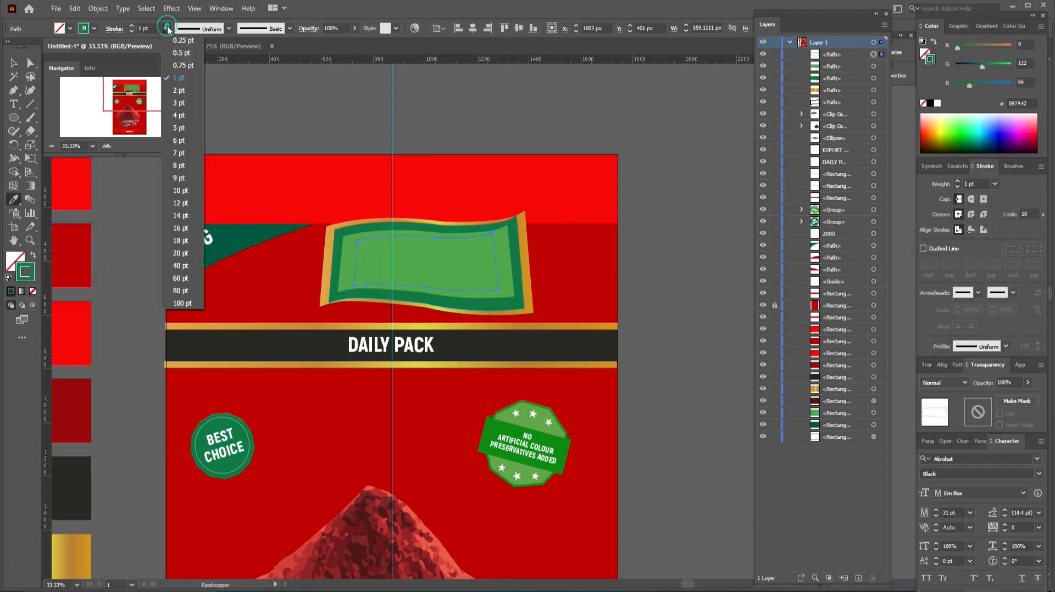
{"action": "left_click", "coordinate": [179, 104]}
Make the inner banner's stroke a dashed line with a 12 pt dash and 12 pt gap
{"action": "left_click", "coordinate": [923, 249]}
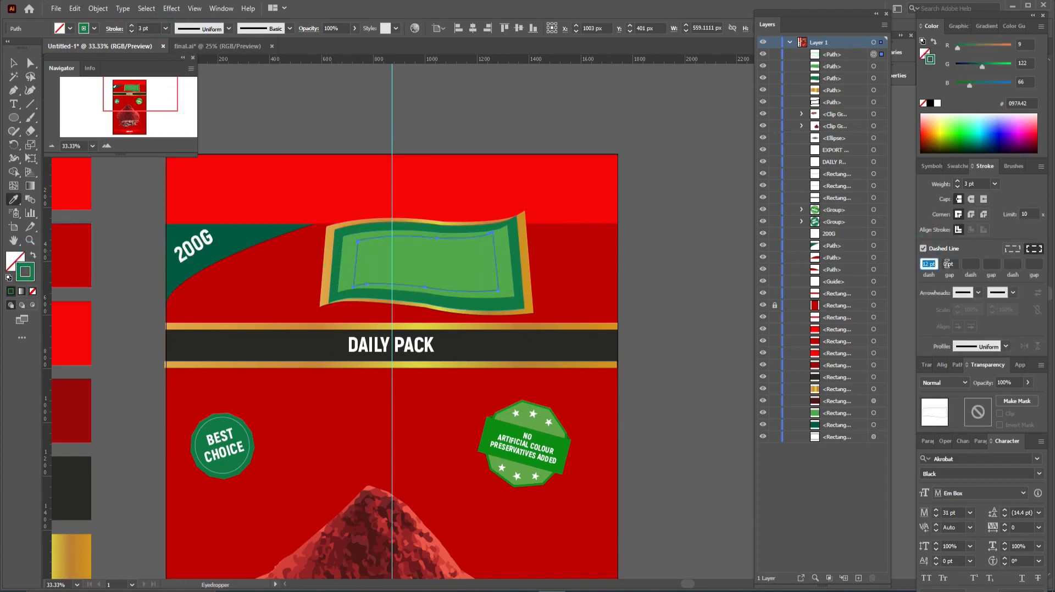
{"action": "left_click", "coordinate": [947, 263]}
{"action": "left_click", "coordinate": [982, 244]}
{"action": "left_click", "coordinate": [14, 62]}
{"action": "left_click", "coordinate": [523, 124]}
Fine-tune the position and size of the dashed outline within the light green banner
{"action": "scroll", "coordinate": [523, 124], "scroll_direction": "up", "scroll_amount": 2}
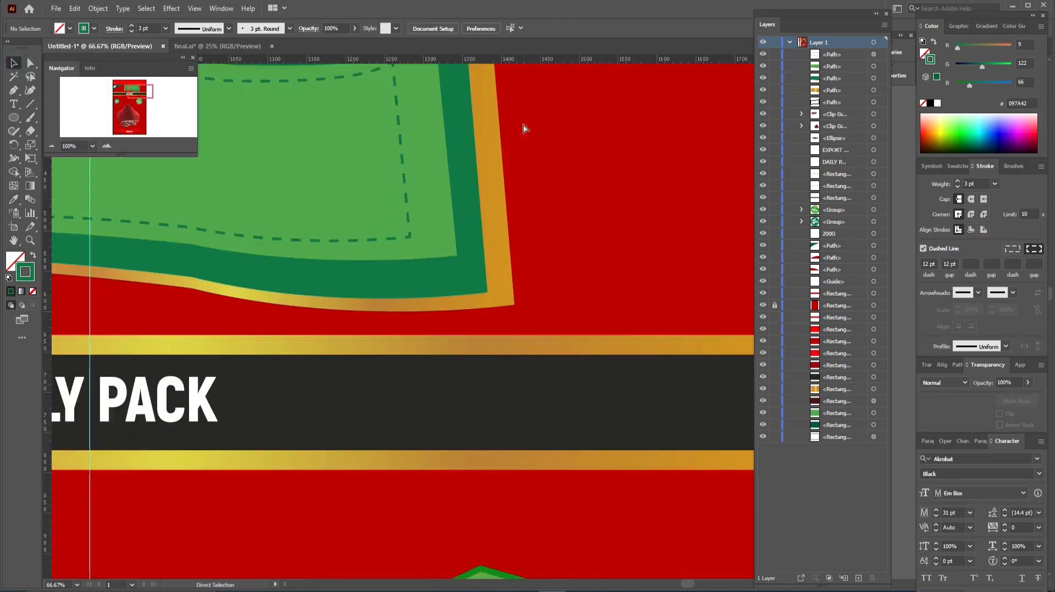
{"action": "scroll", "coordinate": [522, 129], "scroll_direction": "up", "scroll_amount": 1}
{"action": "left_click", "coordinate": [544, 325]}
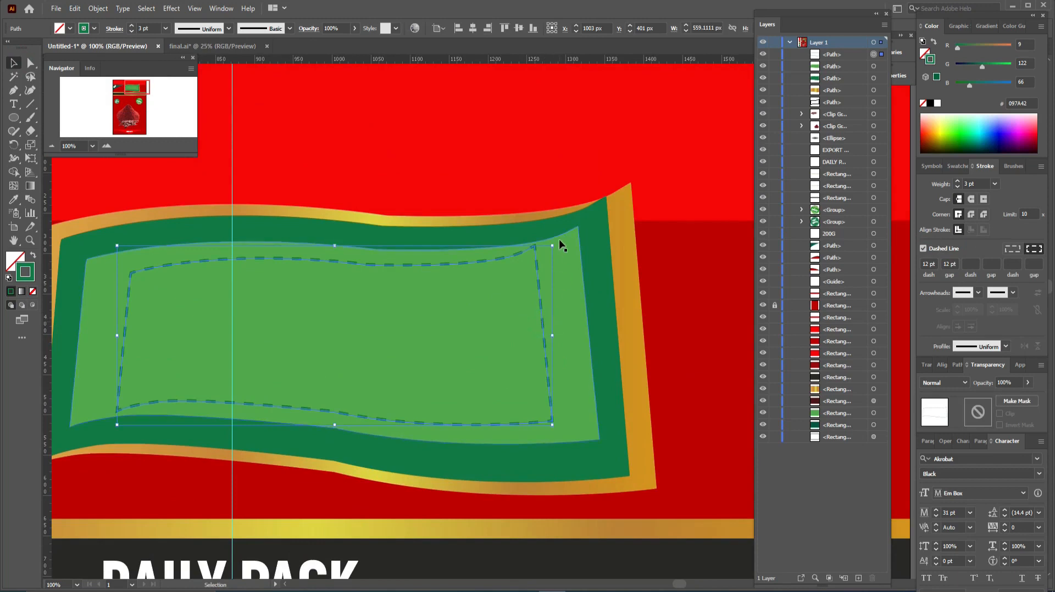
{"action": "left_click_drag", "start_coordinate": [554, 240], "coordinate": [572, 554]}
Add the text "RED CHILLI" in the empty area above the pack layout
{"action": "left_click", "coordinate": [14, 104]}
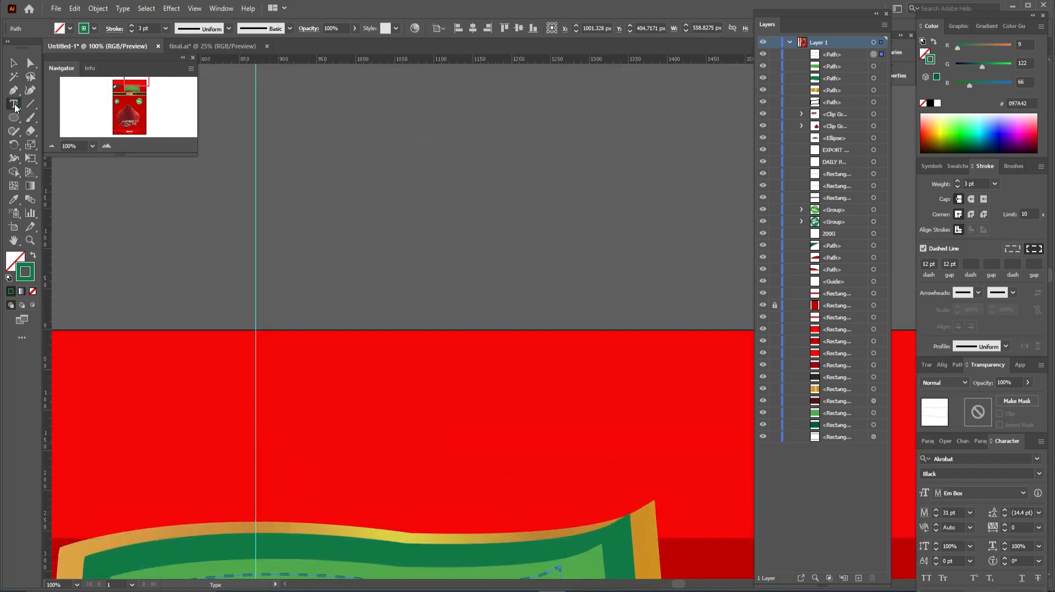
{"action": "left_click", "coordinate": [380, 211]}
{"action": "type", "text": "RED "}
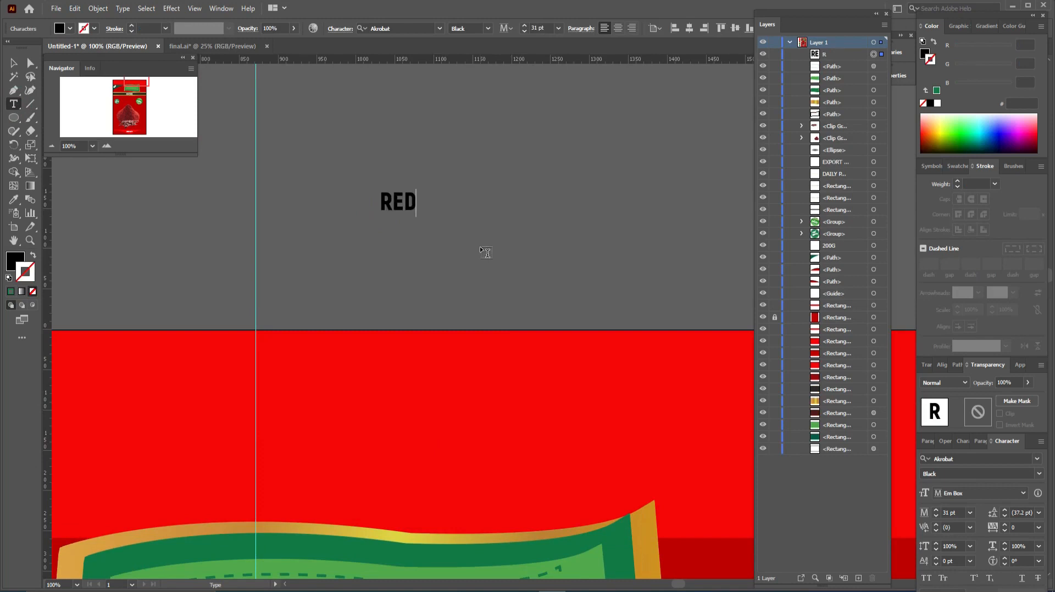
{"action": "type", "text": "CHILLI"}
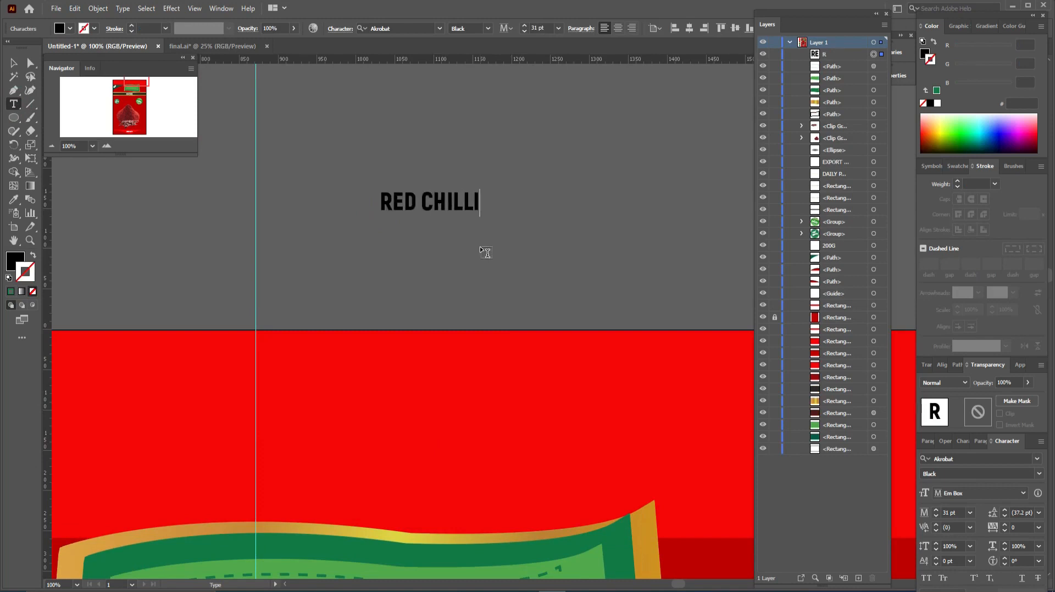
Duplicate the RED CHILLI text directly below the original and change the copy to "POWDER"
{"action": "left_click", "coordinate": [14, 63]}
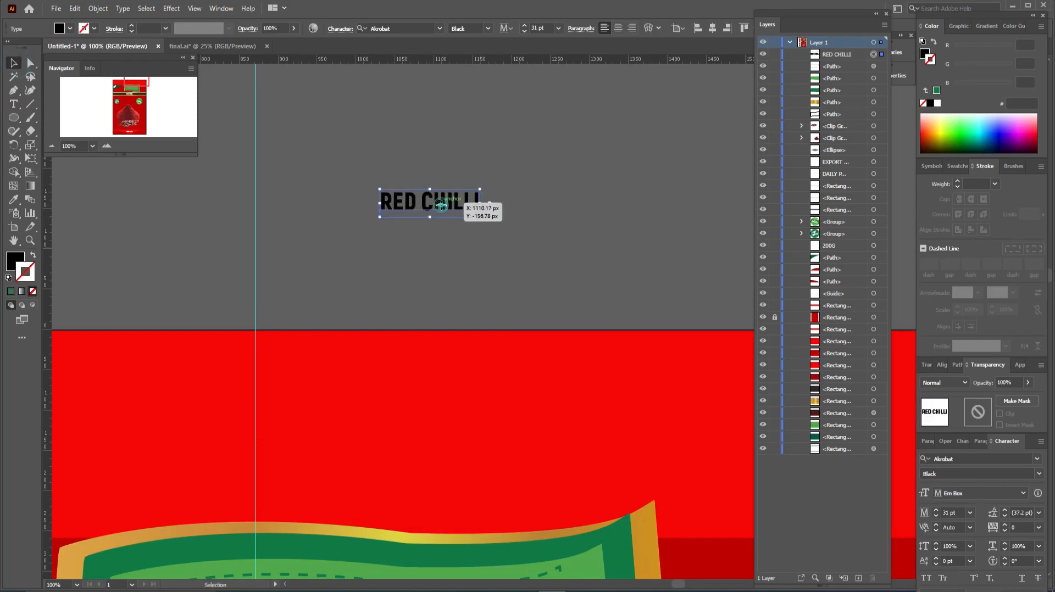
{"action": "left_click_drag", "start_coordinate": [441, 205], "coordinate": [444, 229]}
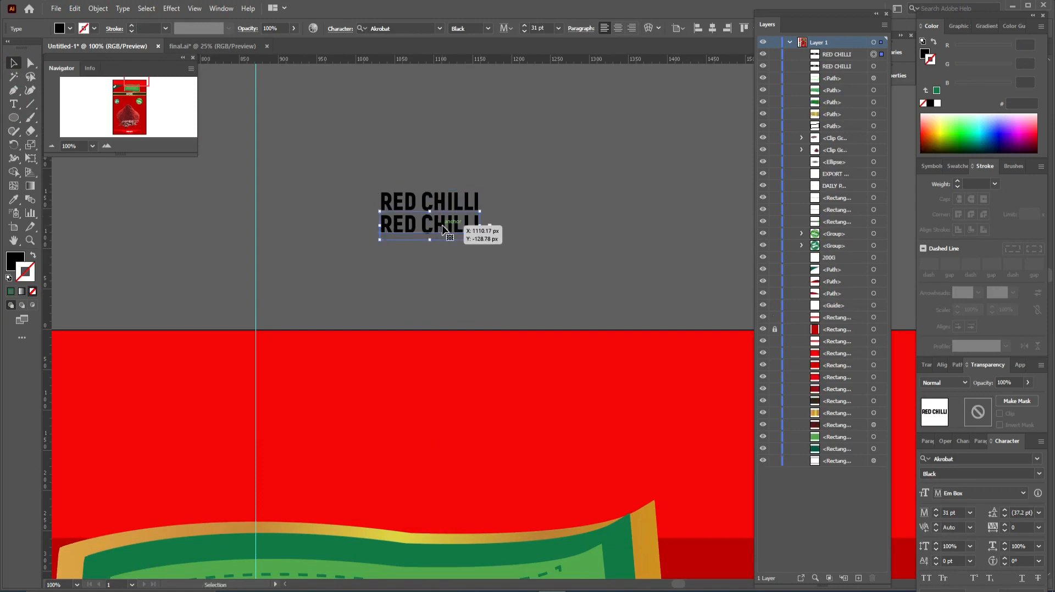
{"action": "double_click", "coordinate": [444, 230]}
{"action": "key", "text": "ctrl+a"}
{"action": "type", "text": "POW"}
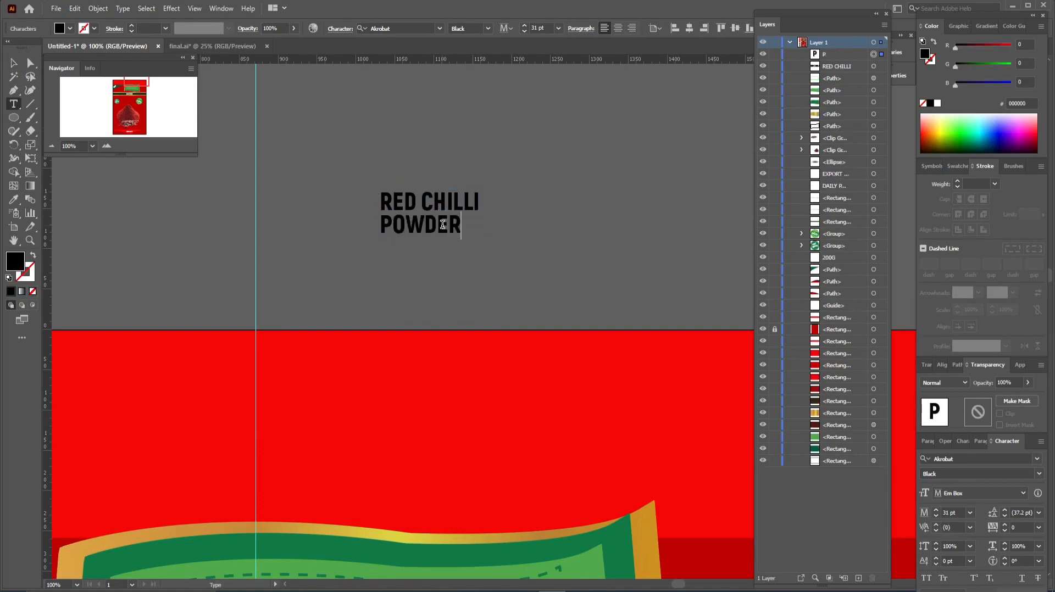
Set the font of both the RED CHILLI and POWDER text lines to Dancing Script Bold
{"action": "left_click", "coordinate": [13, 63]}
{"action": "left_click", "coordinate": [409, 28]}
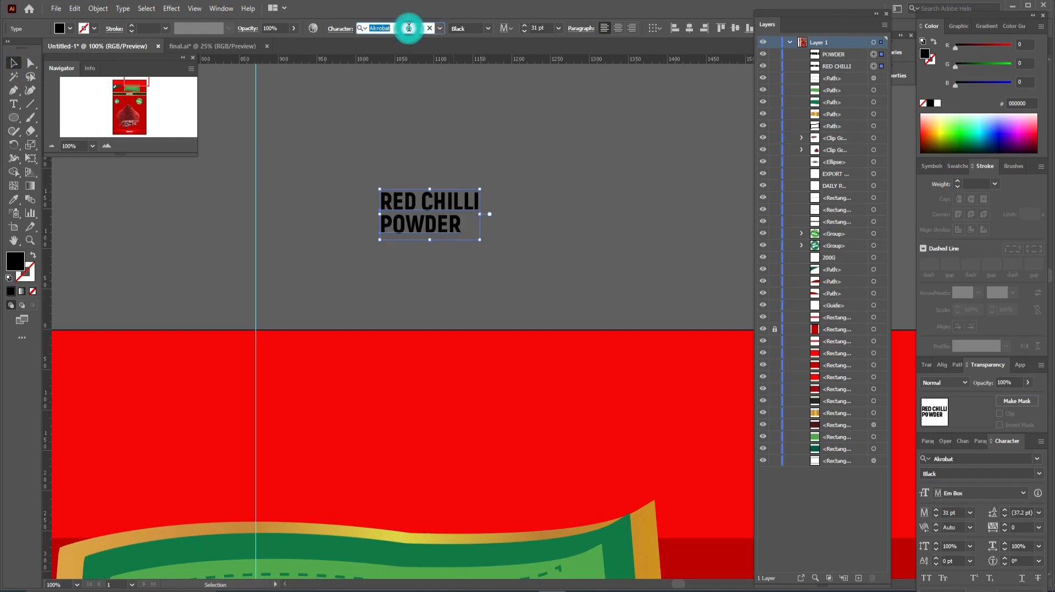
{"action": "type", "text": "DAN"}
{"action": "left_click", "coordinate": [430, 85]}
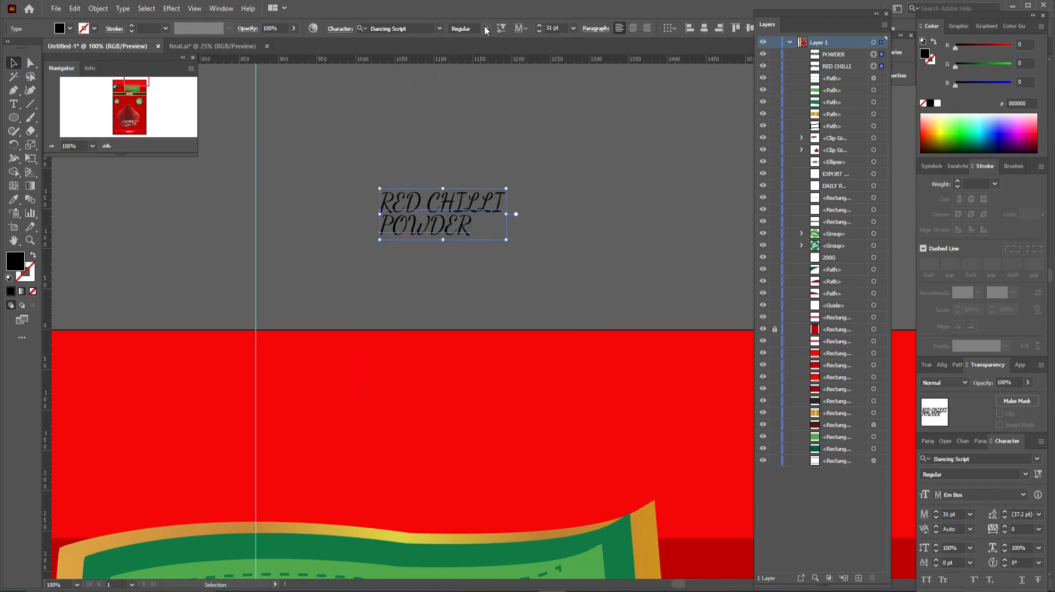
{"action": "left_click", "coordinate": [467, 28]}
{"action": "left_click", "coordinate": [471, 83]}
Change the upper title line from all capitals to mixed case so it reads "Red Chilli"
{"action": "key", "text": "t"}
{"action": "left_click_drag", "start_coordinate": [394, 203], "coordinate": [423, 204]}
{"action": "type", "text": "ed"}
{"action": "left_click_drag", "start_coordinate": [435, 204], "coordinate": [524, 204]}
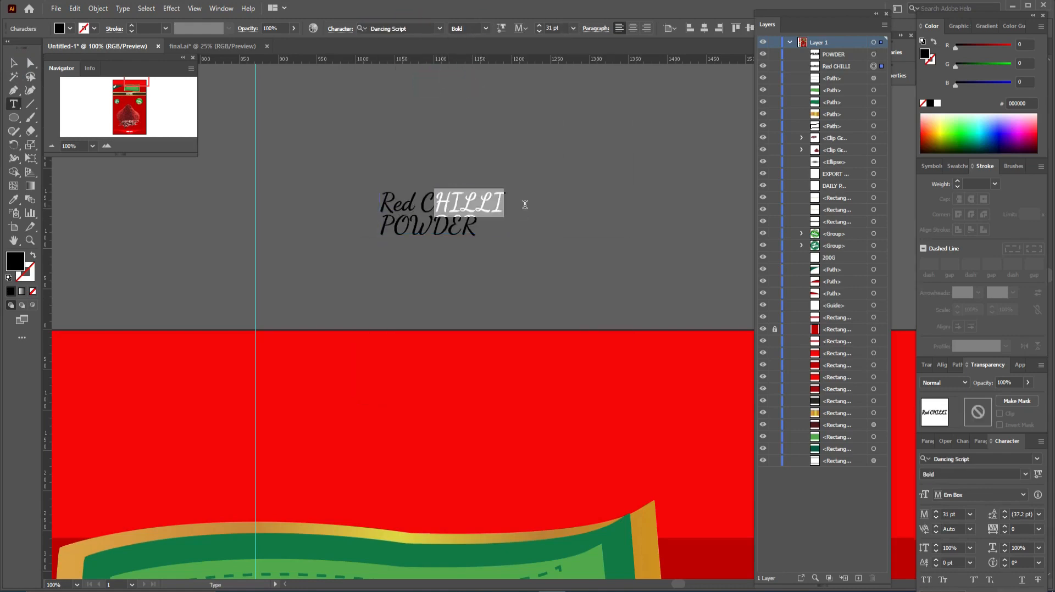
{"action": "type", "text": "hilli"}
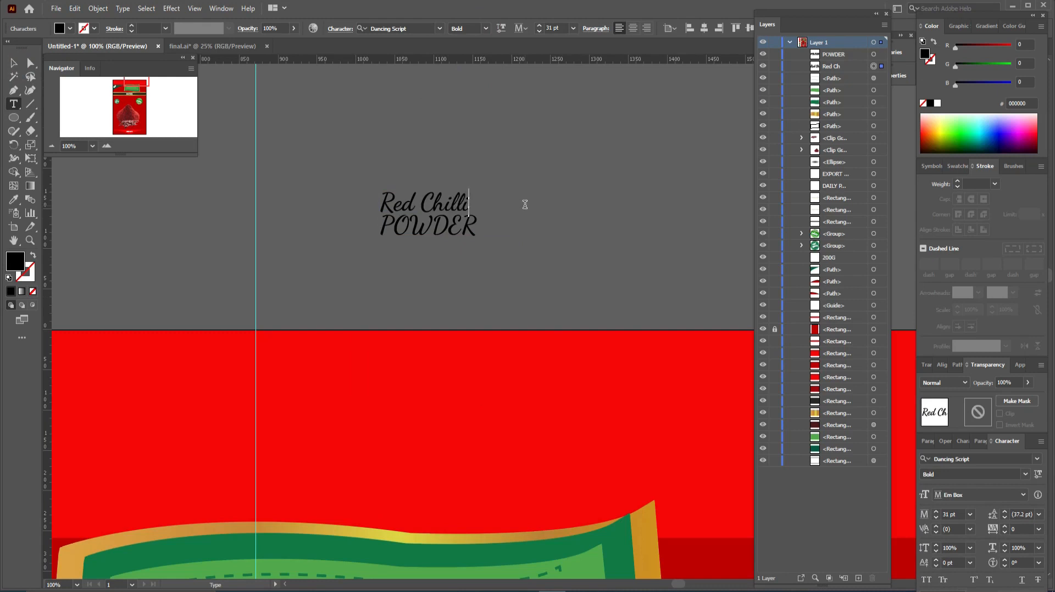
Retype the lower title line in mixed case as "Powder"
{"action": "left_click_drag", "start_coordinate": [396, 225], "coordinate": [541, 231]}
{"action": "type", "text": "owd"}
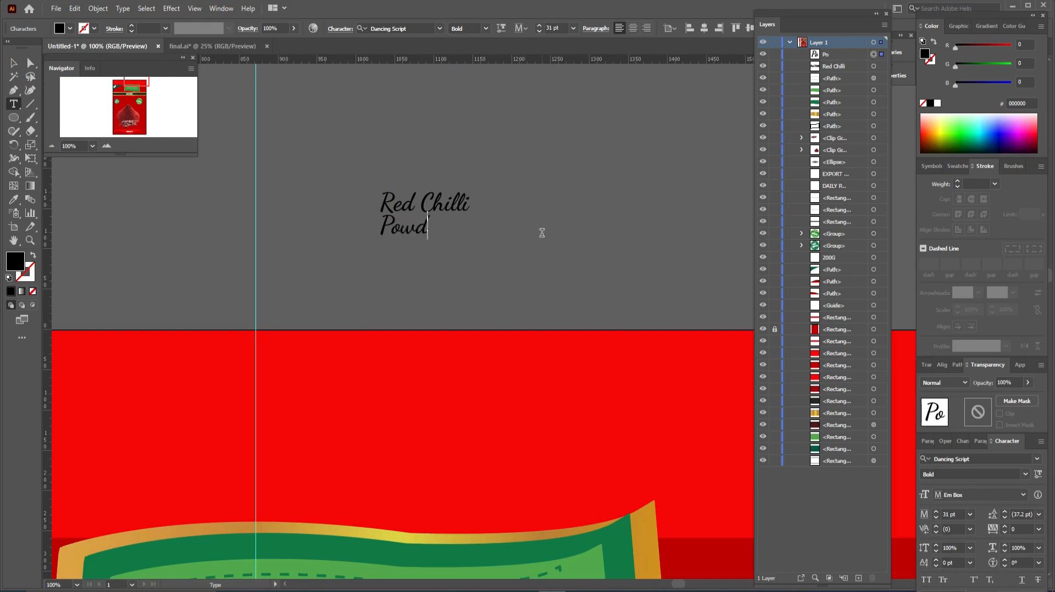
{"action": "type", "text": "er"}
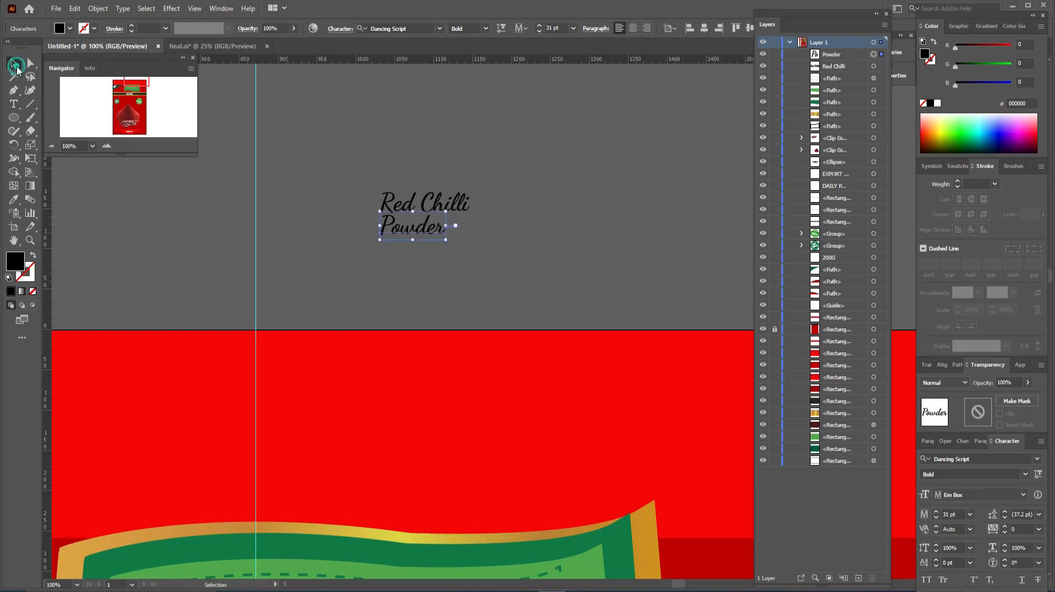
{"action": "key", "text": "Escape"}
Align the right edges of the Red Chilli and Powder lines and move the lettering down toward the green banner
{"action": "left_click_drag", "start_coordinate": [494, 190], "coordinate": [410, 240]}
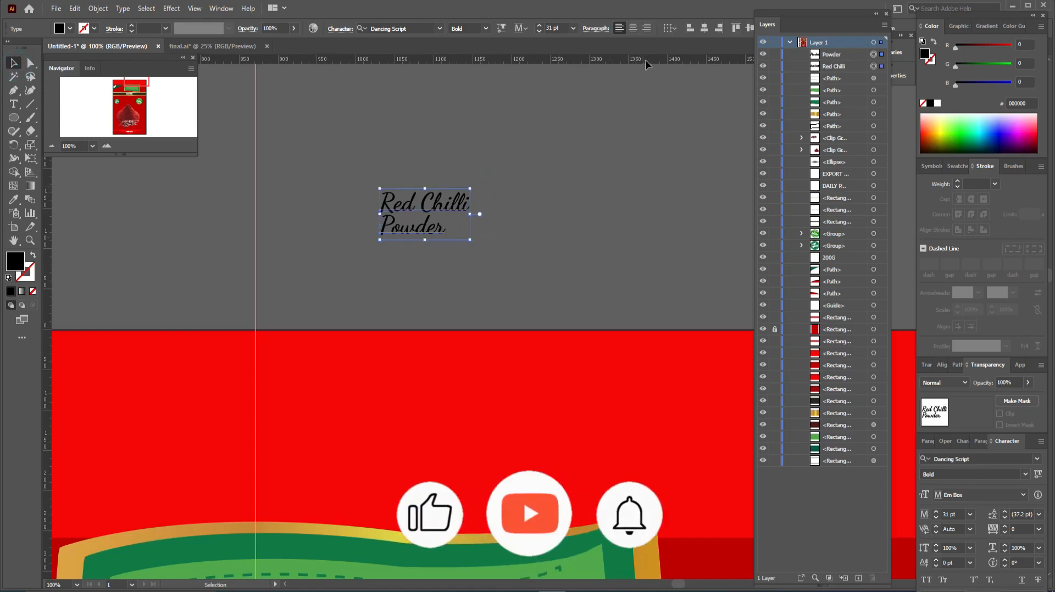
{"action": "left_click", "coordinate": [718, 28]}
{"action": "left_click", "coordinate": [521, 233]}
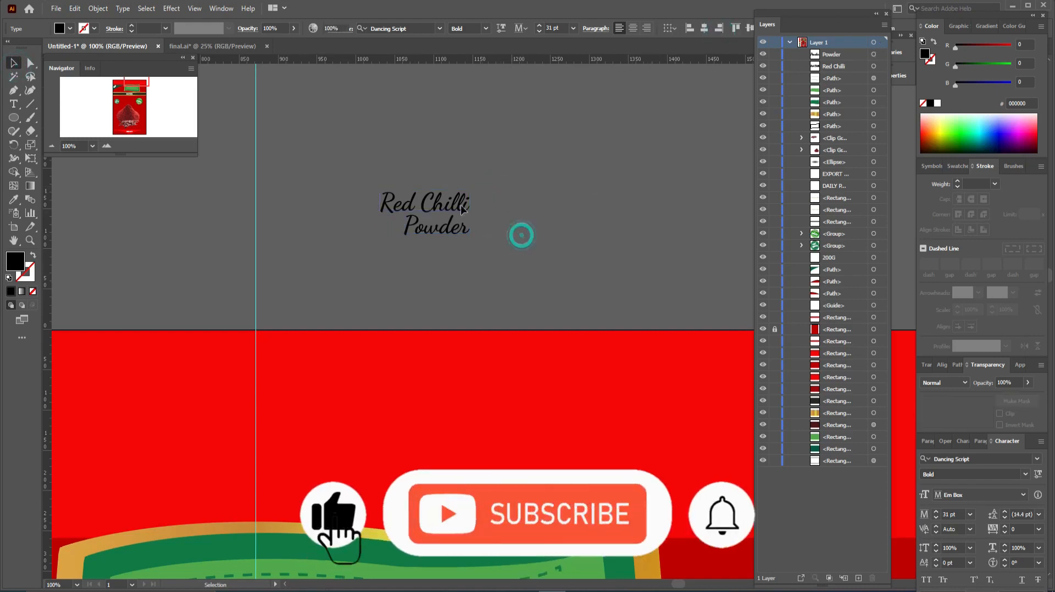
{"action": "left_click_drag", "start_coordinate": [462, 209], "coordinate": [434, 402]}
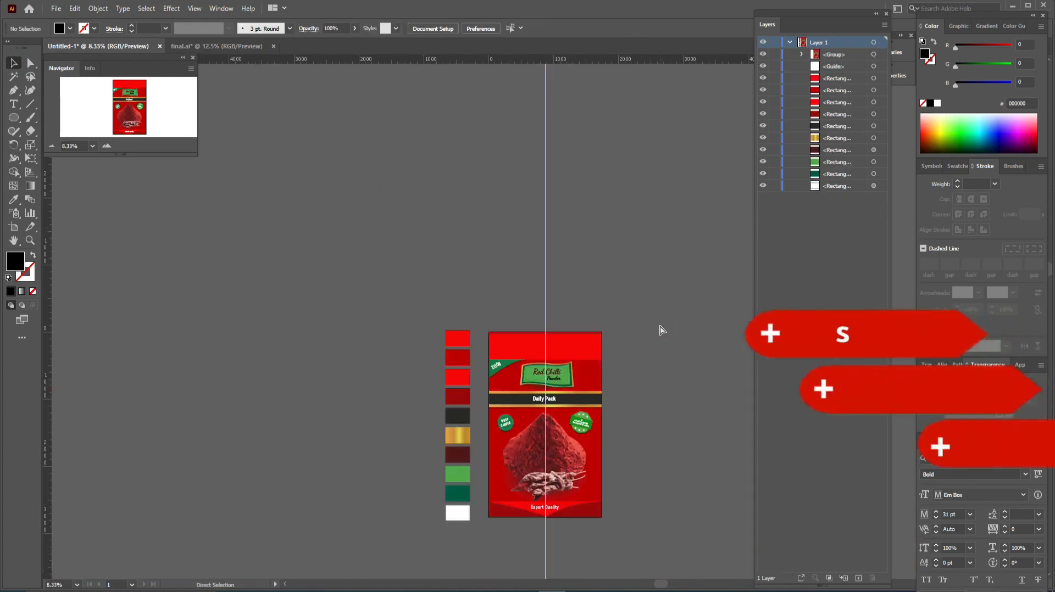
Examine the pack design up close from the title banner down to the Export Quality footer
{"action": "scroll", "coordinate": [659, 325], "scroll_direction": "up", "scroll_amount": 3}
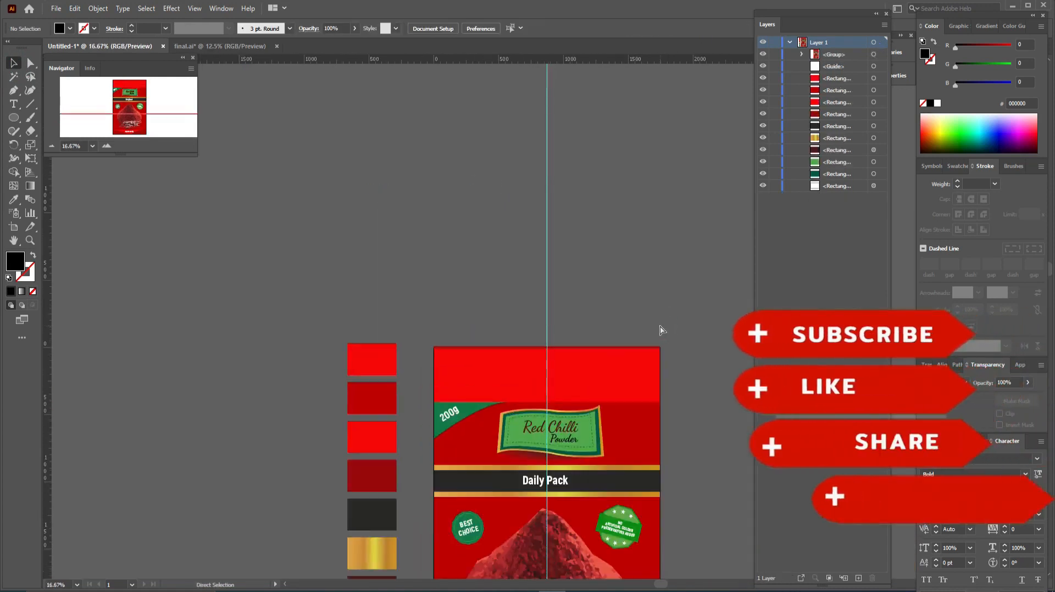
{"action": "left_click_drag", "start_coordinate": [619, 322], "coordinate": [553, 176]}
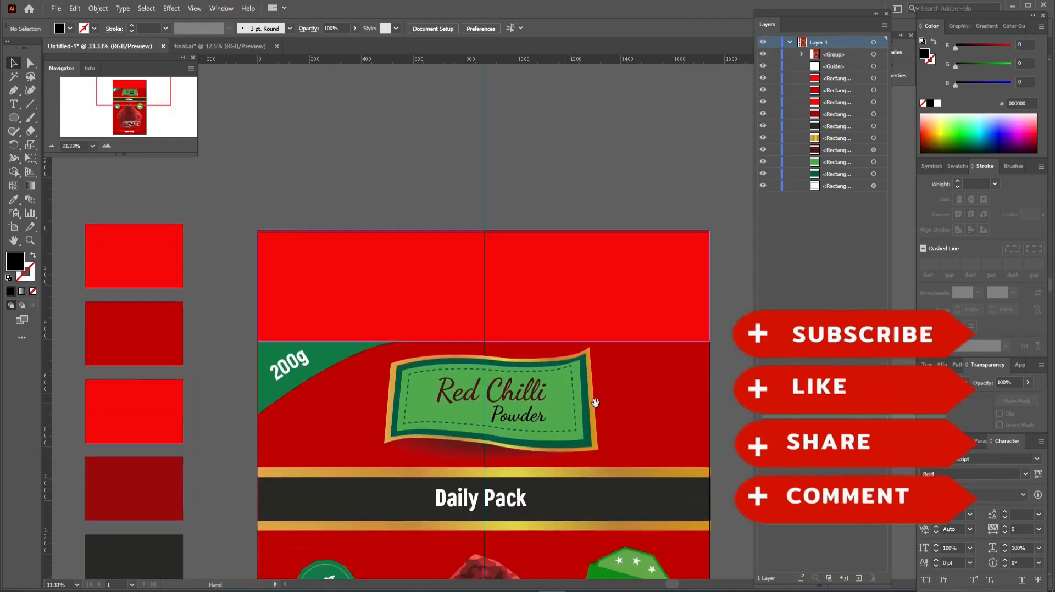
{"action": "left_click_drag", "start_coordinate": [596, 403], "coordinate": [574, 226]}
{"action": "scroll", "coordinate": [591, 374], "scroll_direction": "down", "scroll_amount": 10}
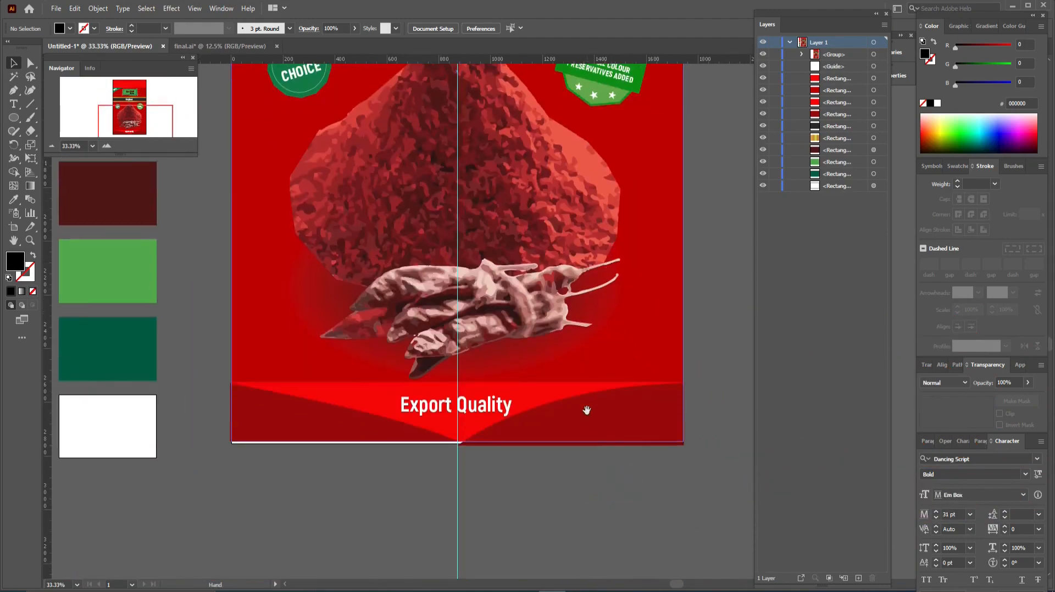